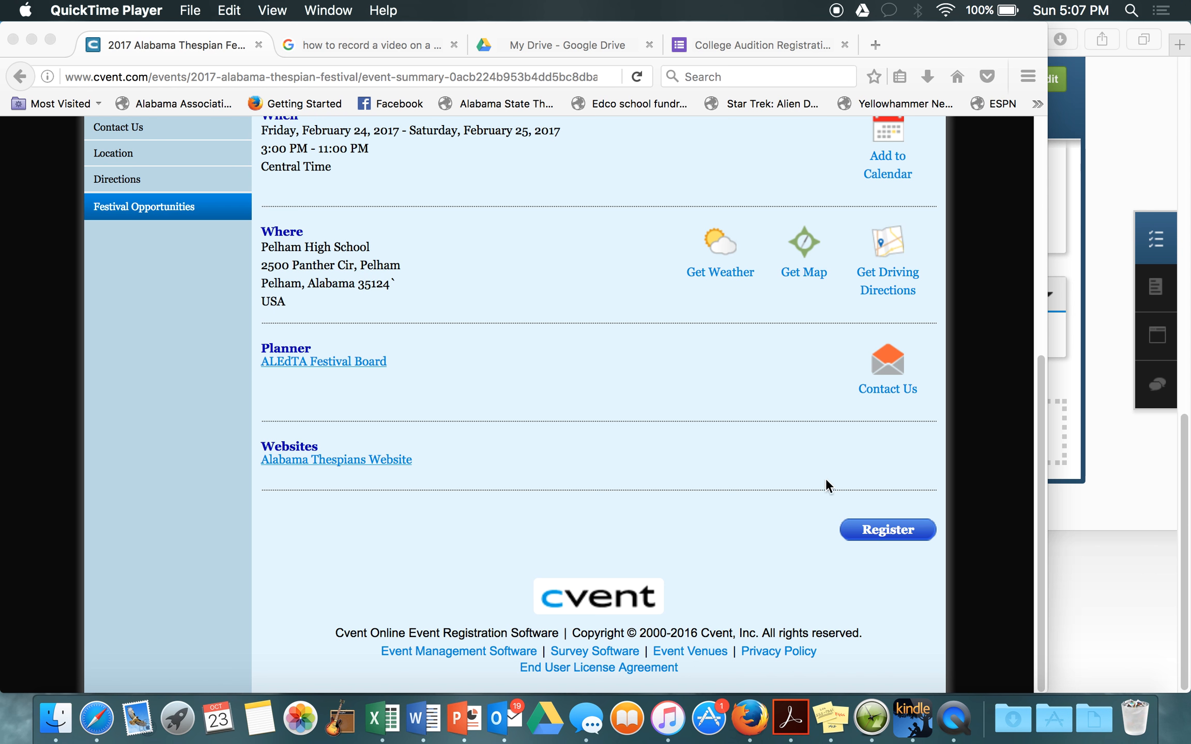
Step: Start registration from the event summary to reach the prefilled Invitee Information form
click(877, 531)
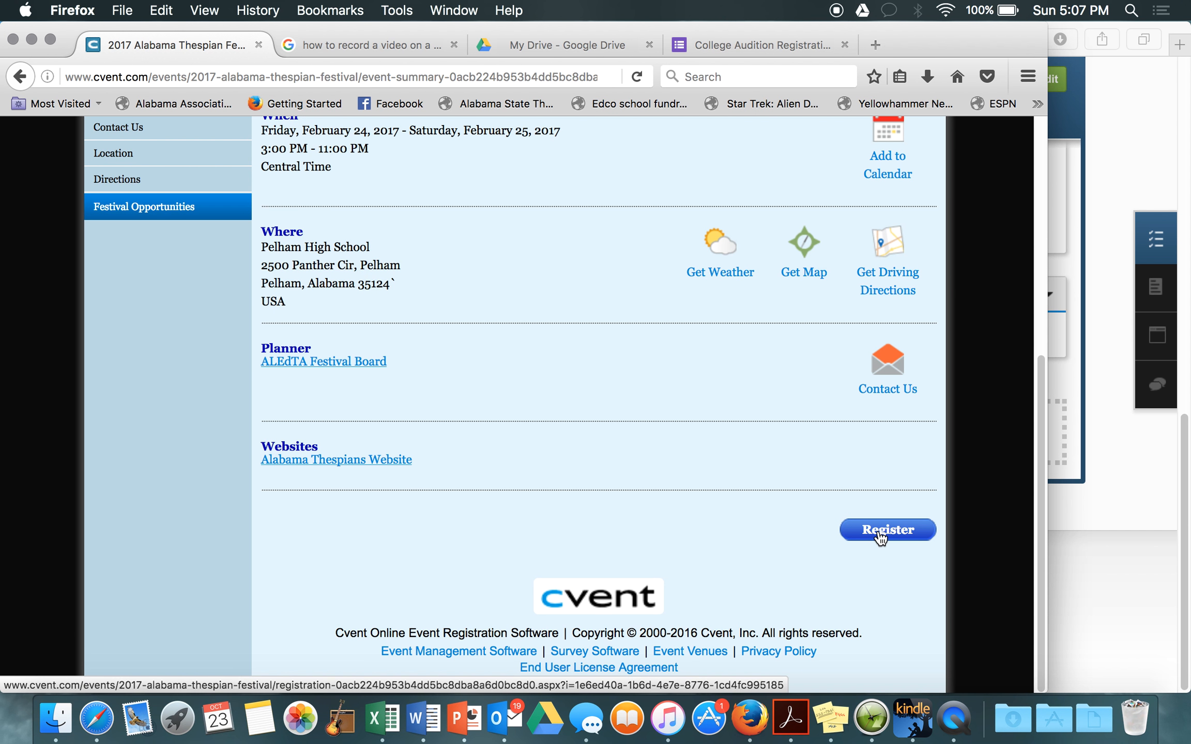
click(878, 533)
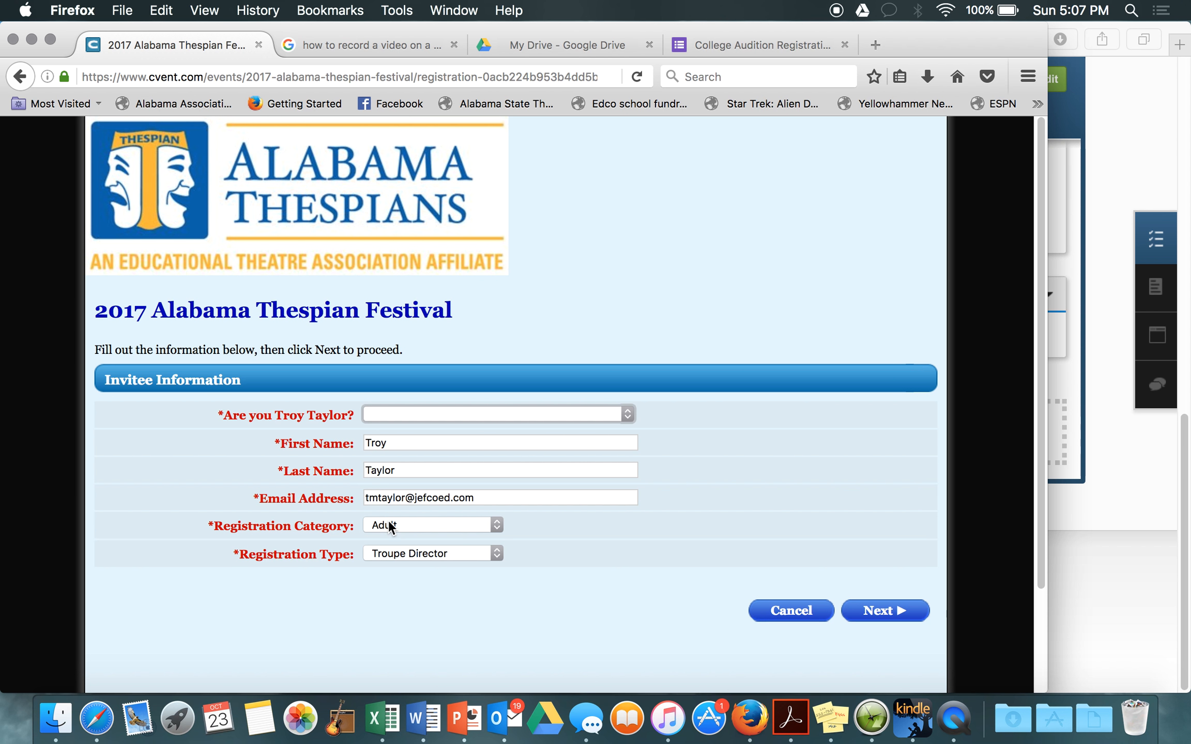
click(421, 522)
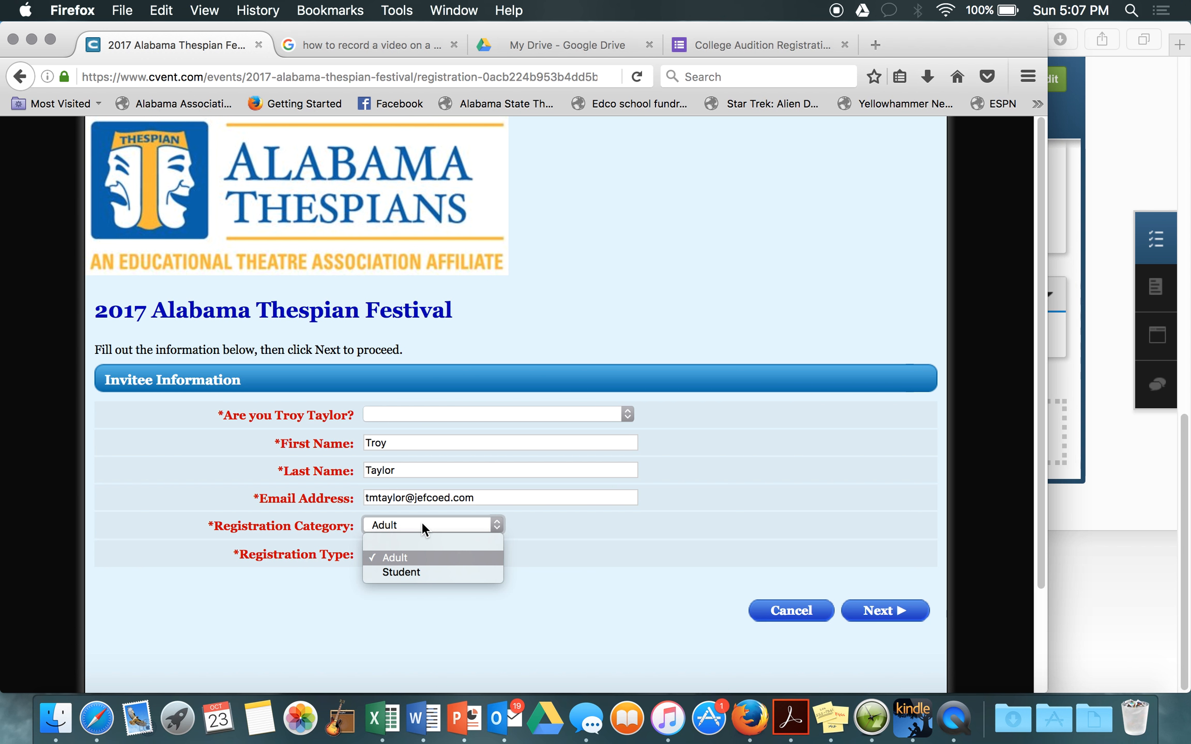
Step: Choose Adult category and Troupe Director type, answer Yes to the identity question, and submit
click(405, 561)
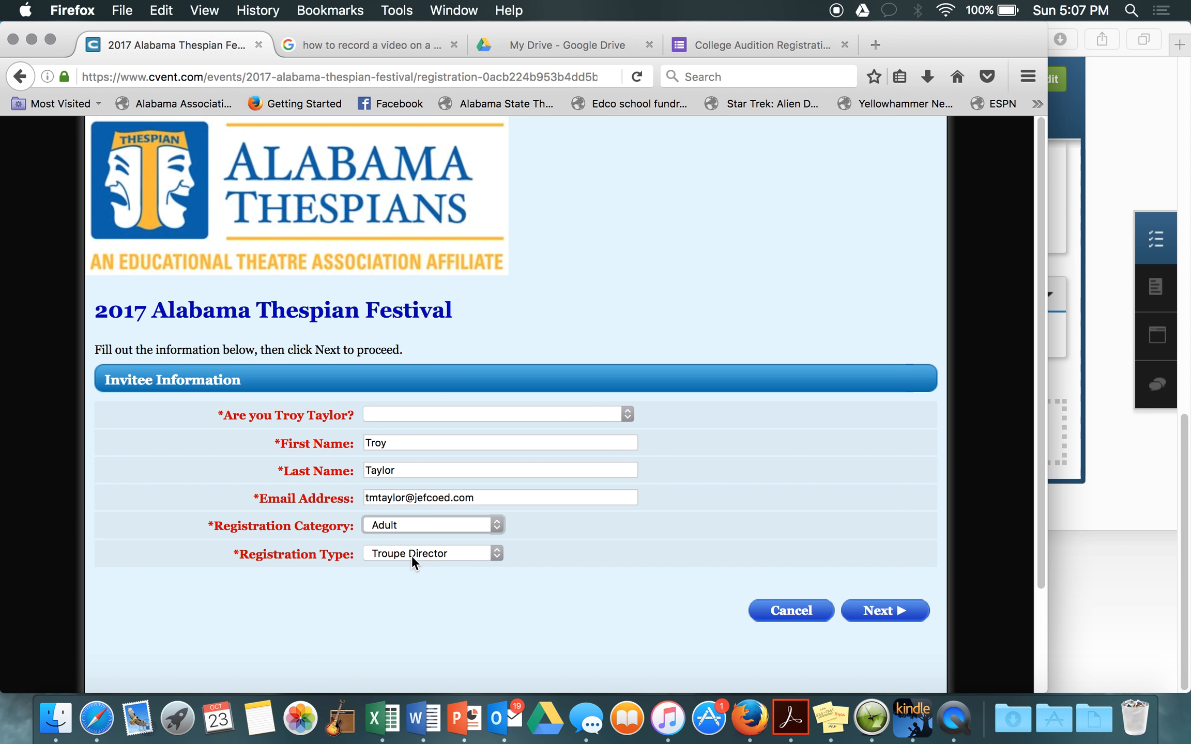
click(414, 556)
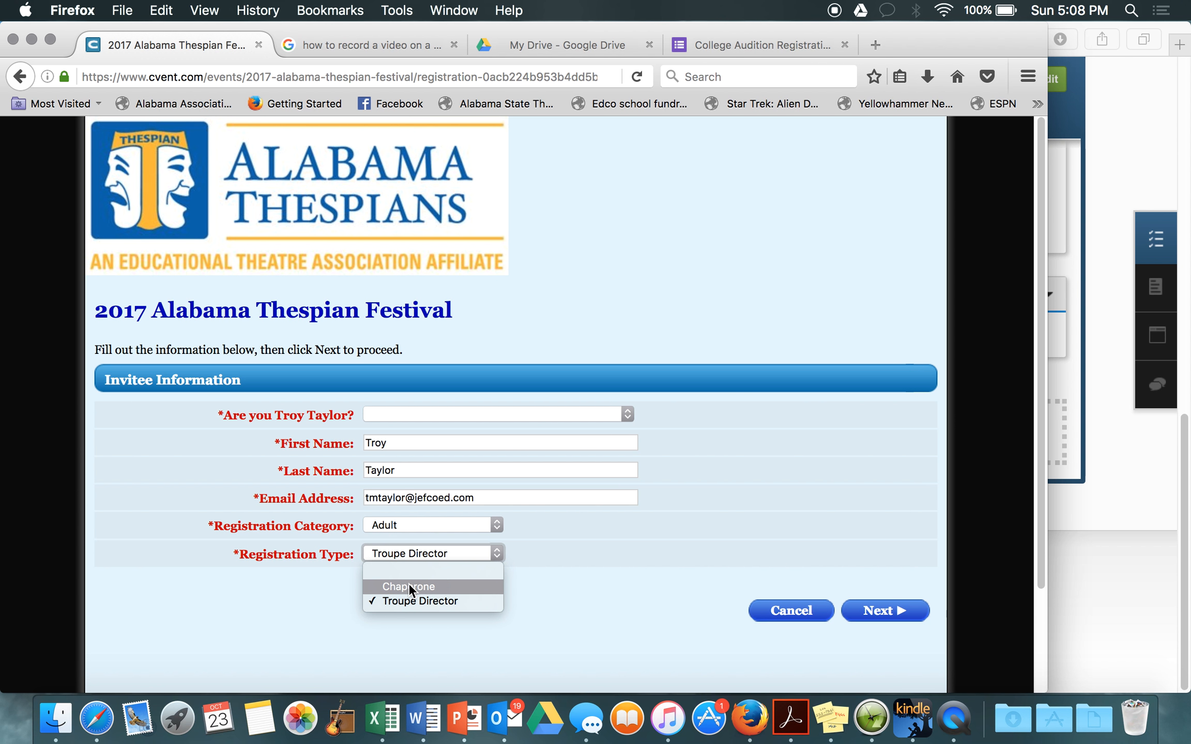
click(412, 603)
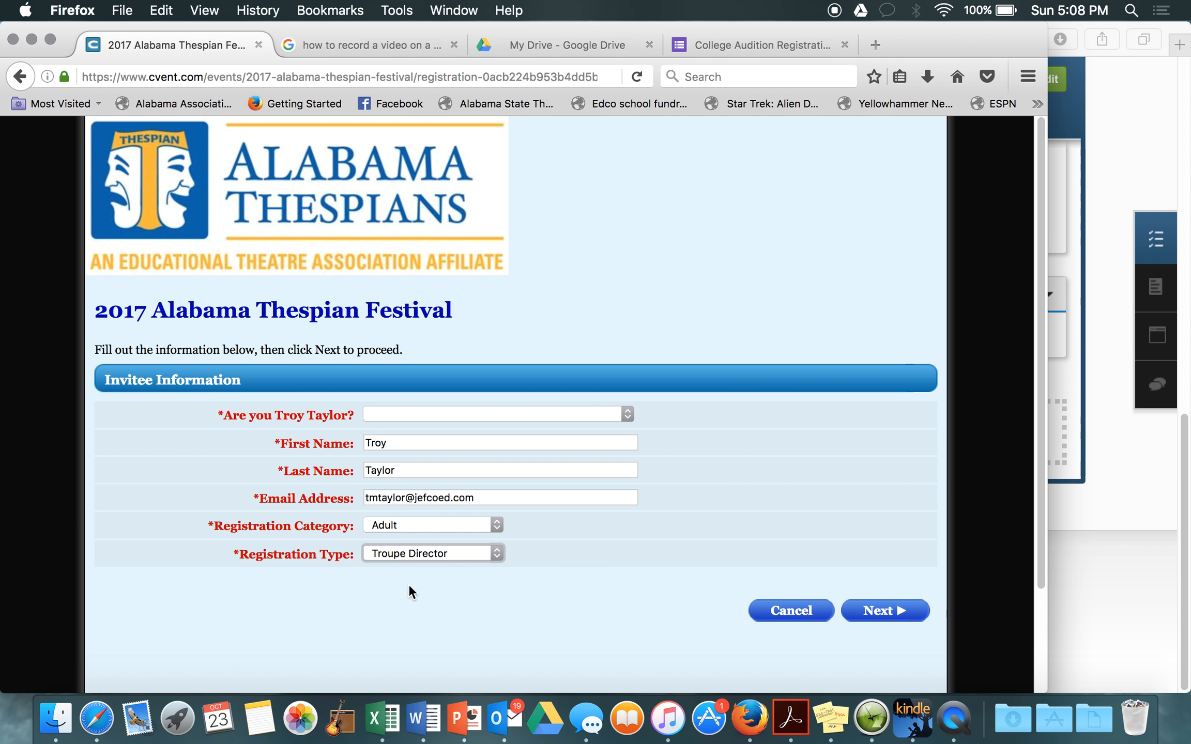
click(375, 415)
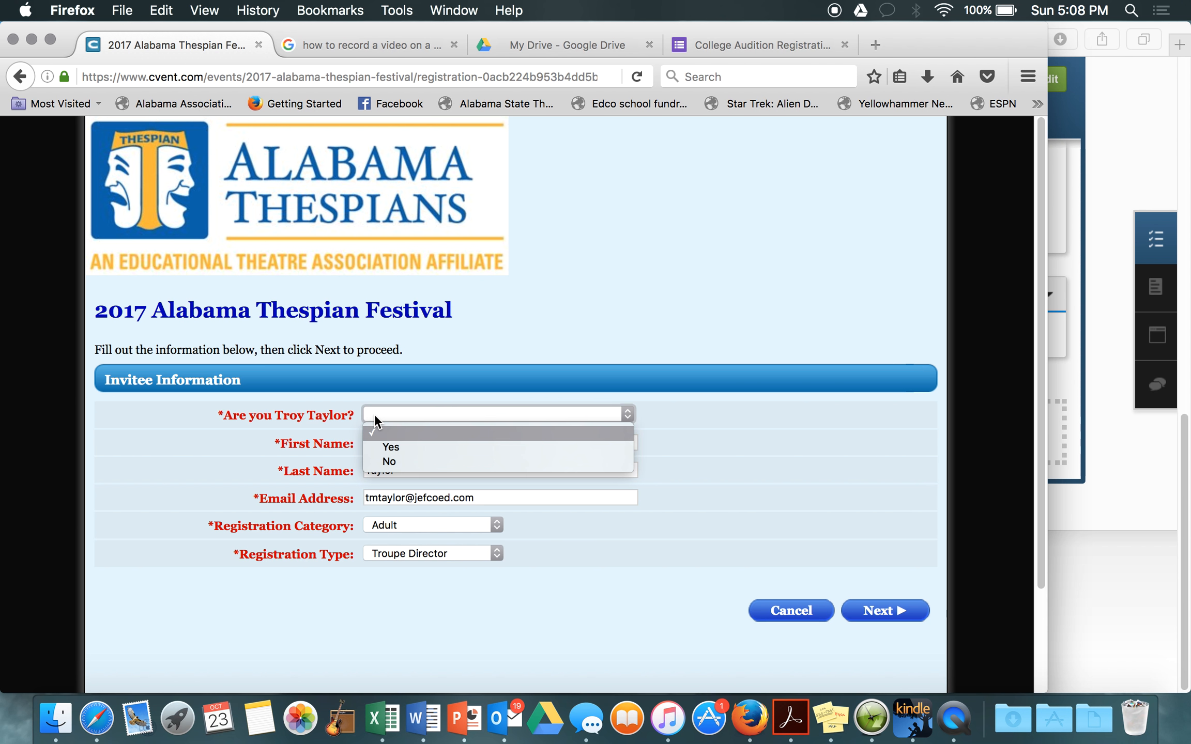
click(388, 446)
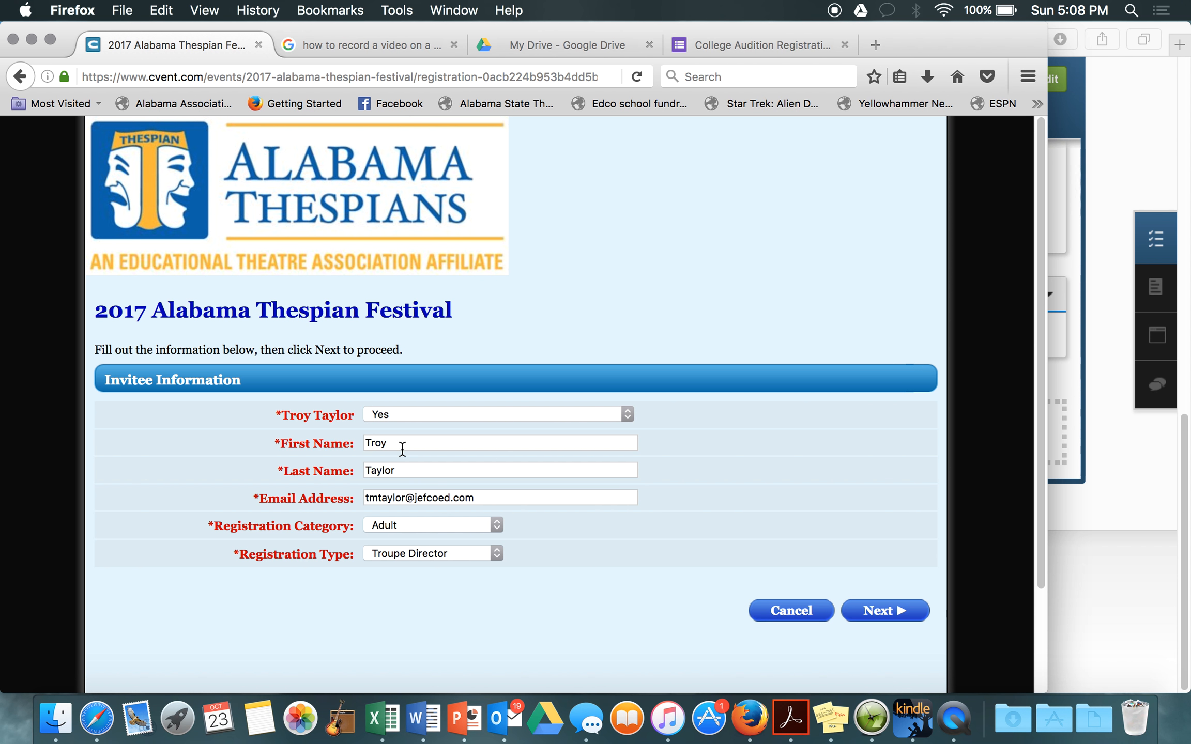
click(878, 612)
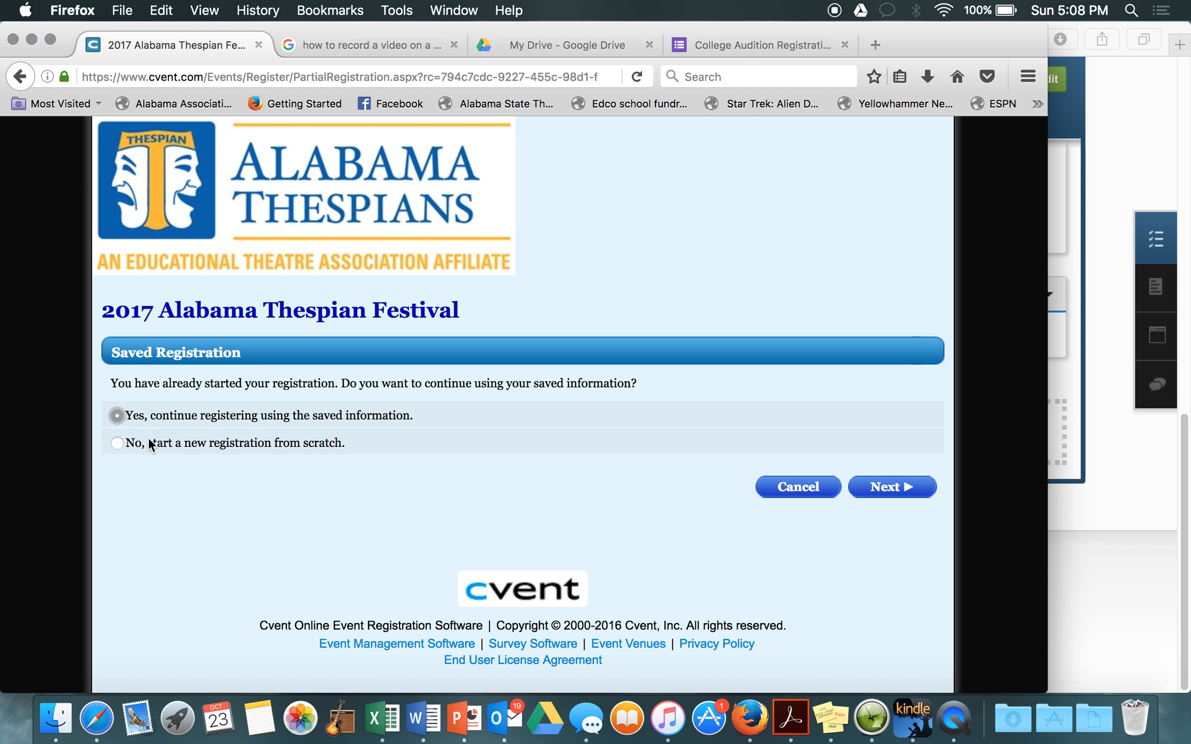
Step: Continue with the saved information to reach the prefilled Registration Information page
click(888, 494)
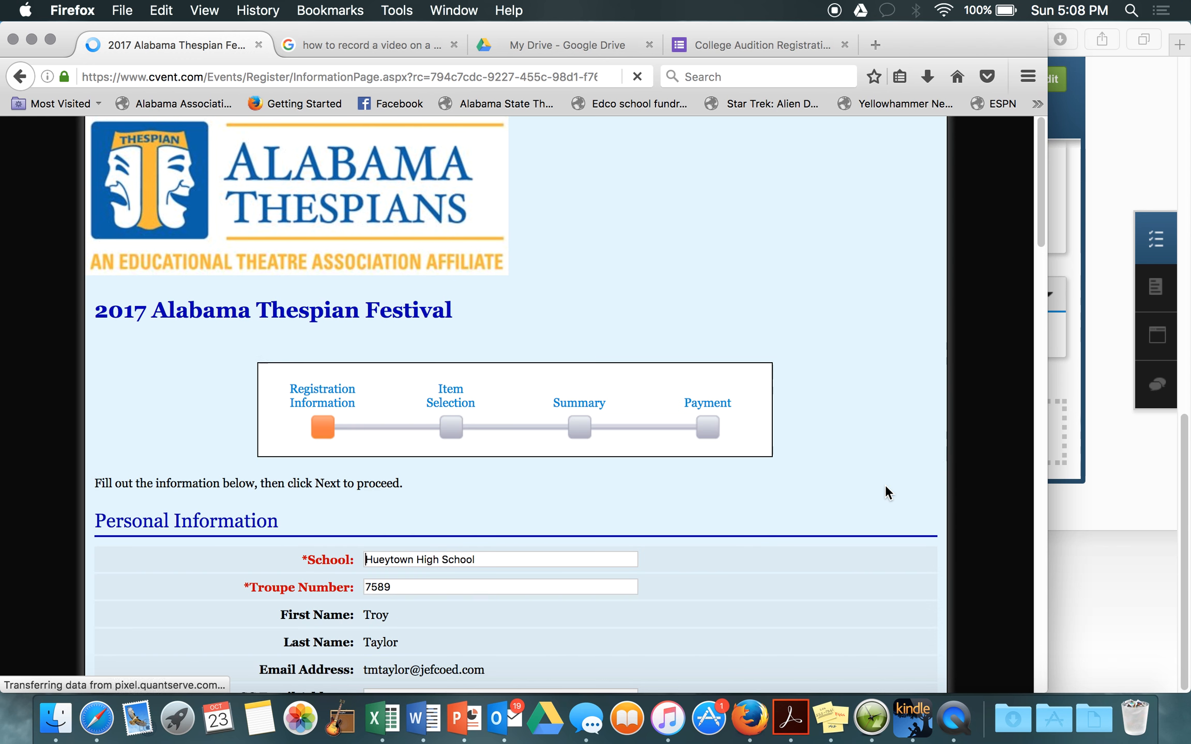
scroll(615, 344, down, 5)
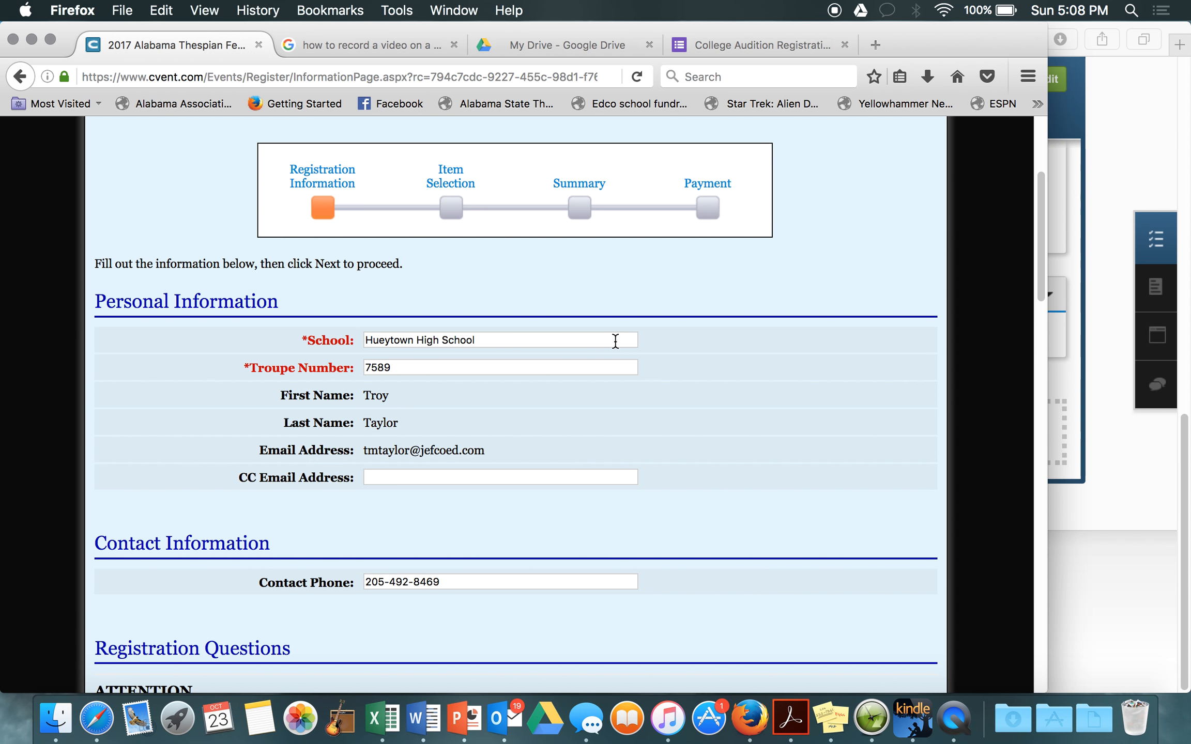
Step: Review the prefilled contact details and place the cursor in the CC Email Address field
scroll(615, 342, up, 2)
scroll(615, 341, down, 3)
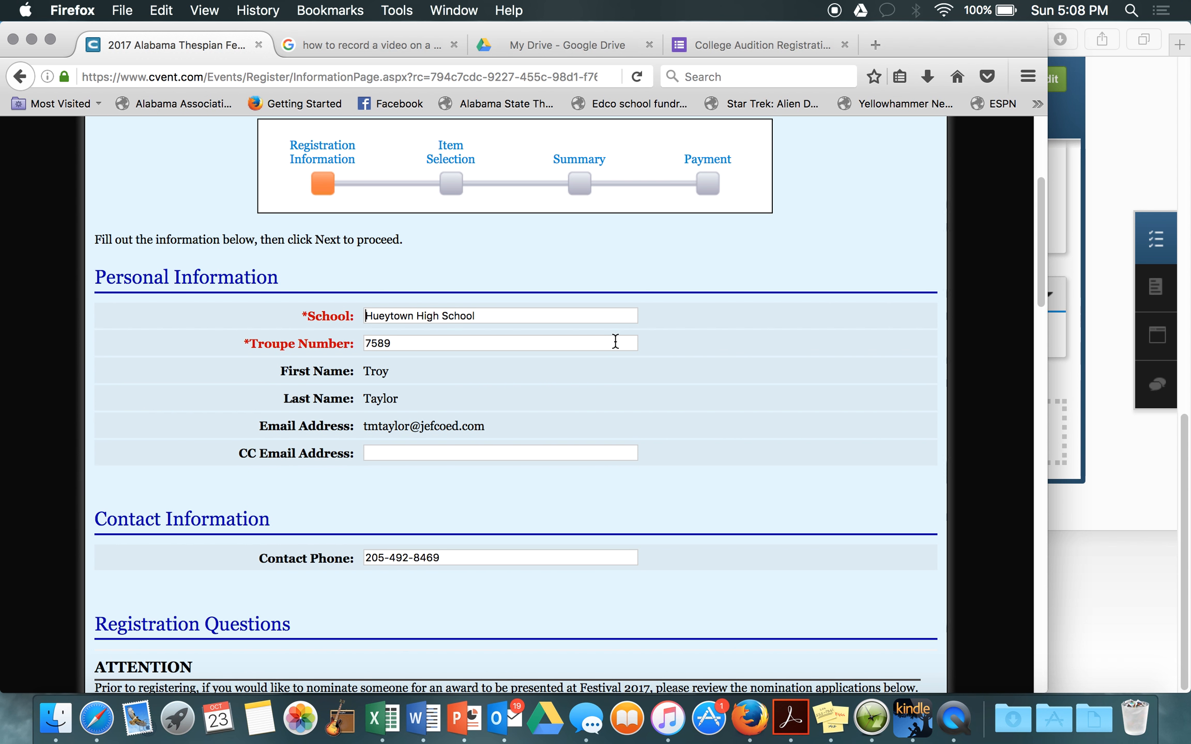
scroll(615, 341, down, 2)
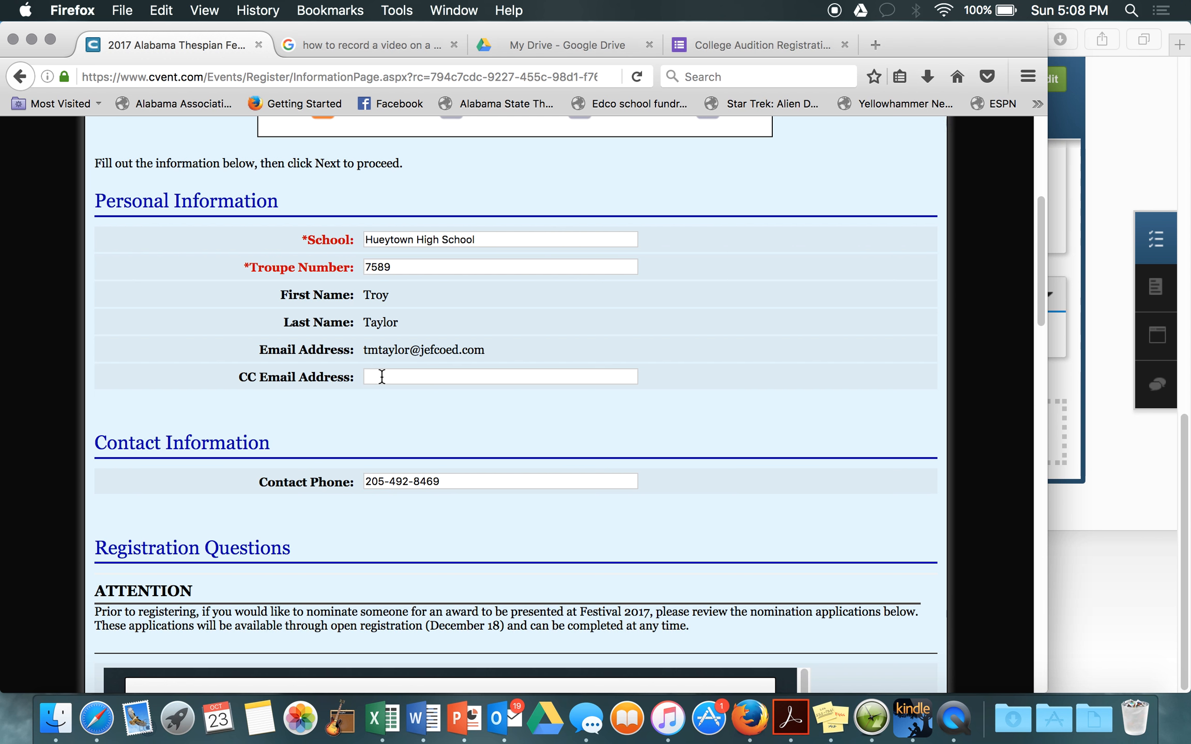
click(425, 377)
Step: Scroll down to Registration Questions showing the Hall of Fame Nomination Form
scroll(671, 481, down, 5)
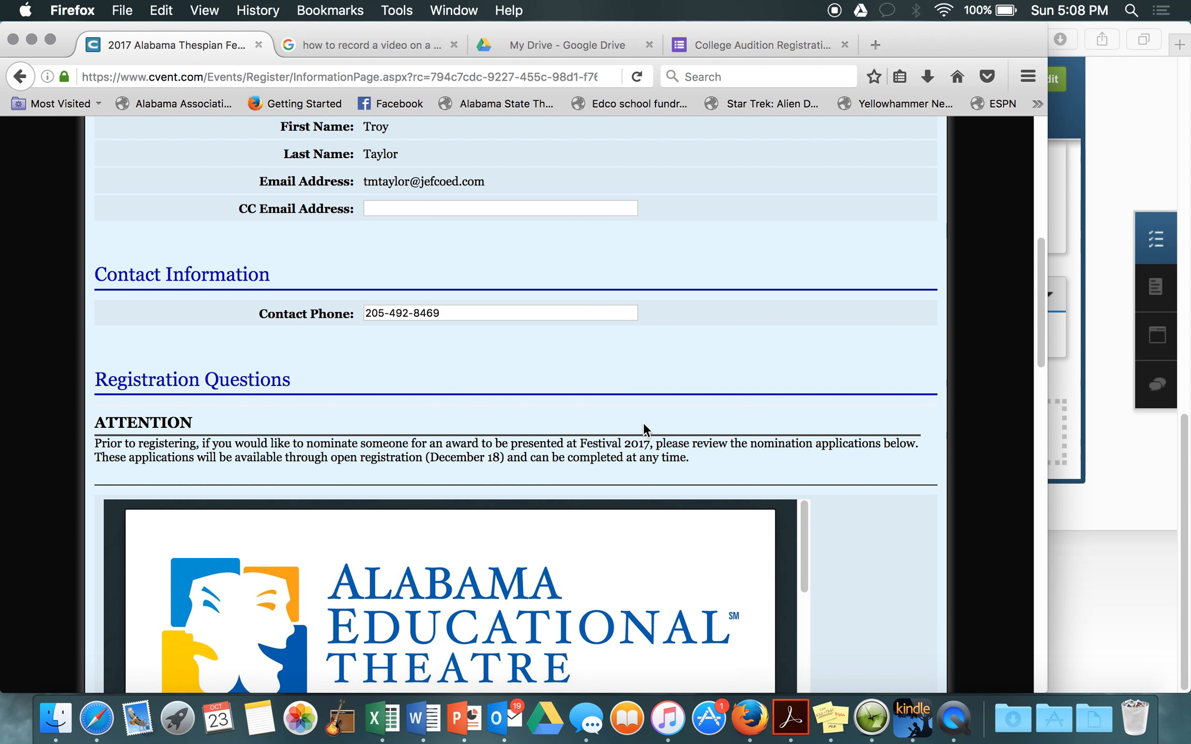
scroll(891, 583, down, 3)
scroll(889, 579, down, 4)
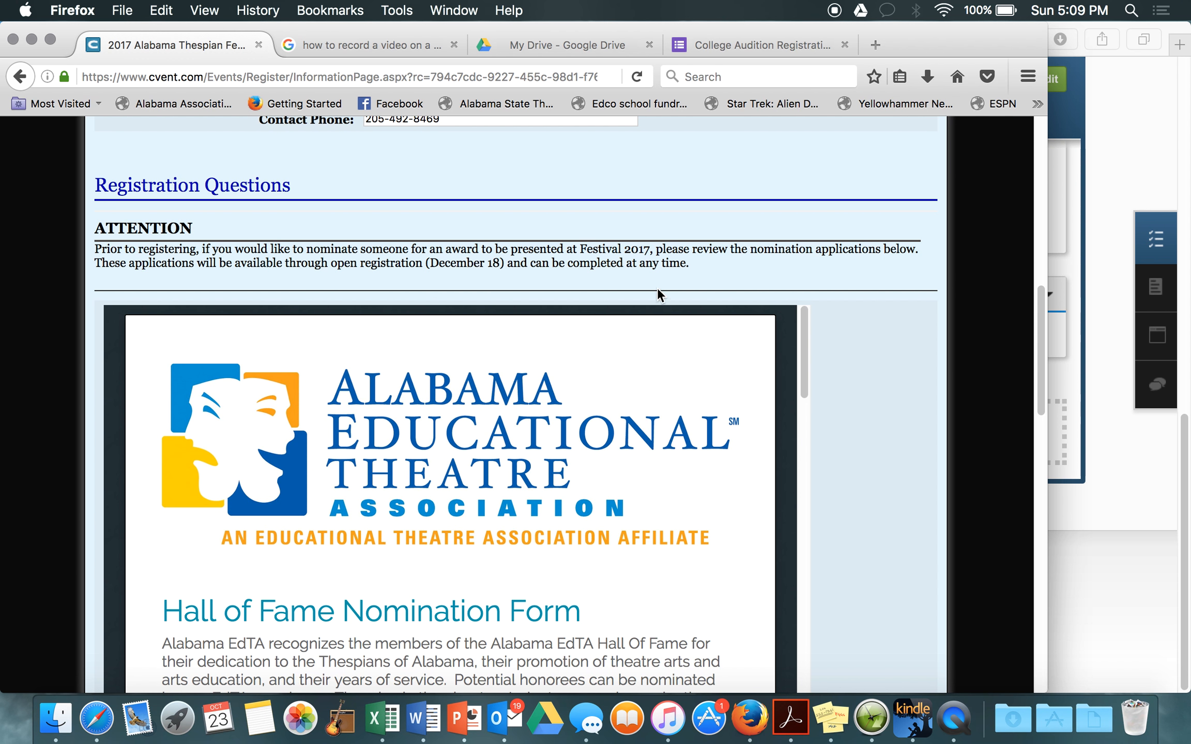
scroll(829, 345, down, 2)
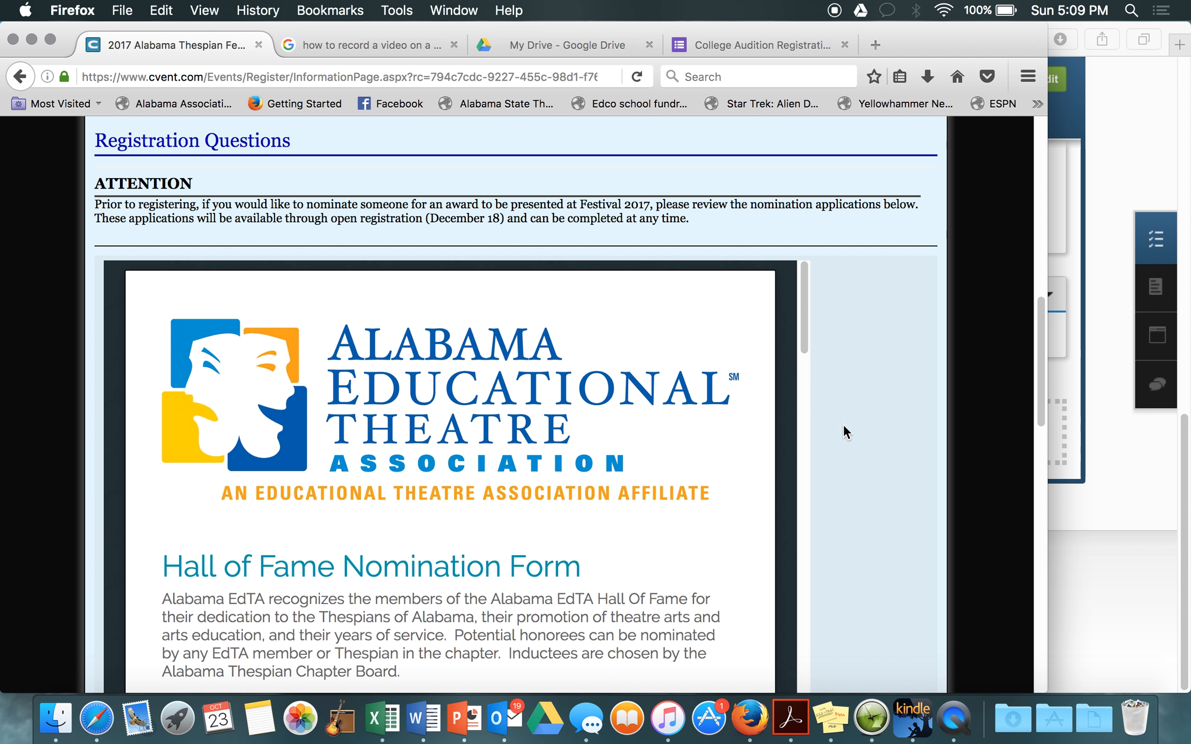
Step: Scroll through the form's four nominee qualifications and the December 9, 2016 application process
scroll(844, 409, down, 3)
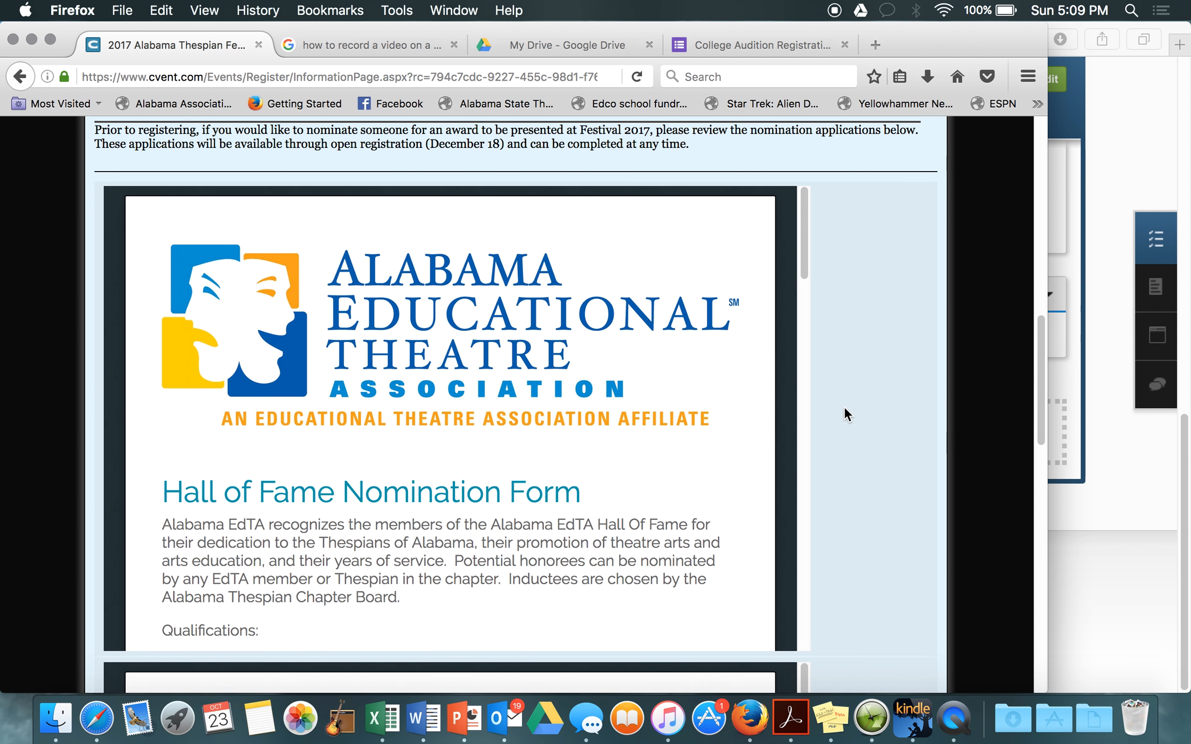
scroll(845, 414, down, 2)
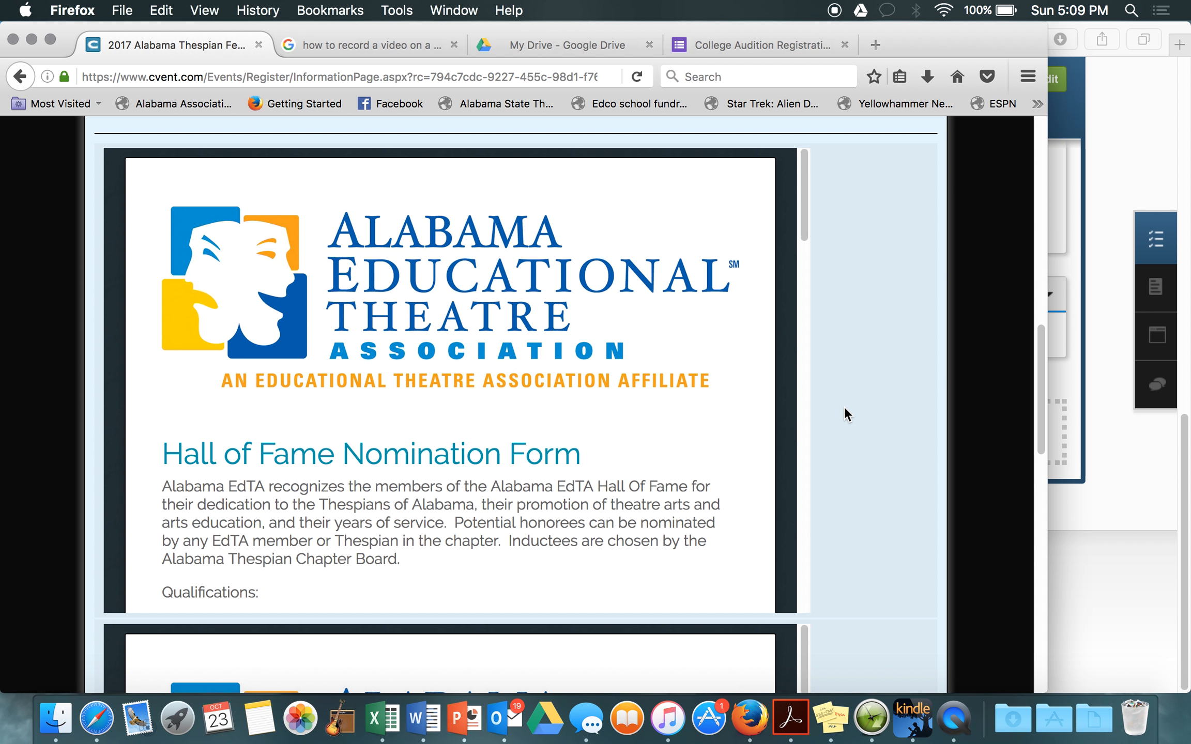
scroll(842, 423, down, 3)
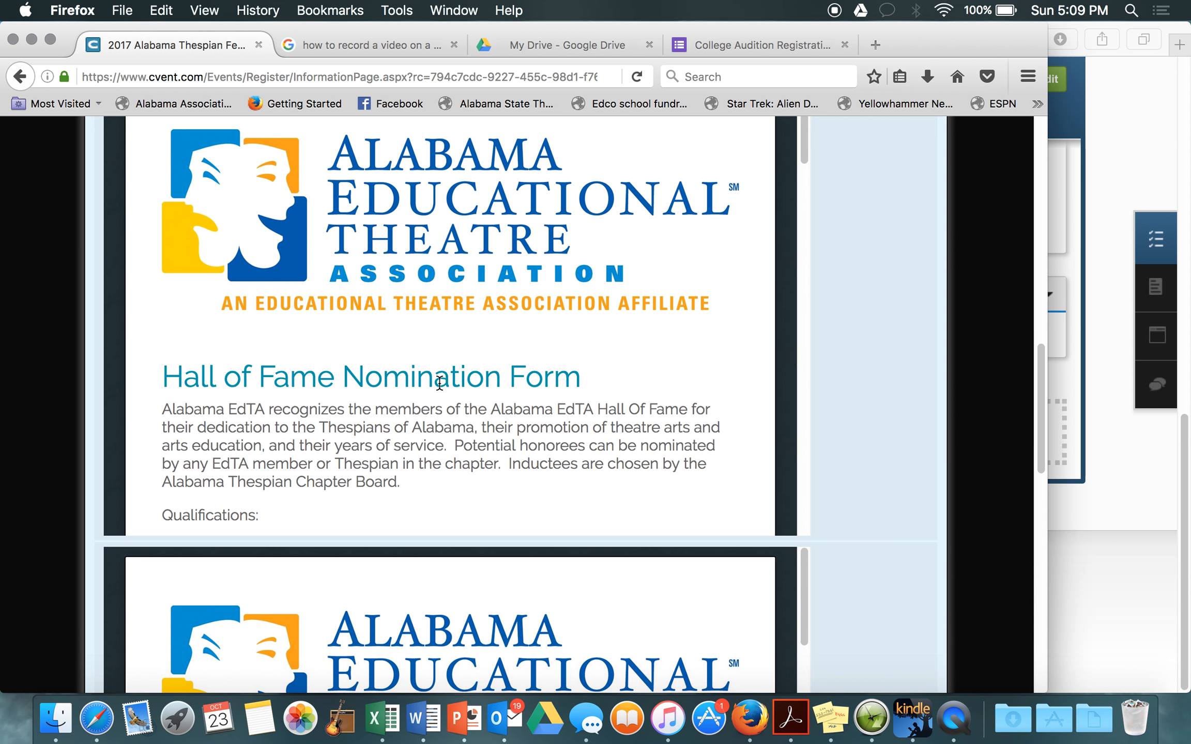
scroll(439, 383, down, 2)
scroll(439, 383, down, 4)
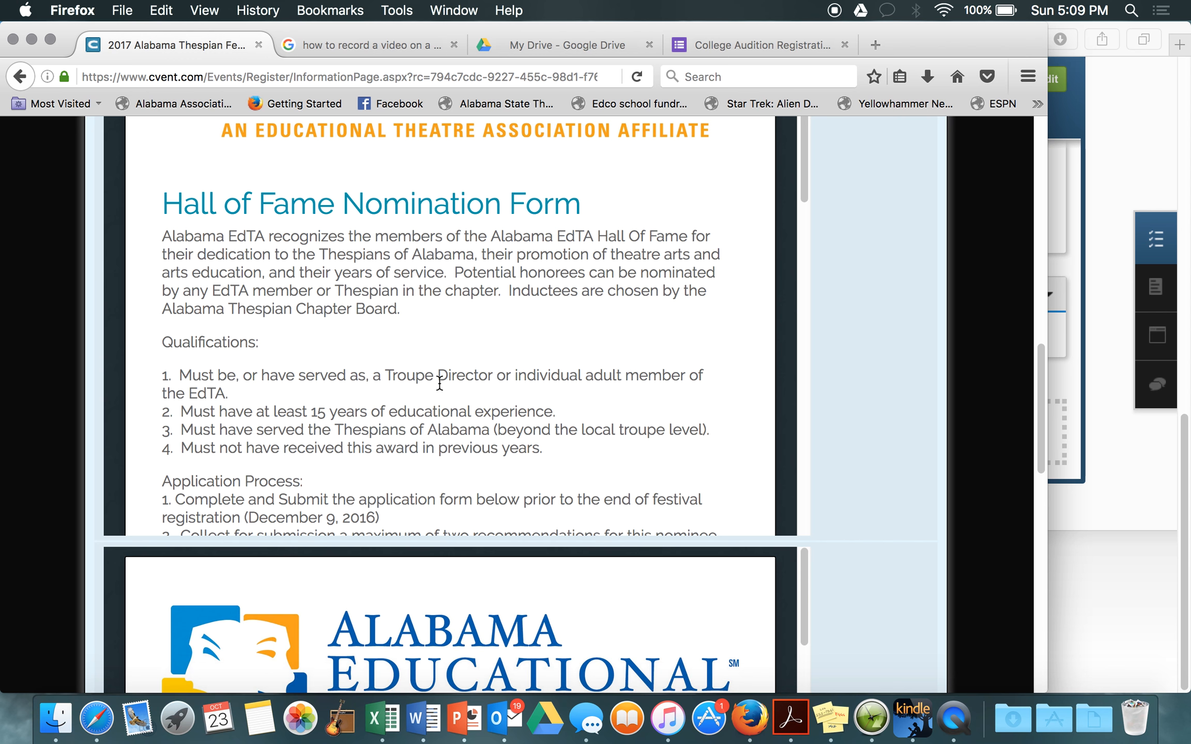
scroll(438, 383, down, 1)
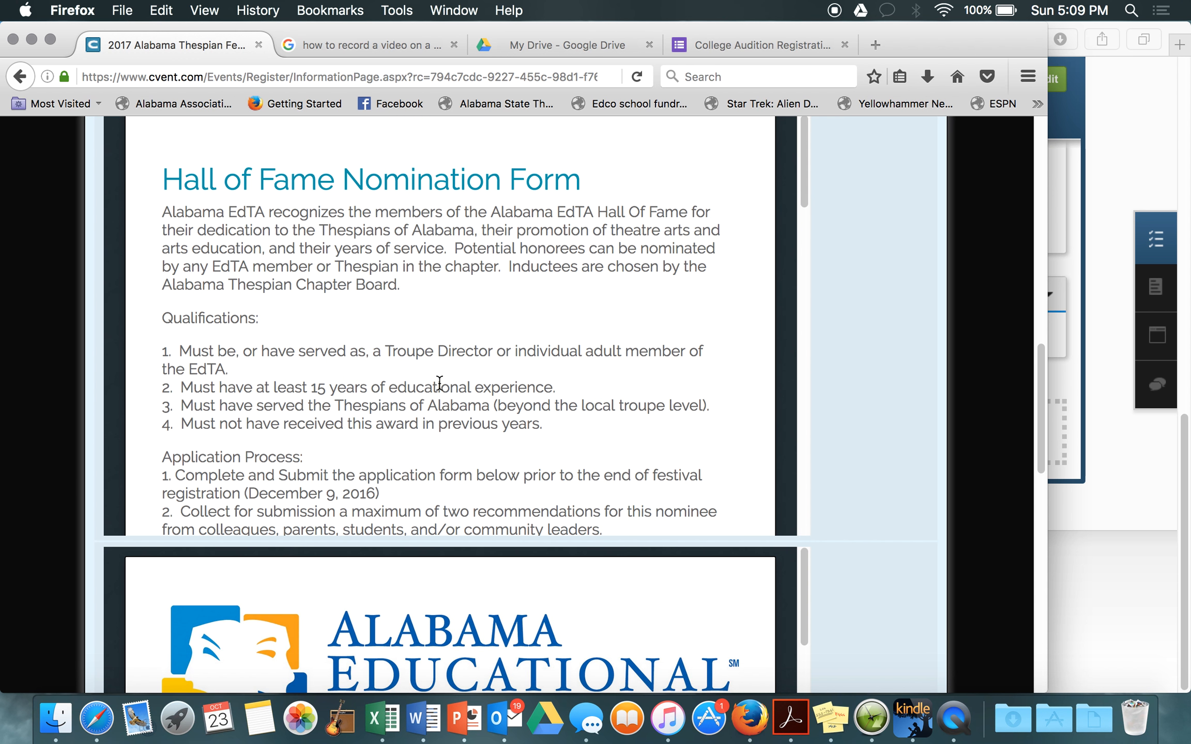
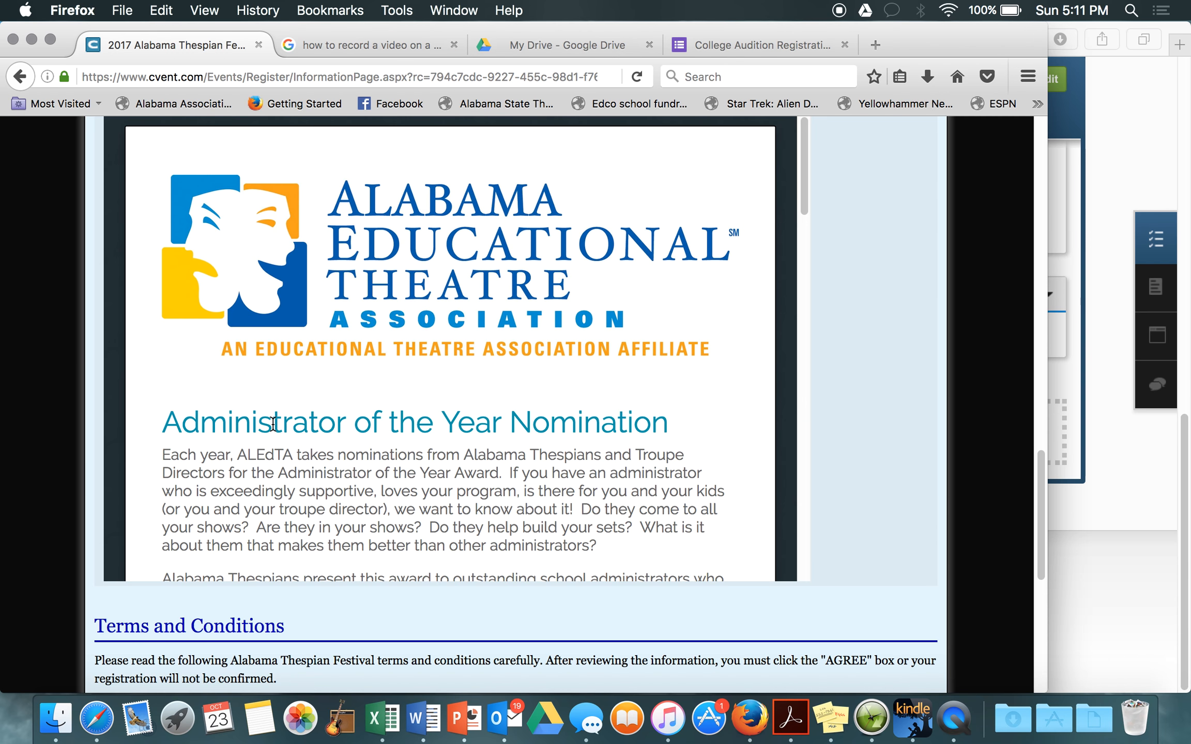
Step: Scroll past the empty nominee and nominator fields of the administrator nomination form to the Terms and Conditions
scroll(339, 414, down, 5)
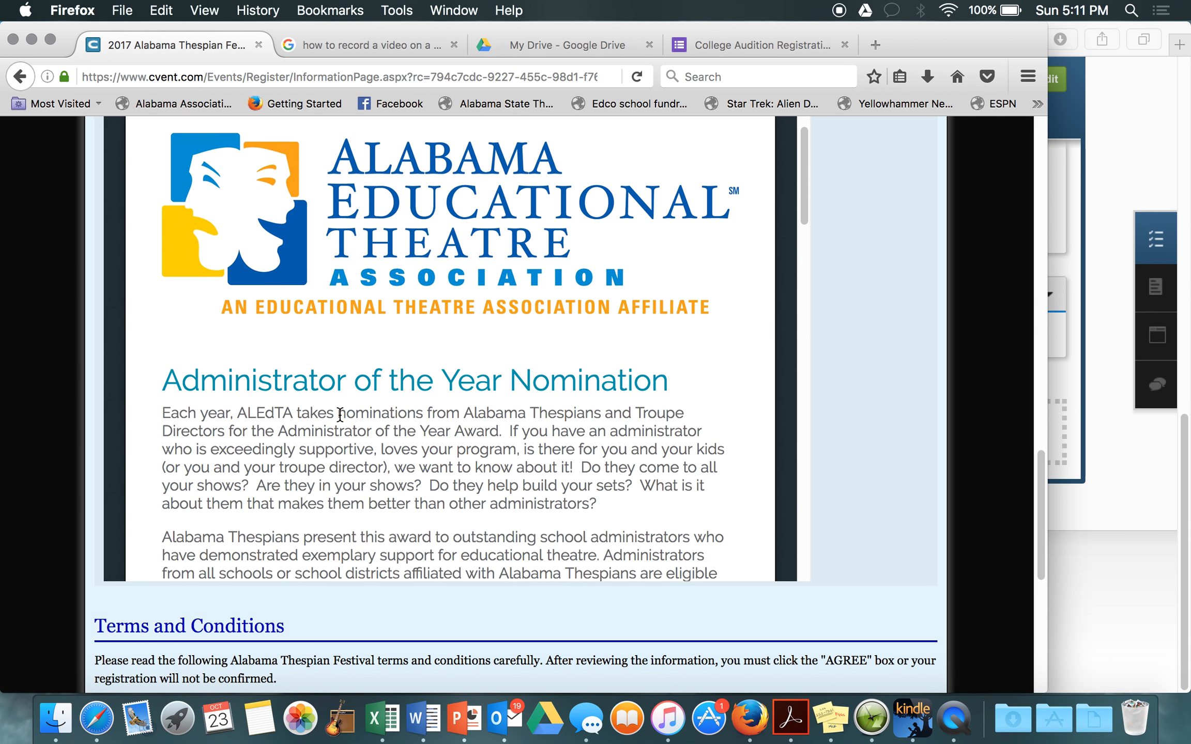
scroll(340, 415, down, 3)
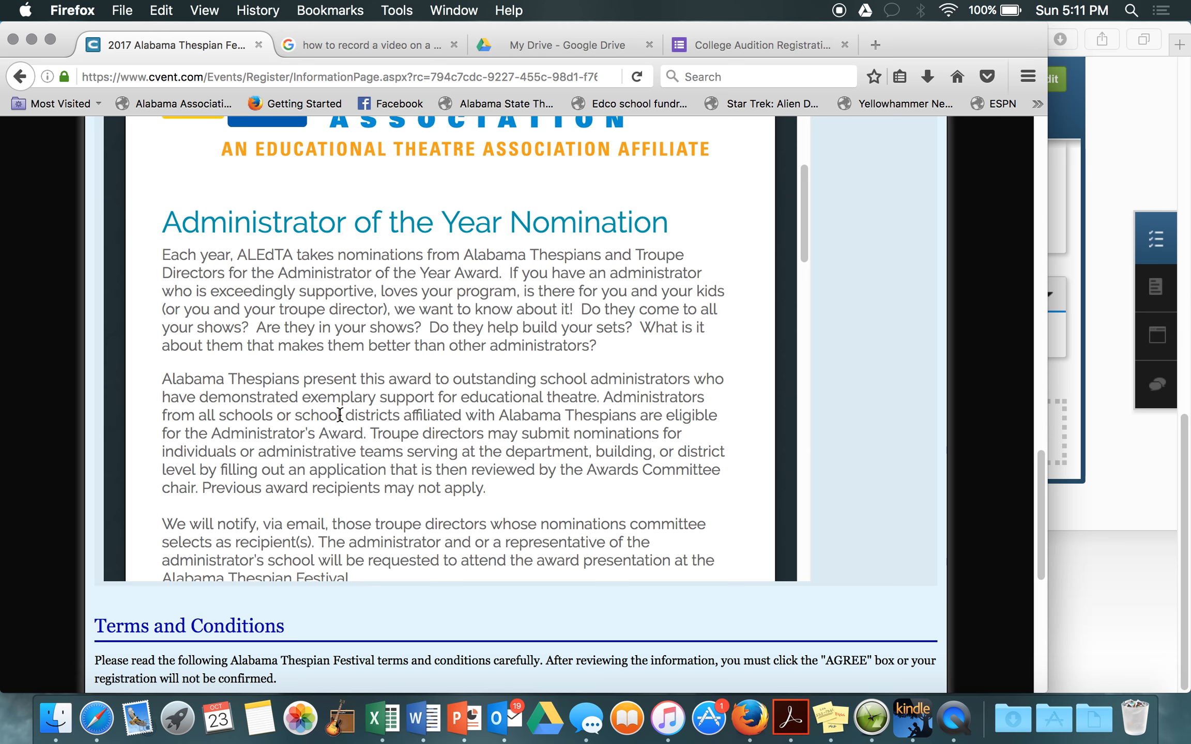
scroll(340, 415, down, 5)
scroll(340, 414, down, 7)
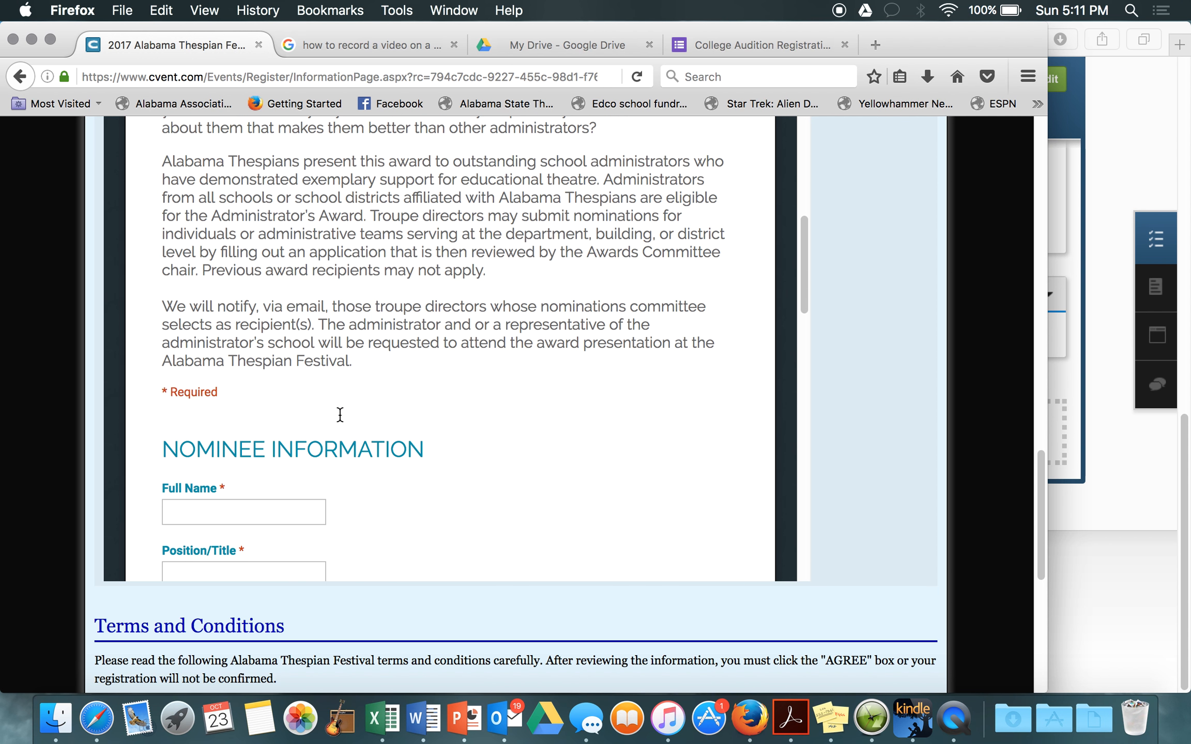
scroll(340, 416, down, 5)
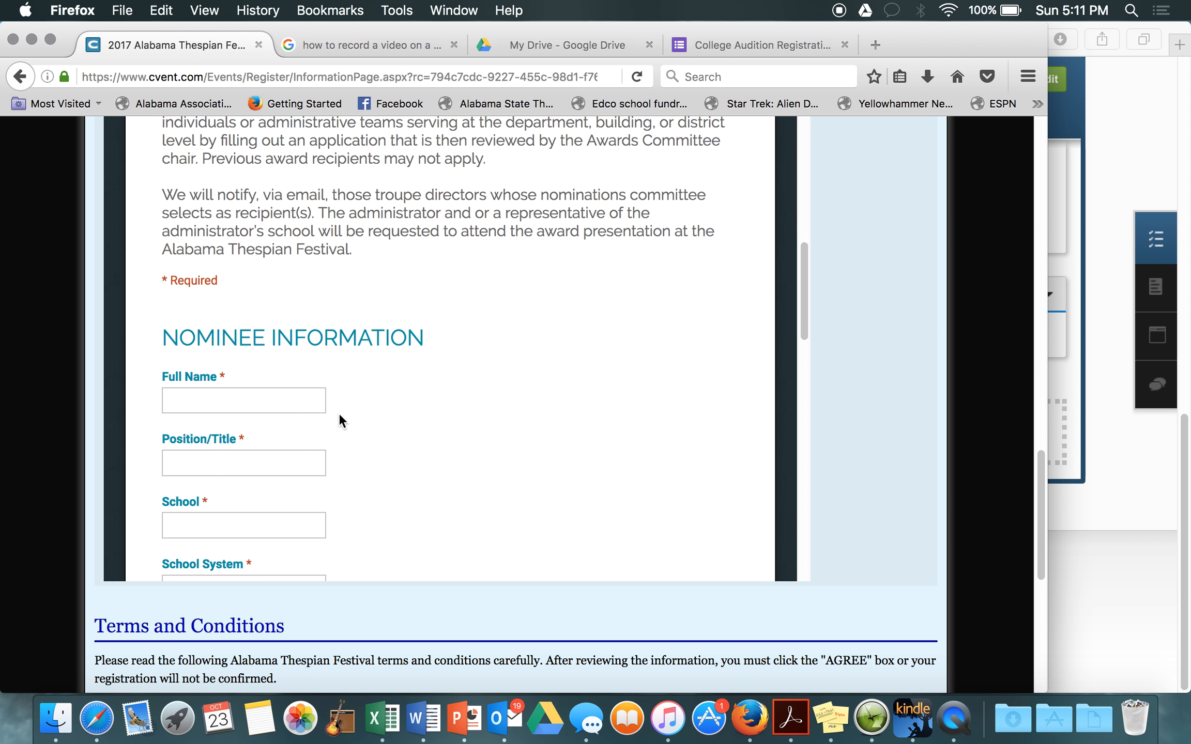
scroll(340, 415, down, 4)
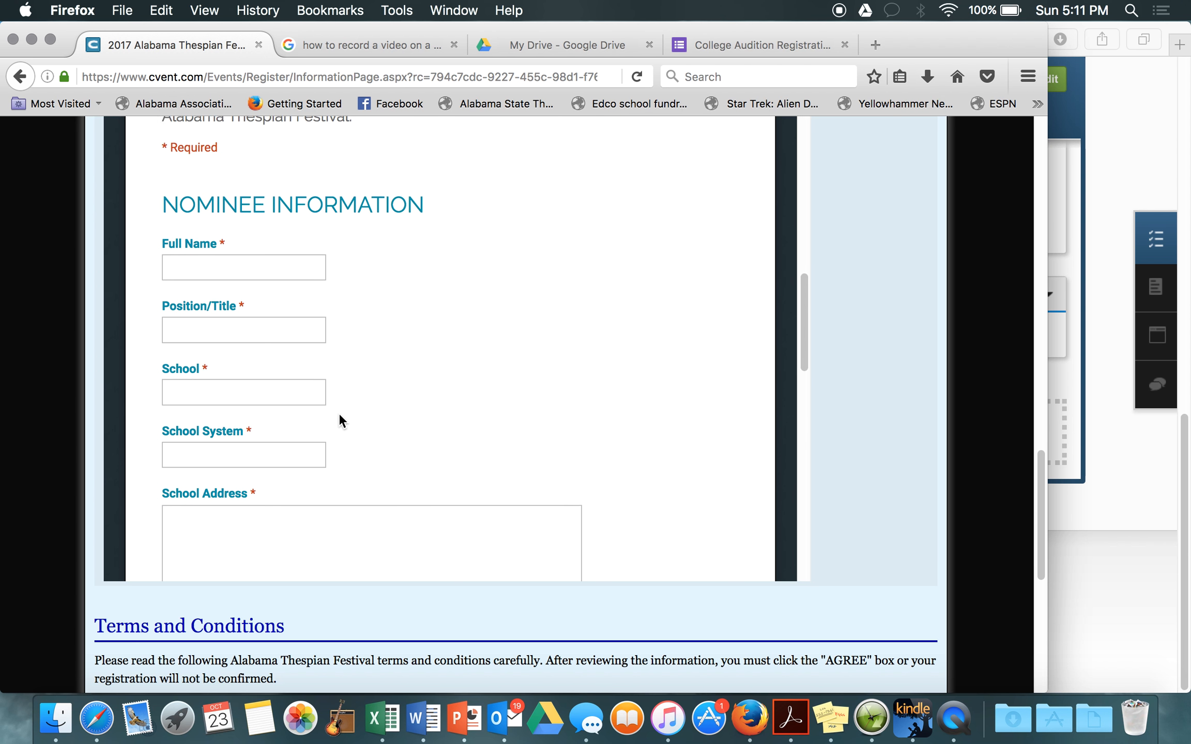
scroll(340, 416, down, 3)
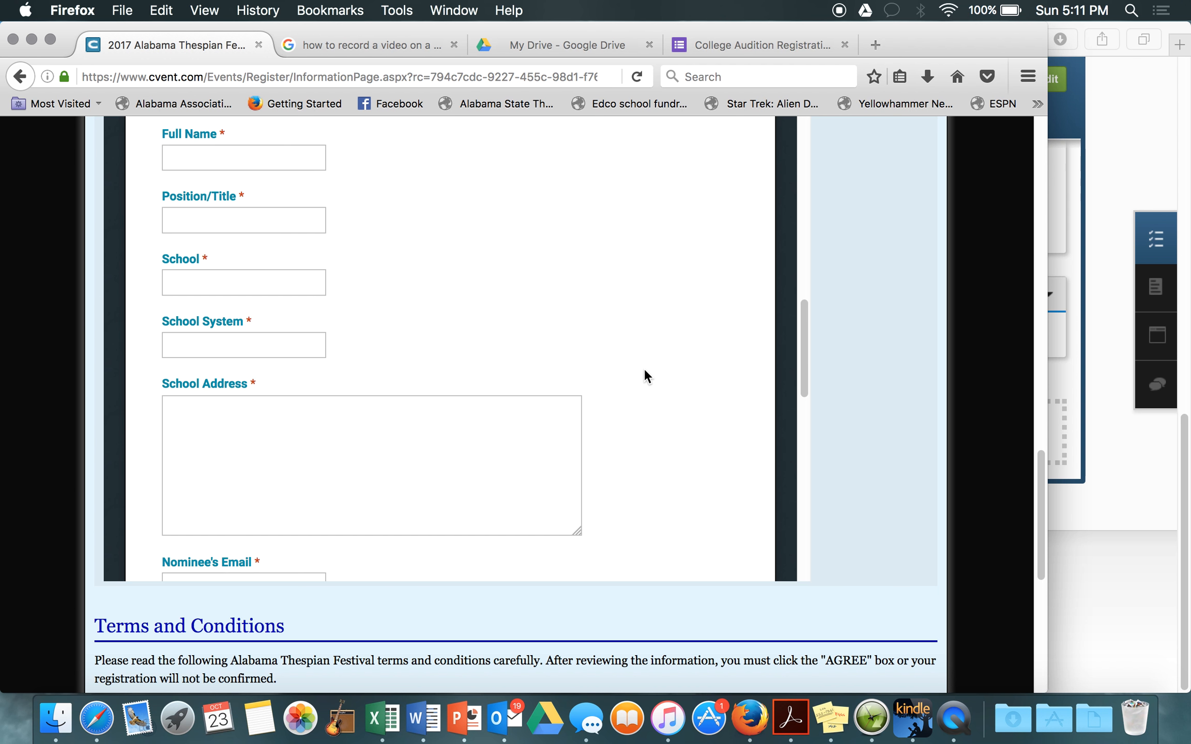
scroll(645, 370, down, 5)
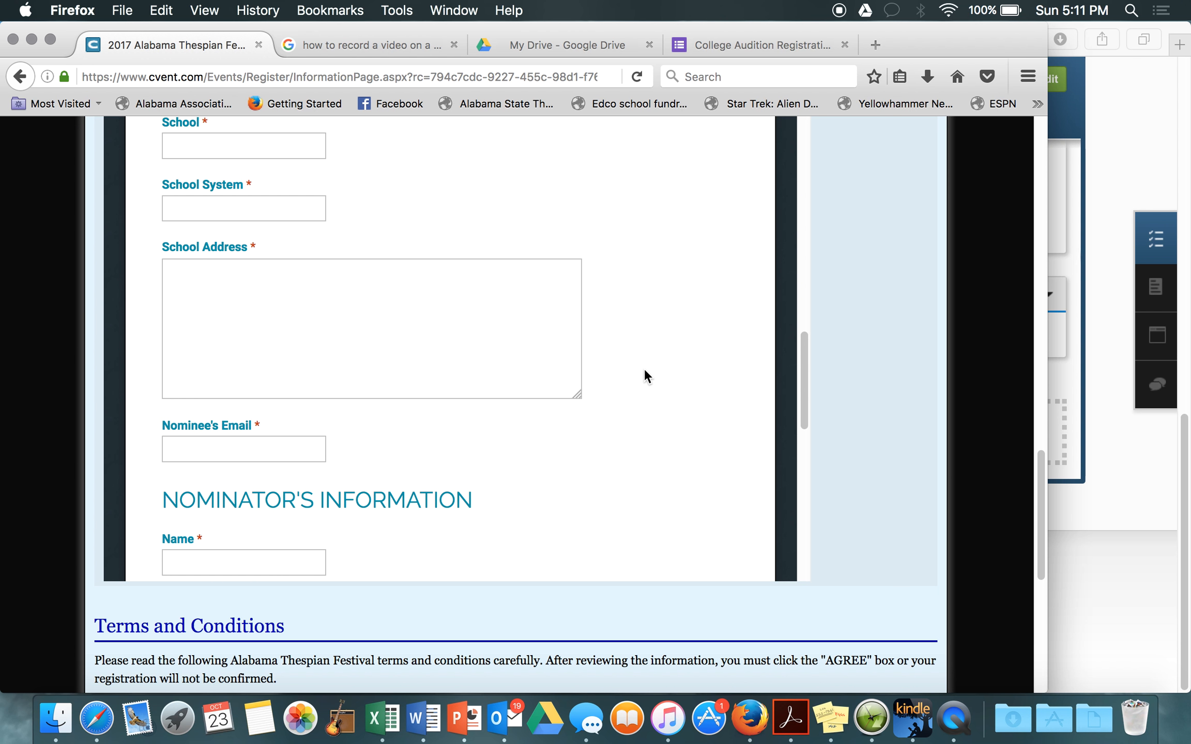
scroll(854, 429, down, 10)
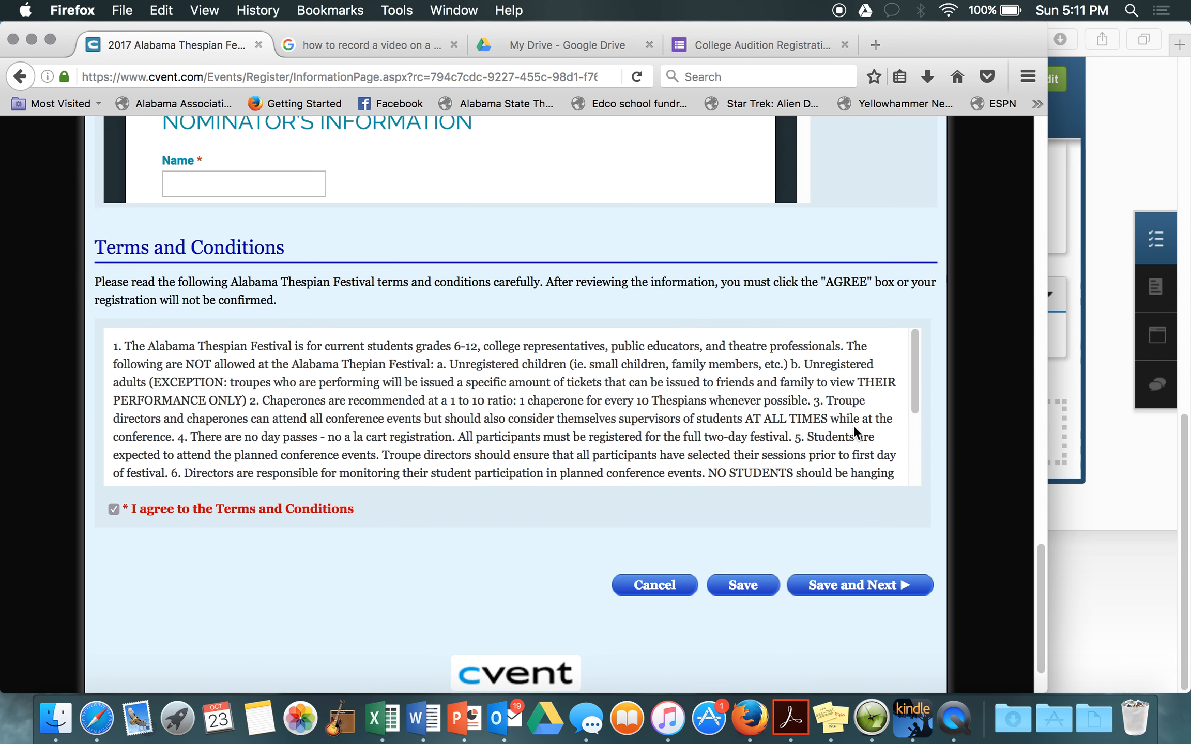
scroll(853, 425, down, 3)
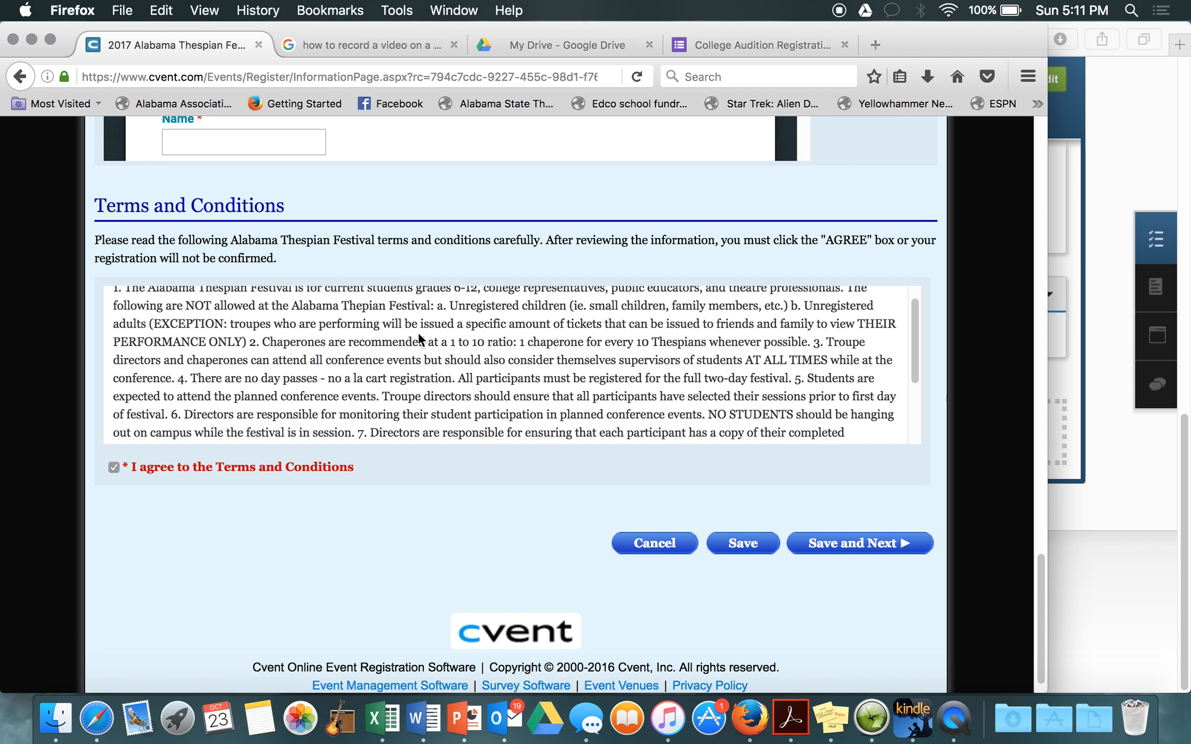
Step: Agree to the festival Terms and Conditions and save the page to continue to Item Selection
click(113, 466)
click(832, 548)
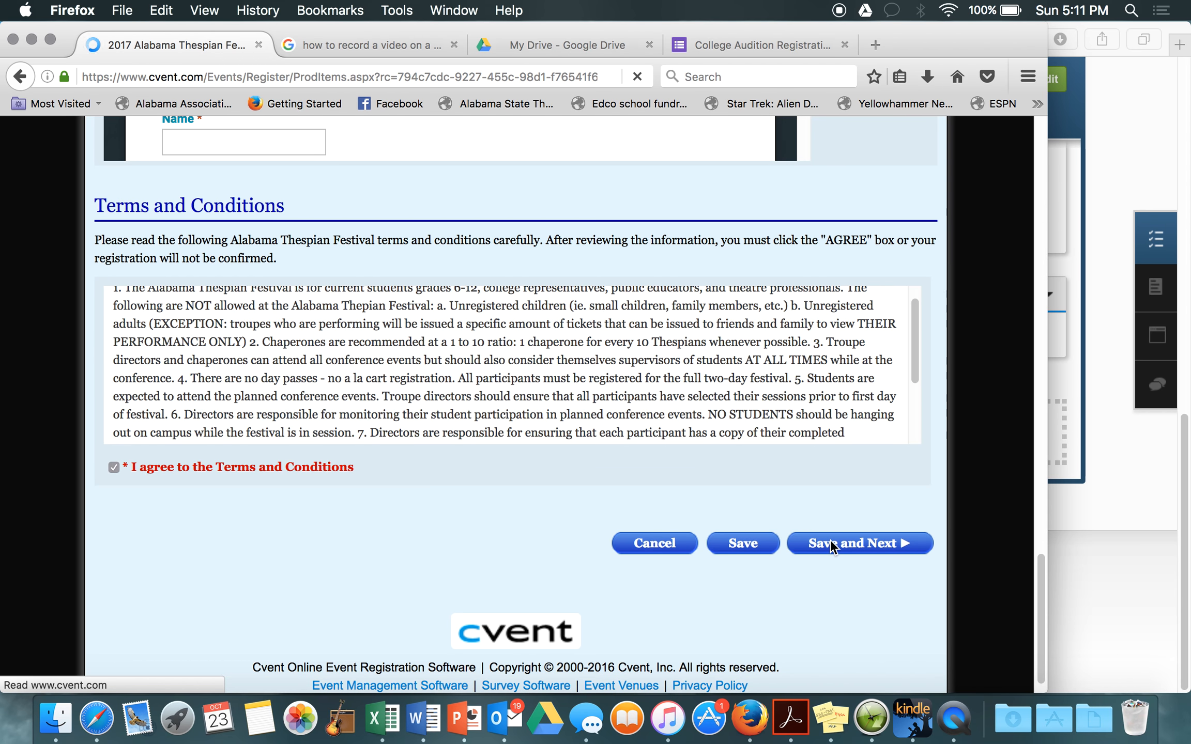
Step: Show the sessions included in the $65.00 Event Registration with View Sessions
scroll(634, 484, down, 3)
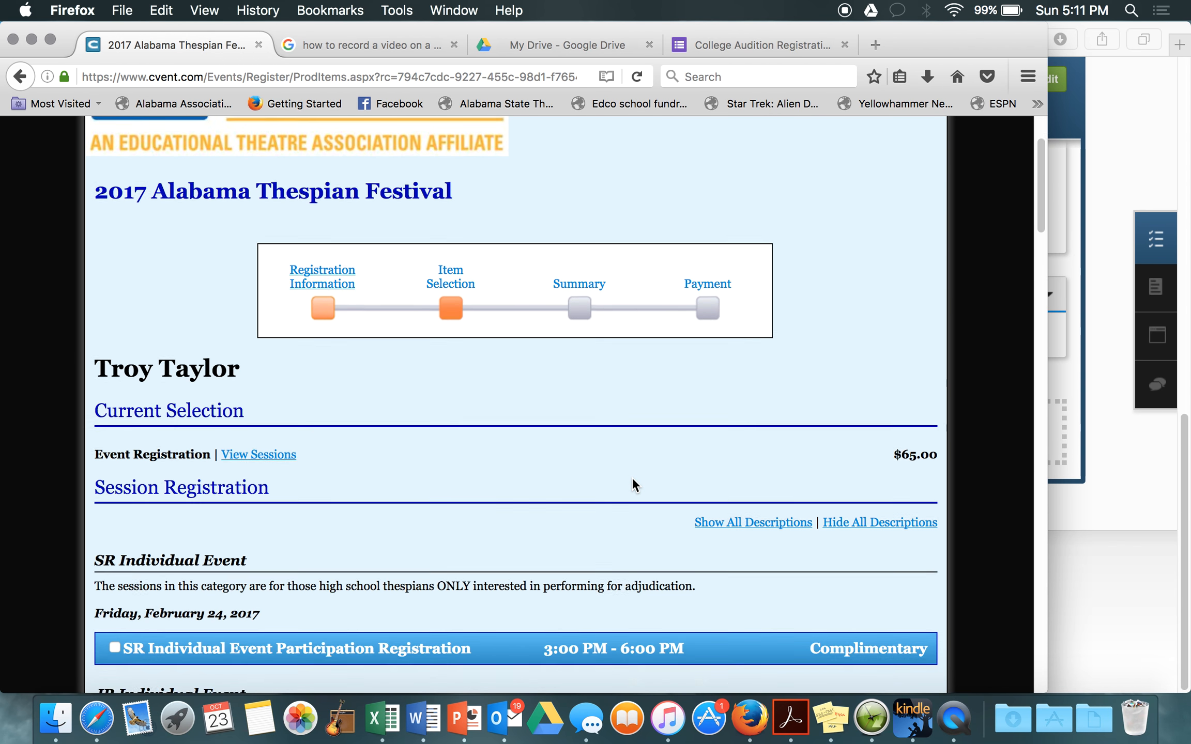
scroll(633, 479, down, 4)
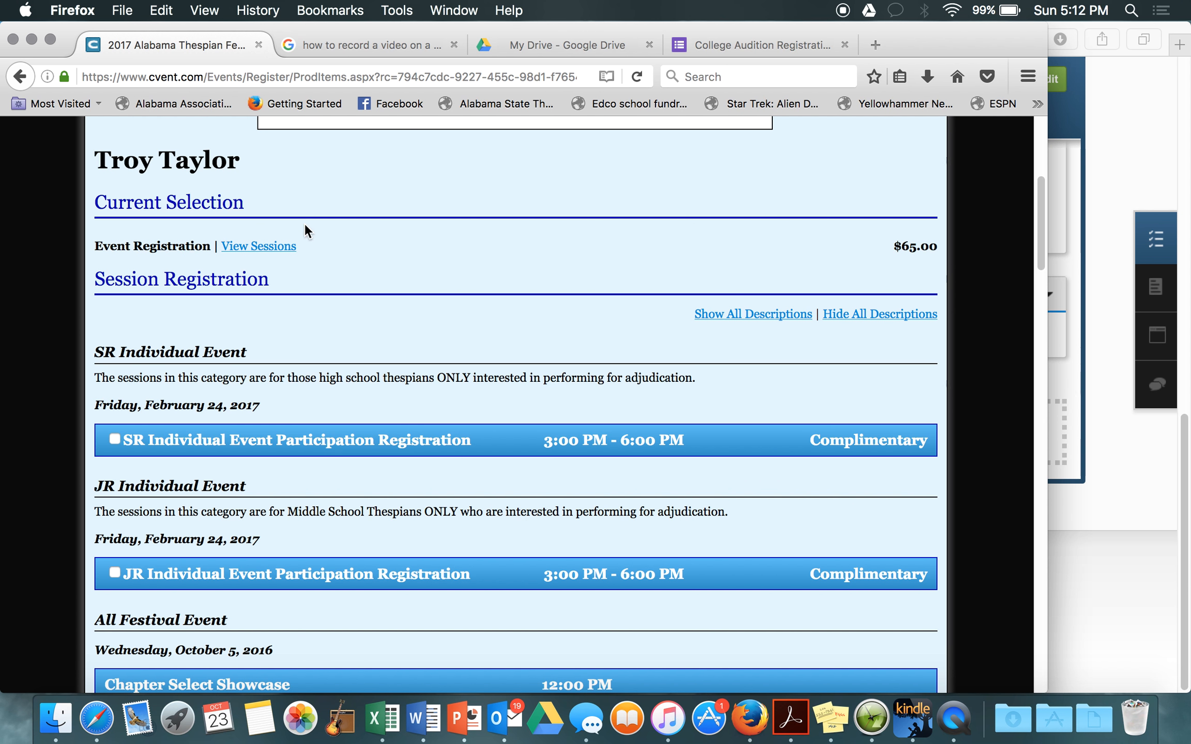
click(265, 244)
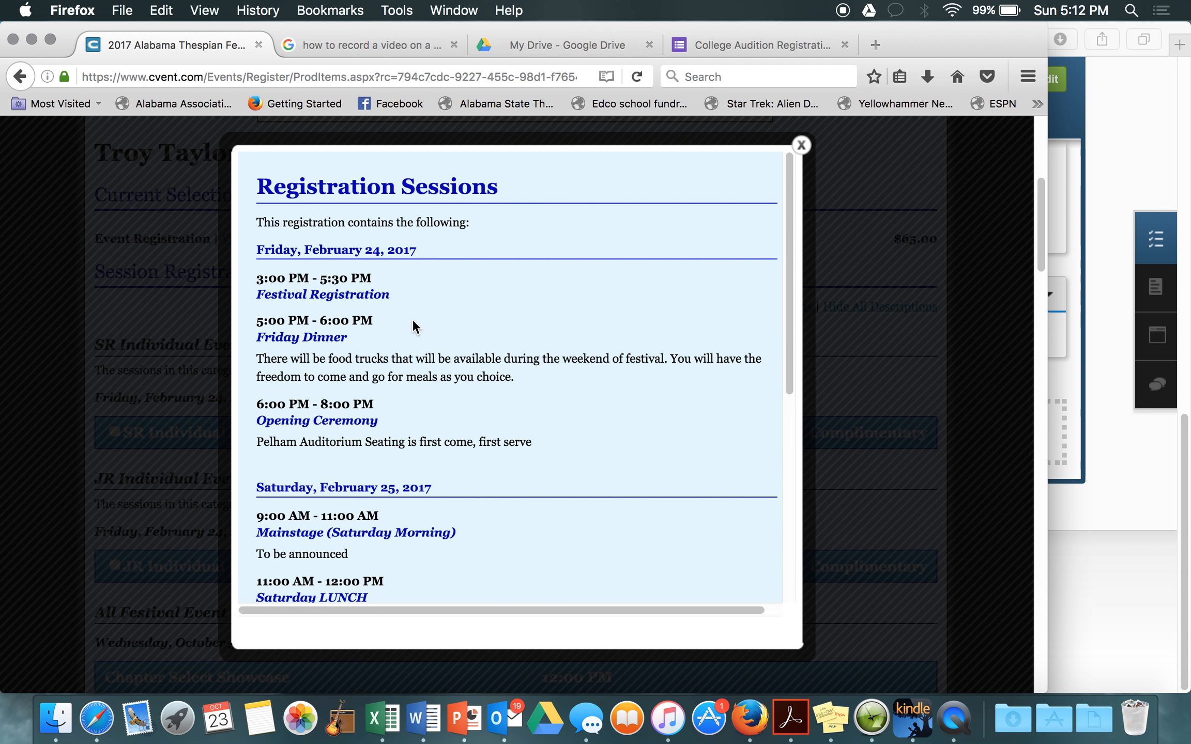
Step: Review the schedule from Festival Registration to IE Performance Showcase, then close the Registration Sessions window
scroll(405, 468, down, 3)
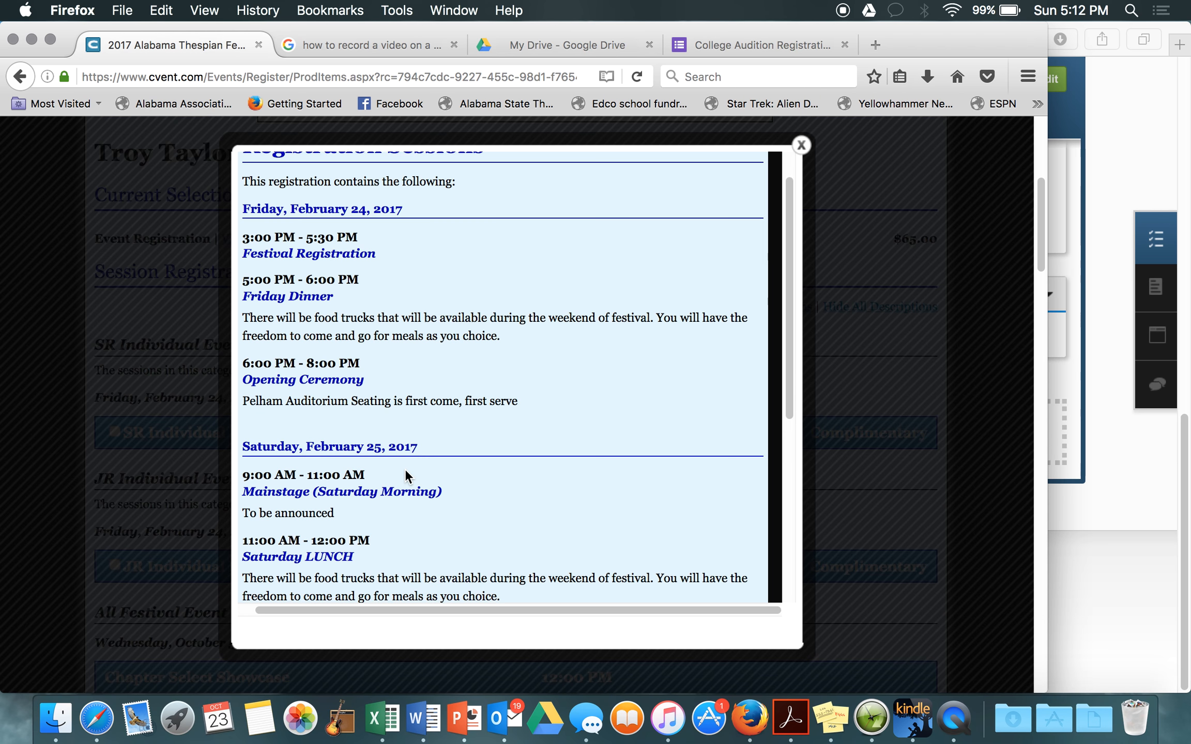
scroll(406, 470, down, 4)
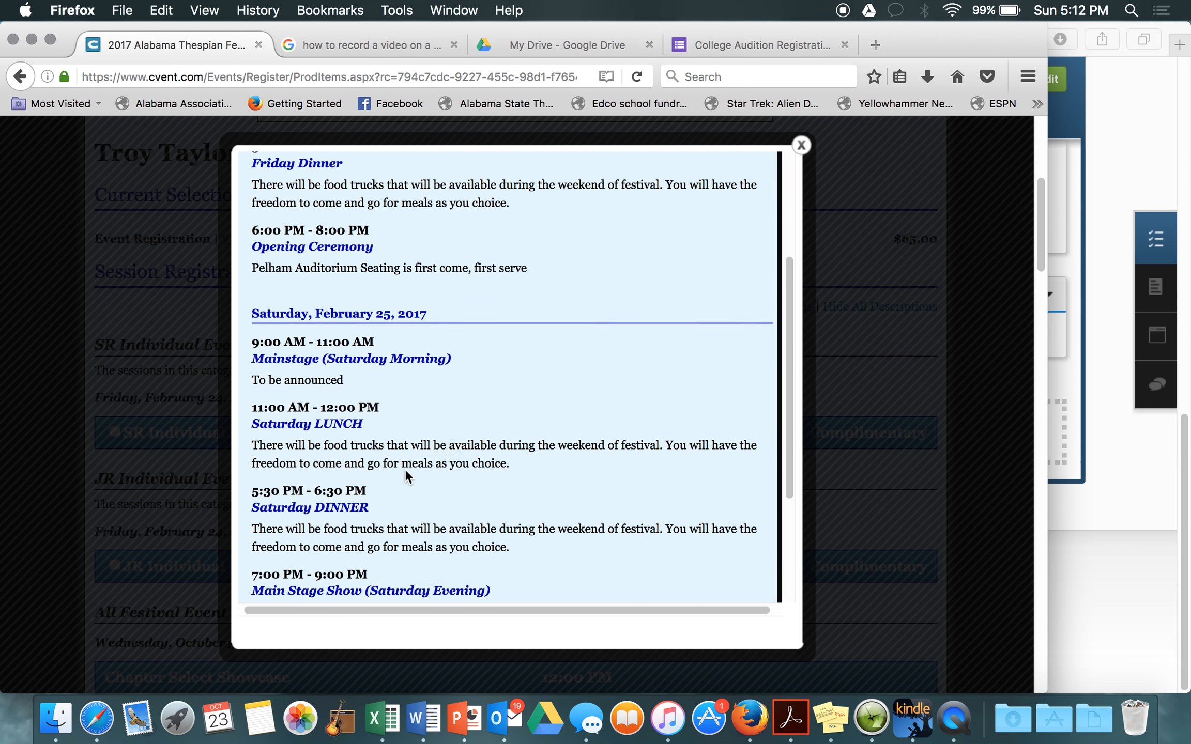
scroll(405, 468, down, 5)
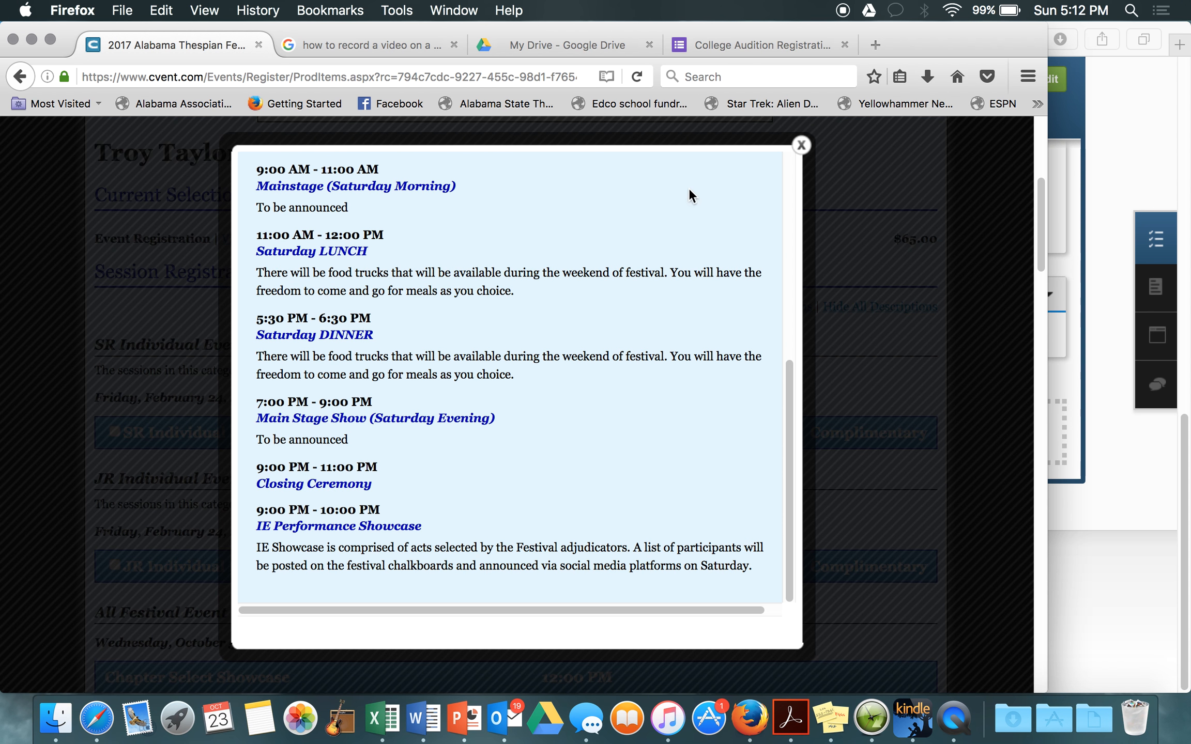
click(800, 146)
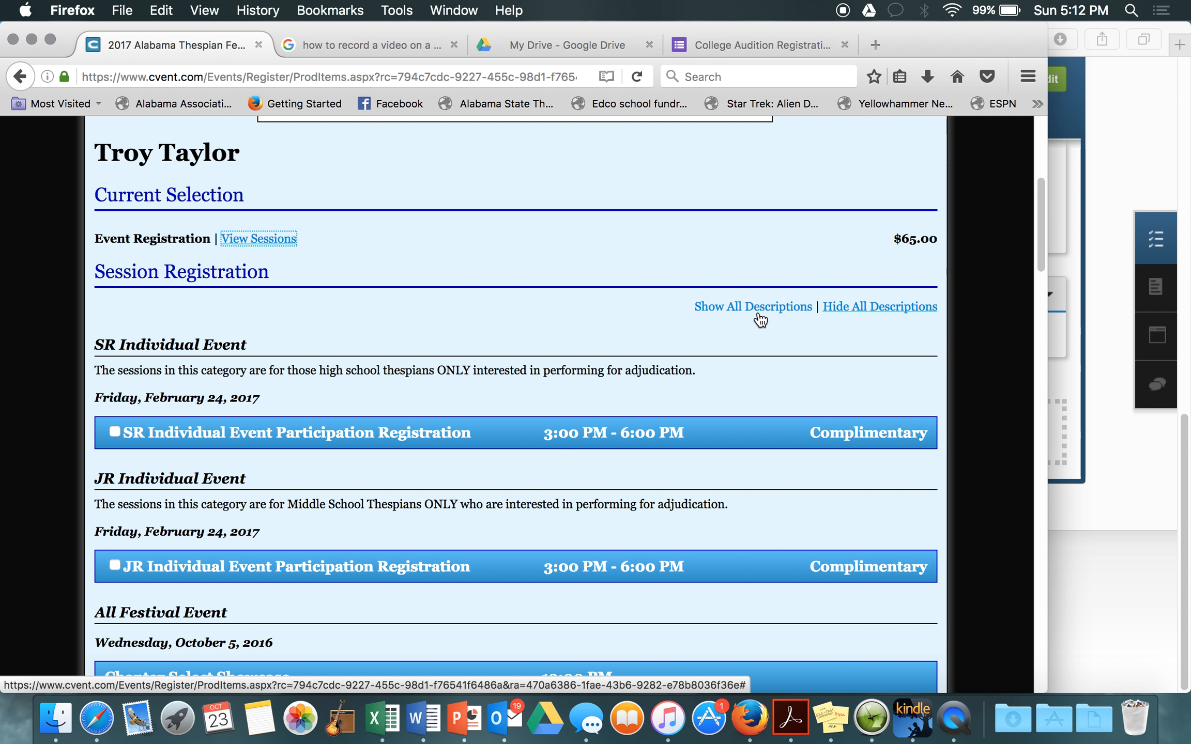
Step: Register for SR Individual Event Participation and expand the Chapter Select Showcase time options
scroll(494, 323, down, 3)
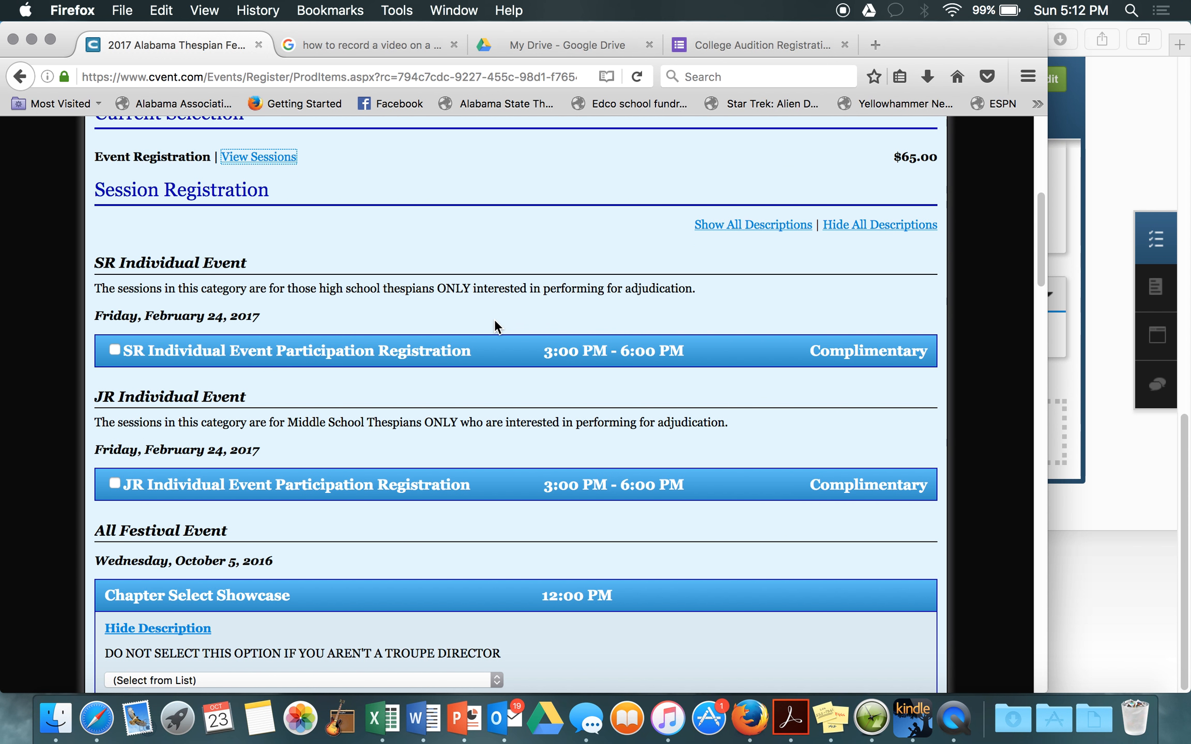
scroll(316, 330, down, 1)
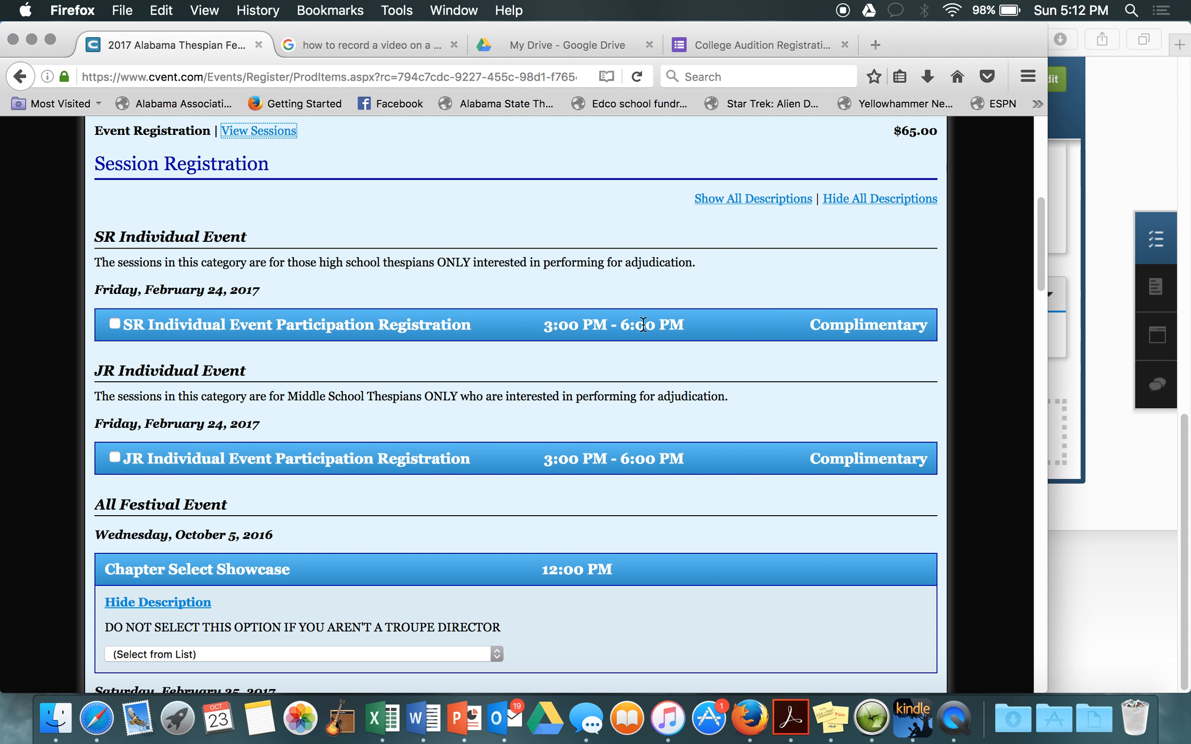
click(115, 323)
scroll(141, 357, down, 10)
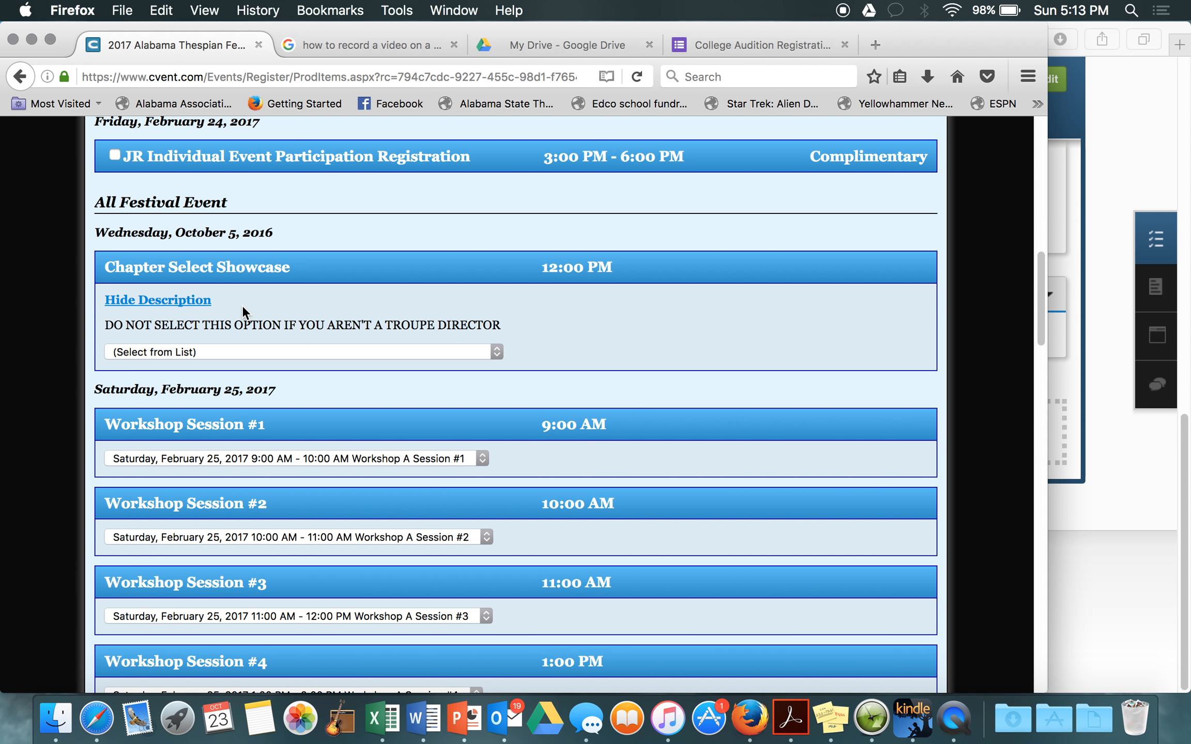
click(222, 348)
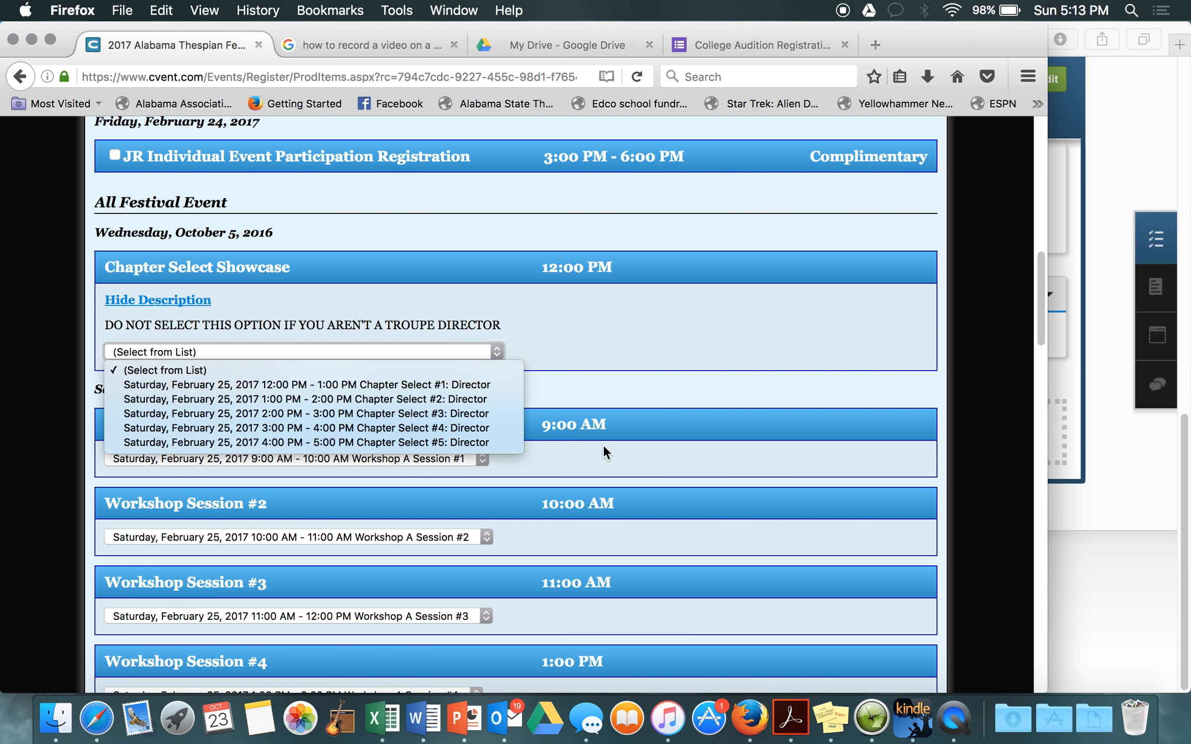
click(634, 389)
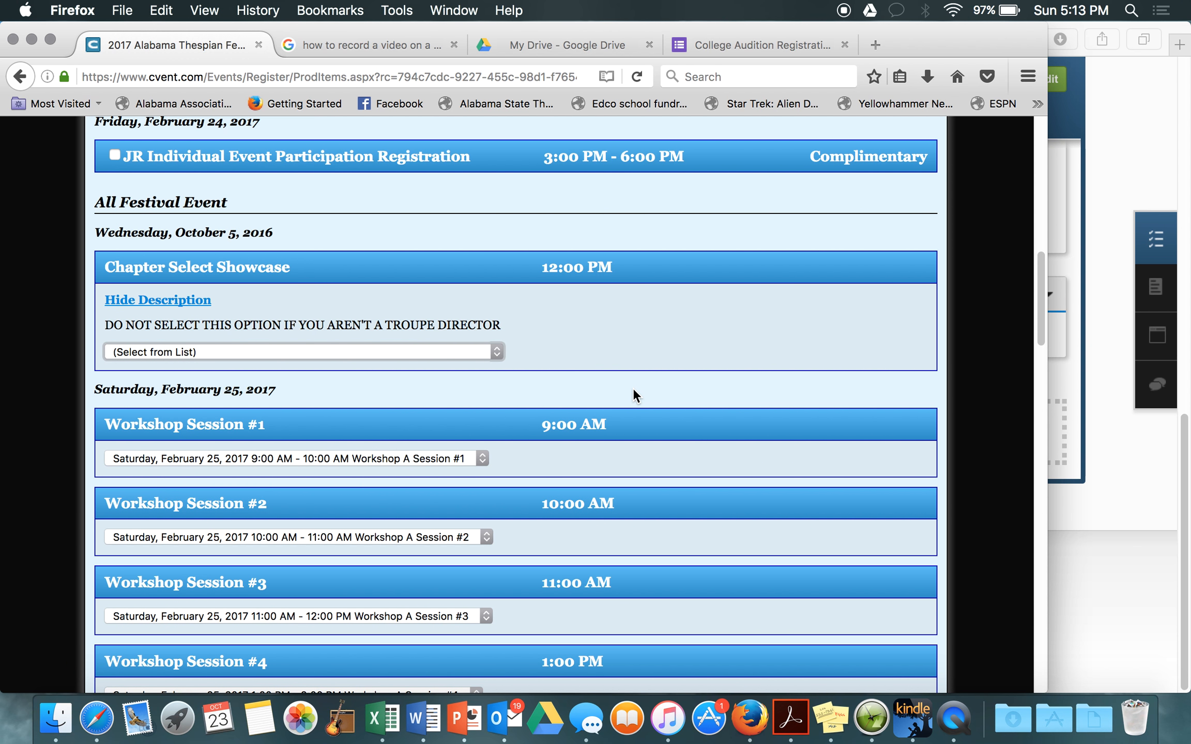
scroll(547, 371, down, 3)
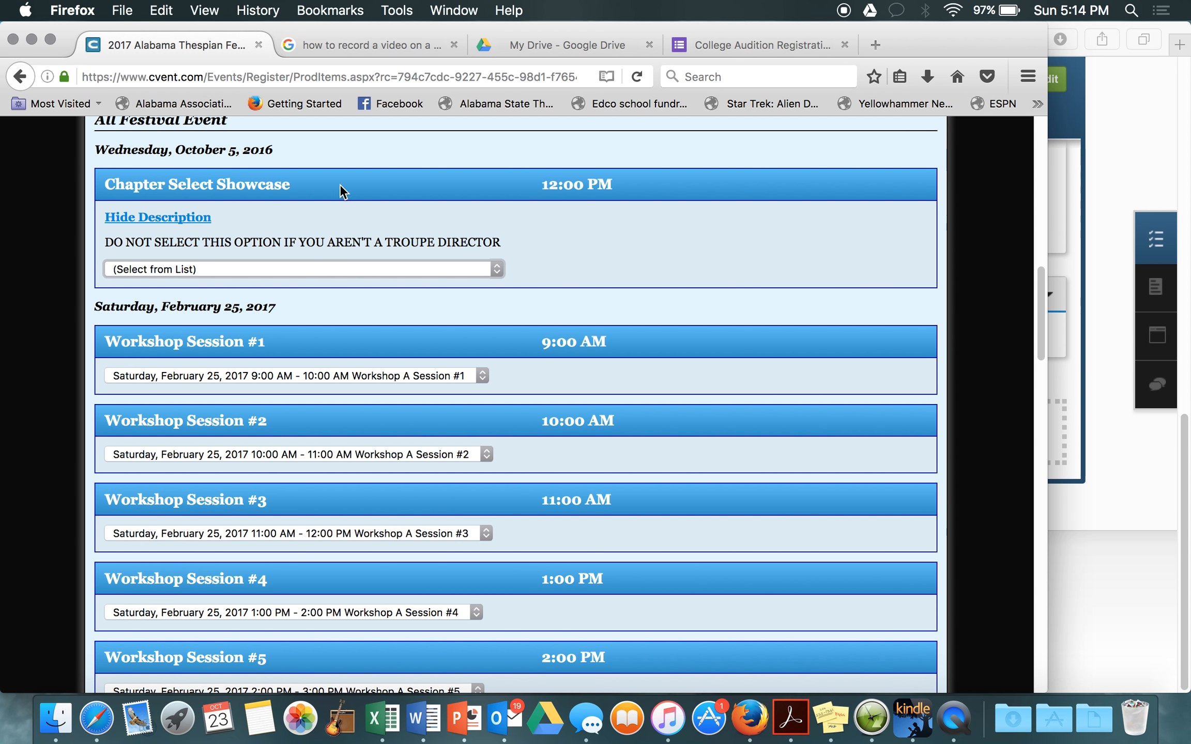
scroll(381, 322, down, 5)
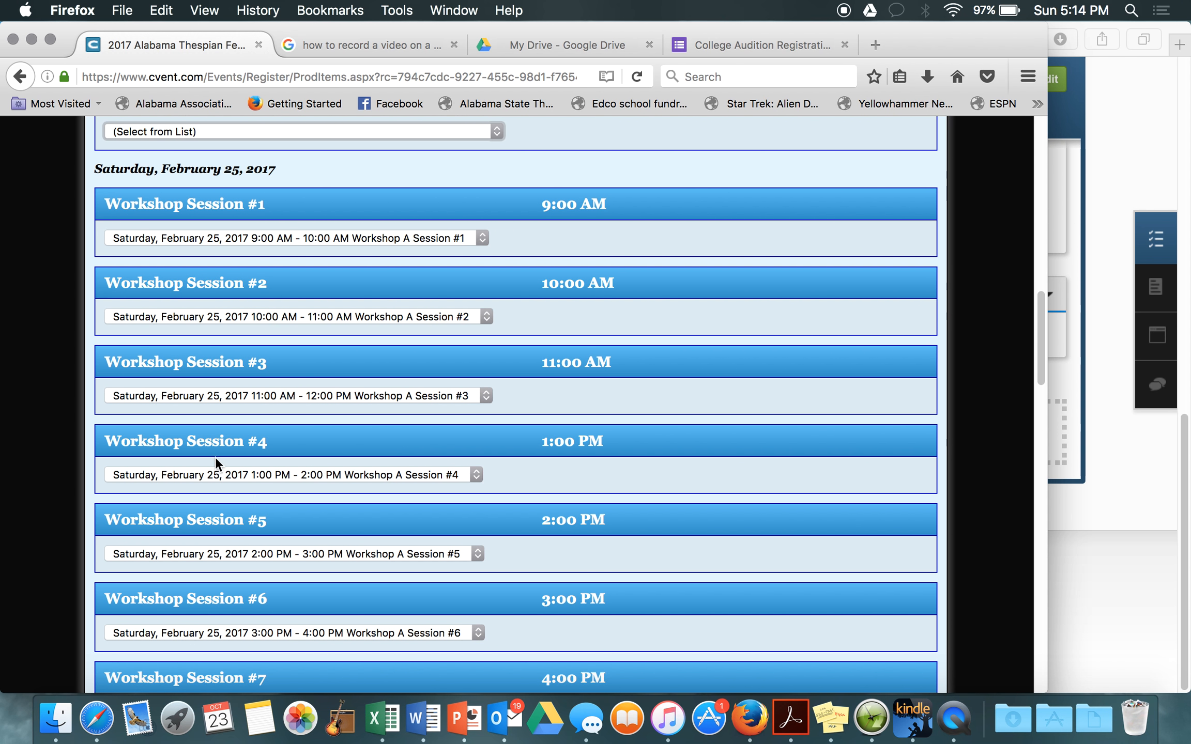
scroll(233, 499, down, 1)
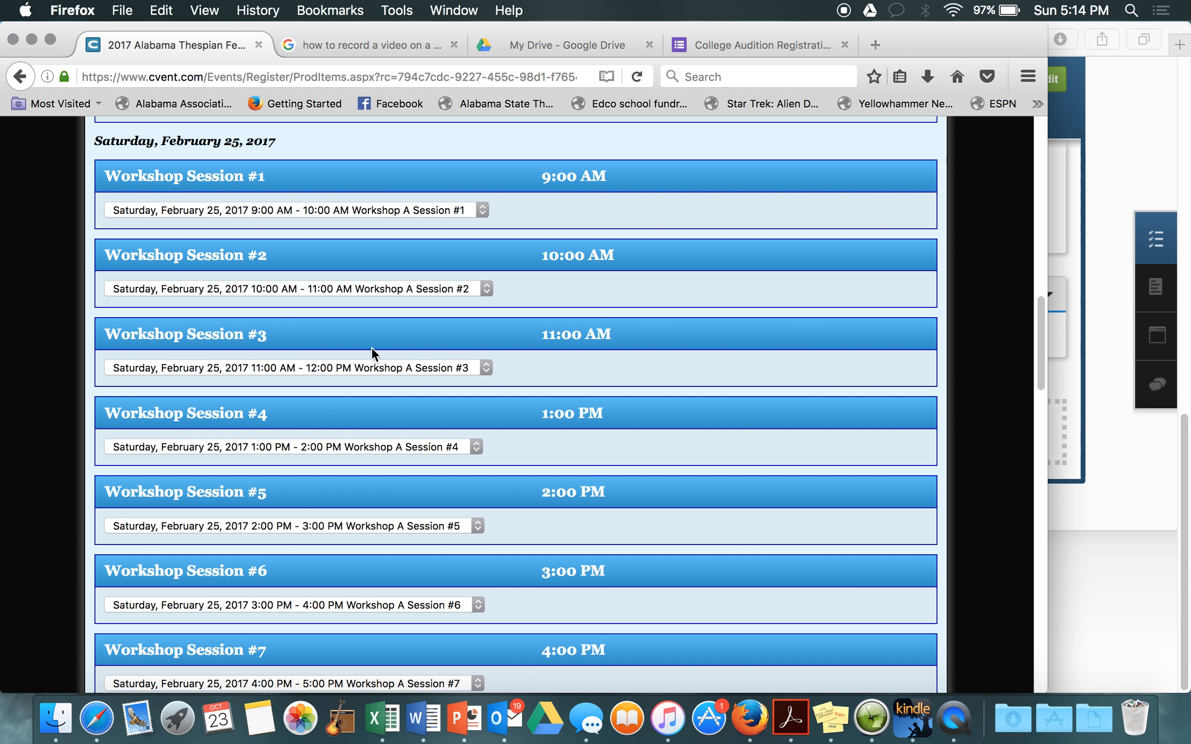
click(321, 209)
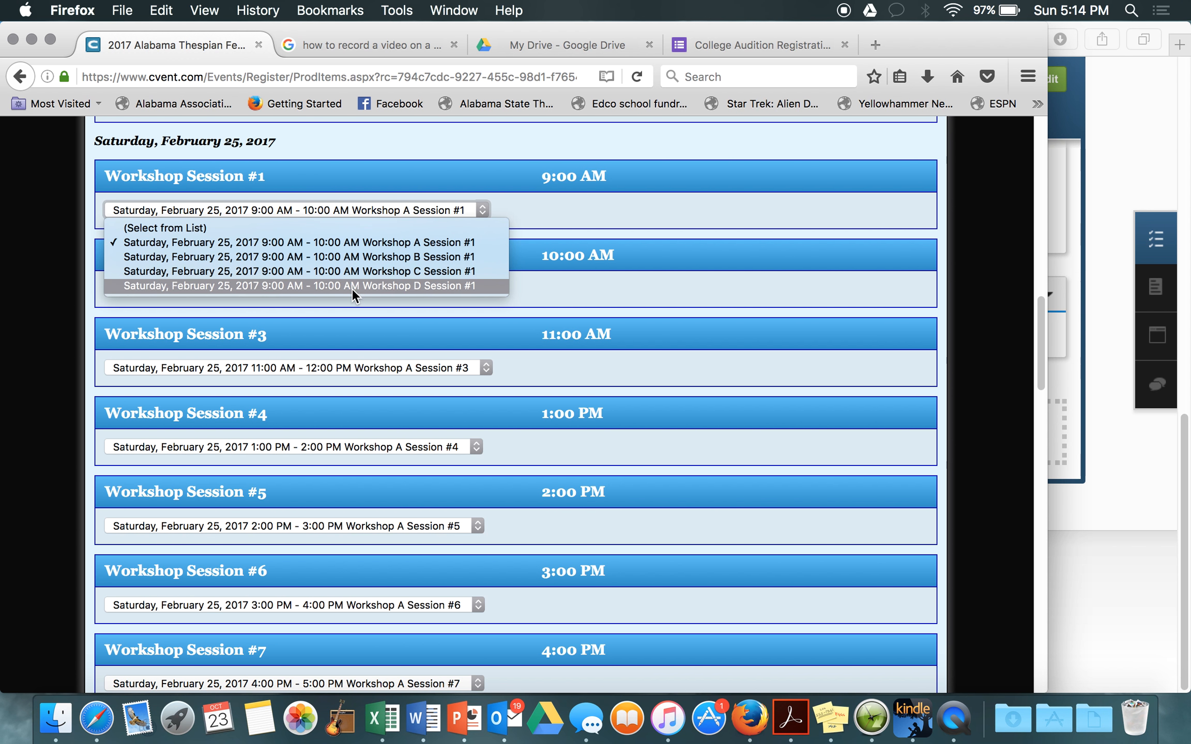
click(524, 275)
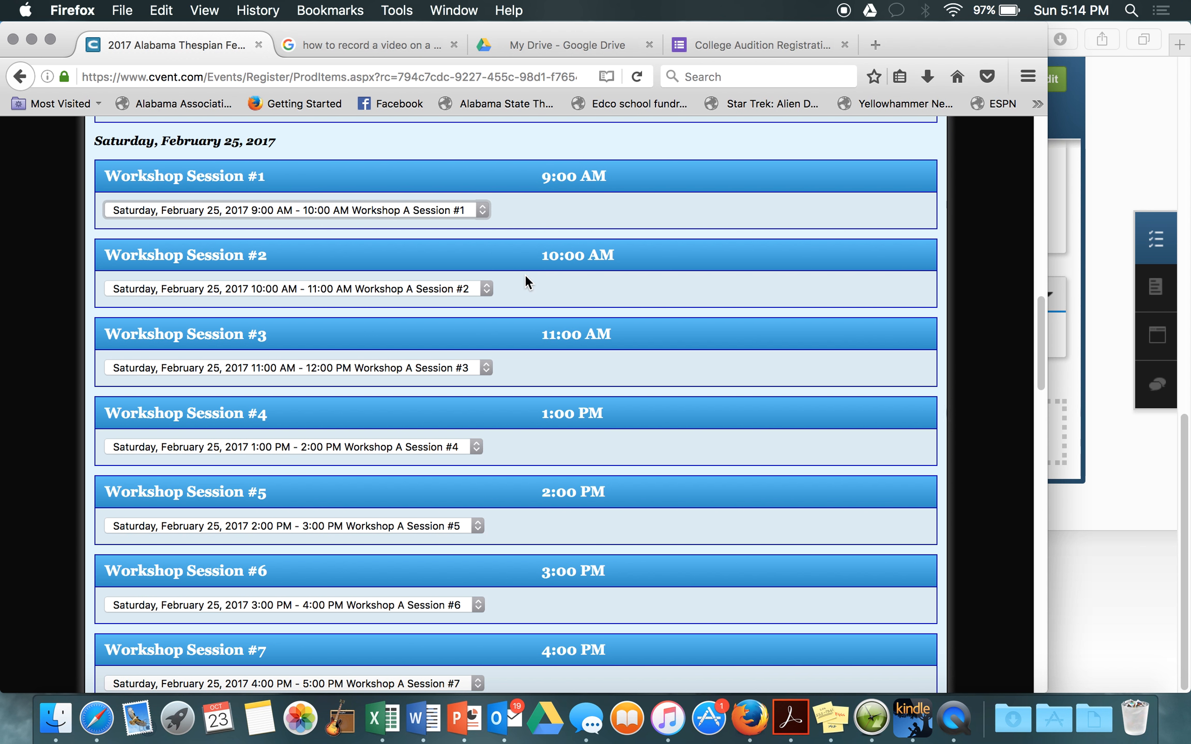
scroll(525, 281, down, 1)
scroll(526, 281, down, 10)
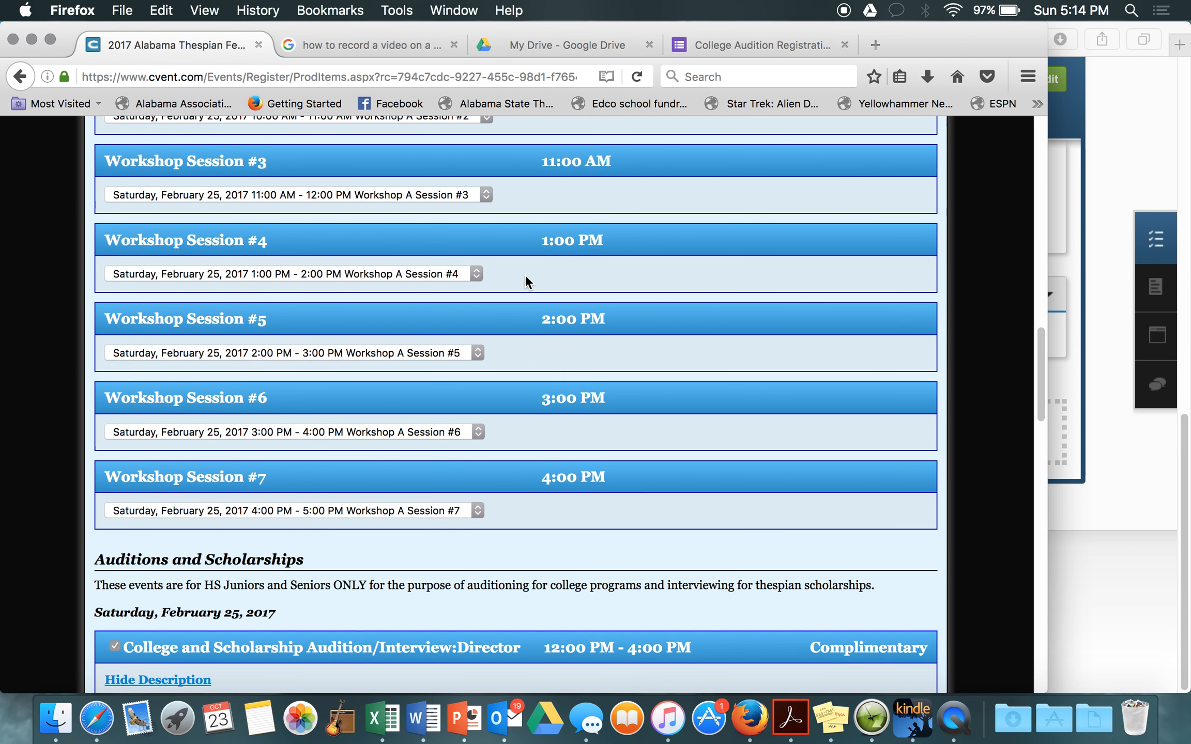
scroll(524, 276, down, 4)
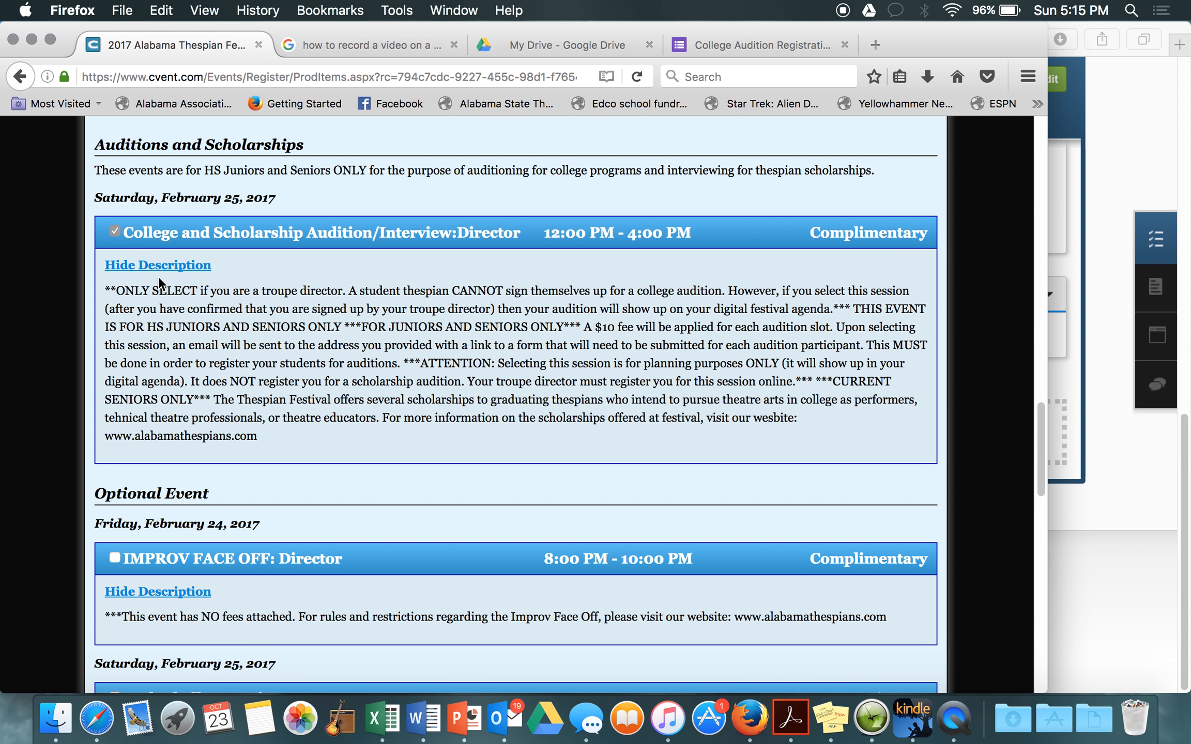
scroll(158, 276, down, 6)
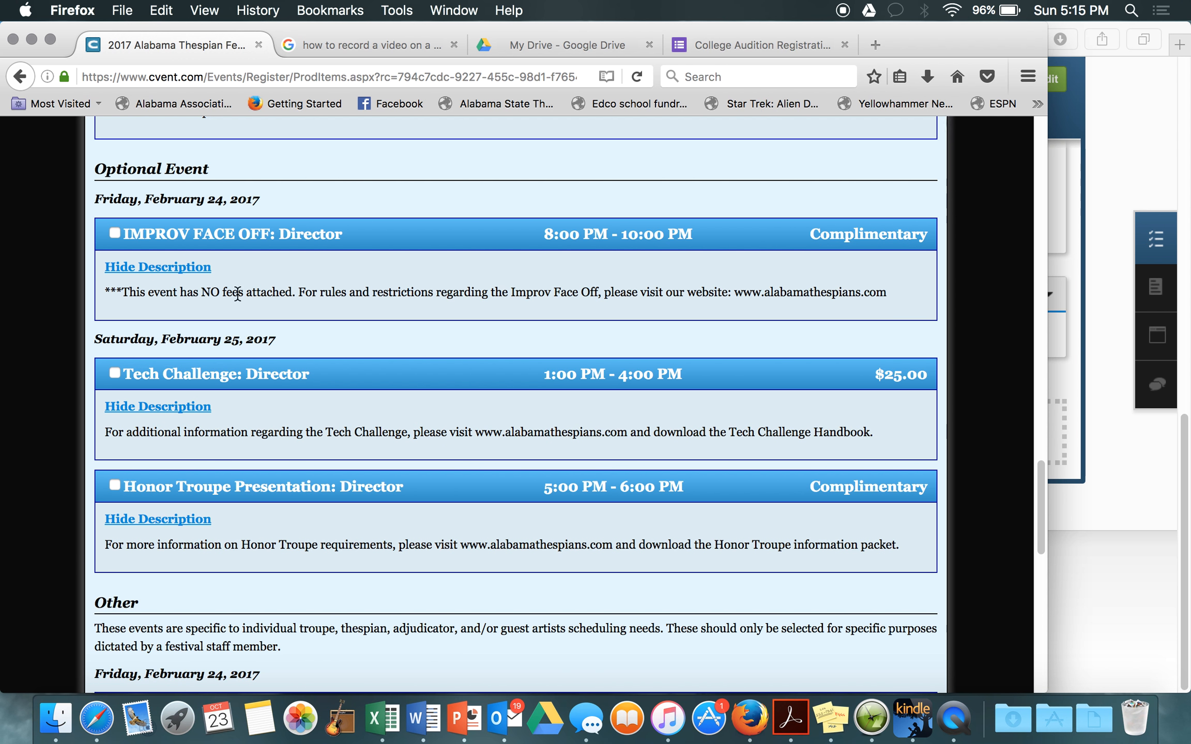
Step: Skip the optional events, Main Stage events and T-shirt order, then continue past item selection
scroll(229, 405, down, 3)
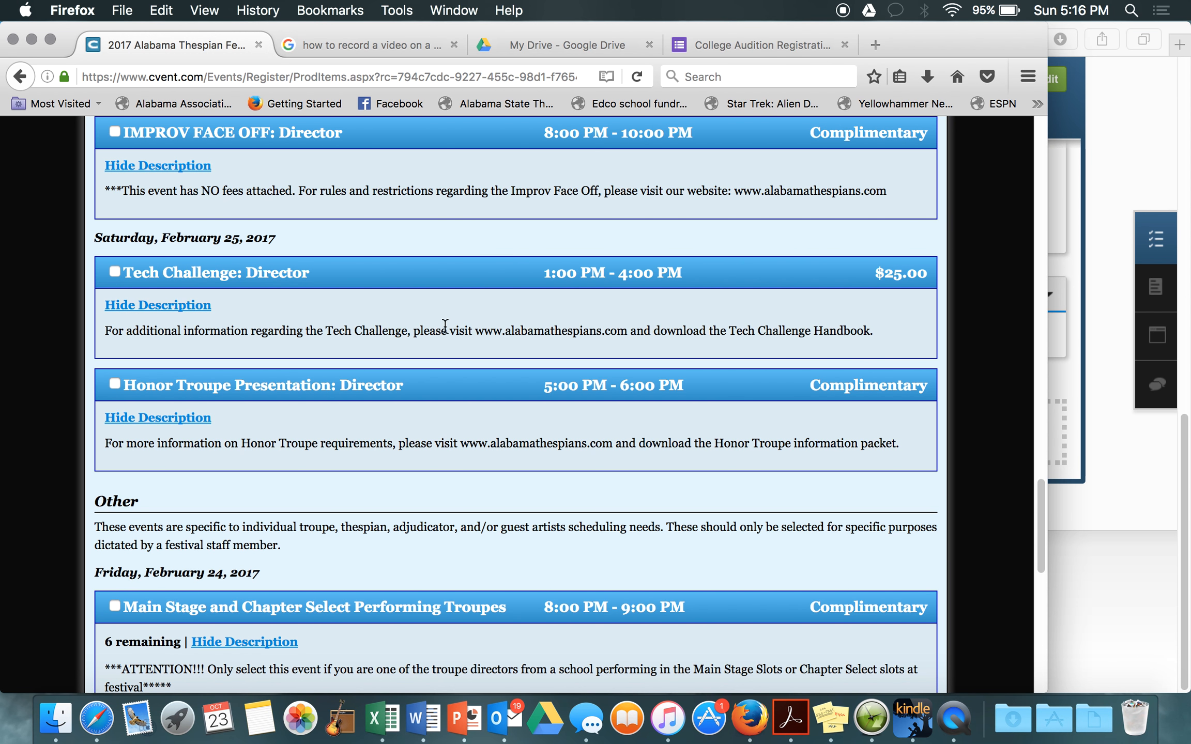
scroll(182, 315, down, 3)
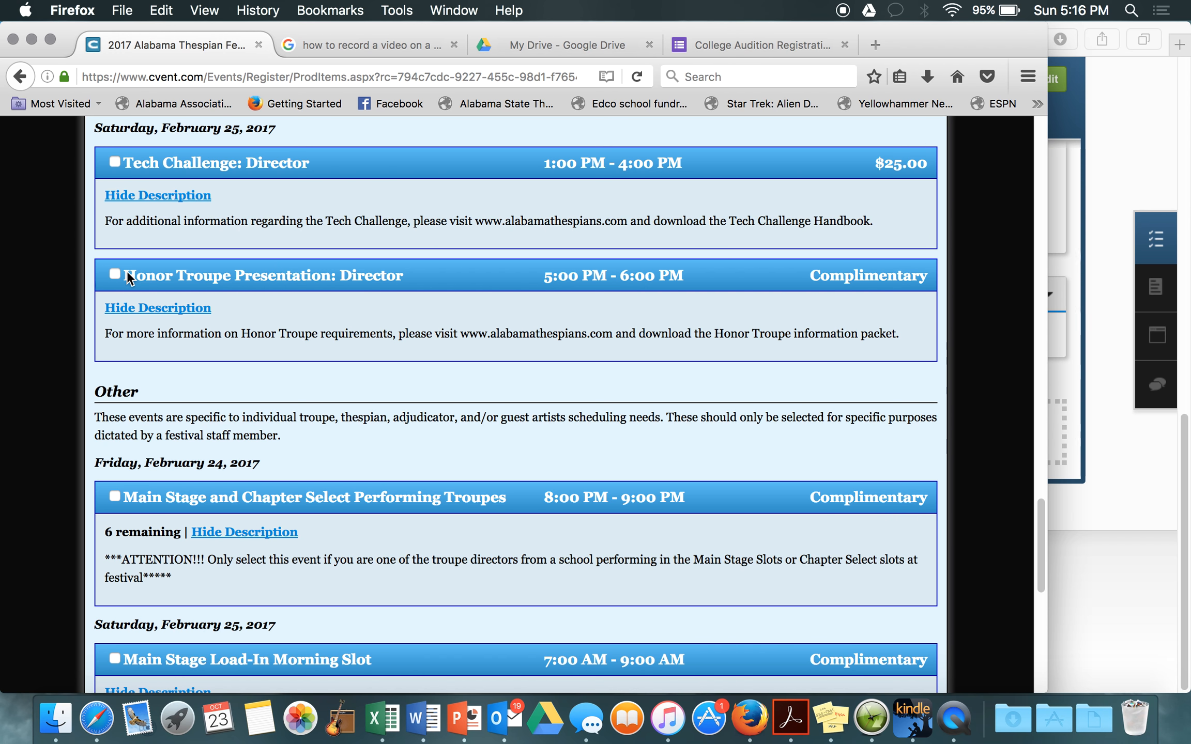
scroll(127, 271, down, 3)
scroll(127, 271, down, 2)
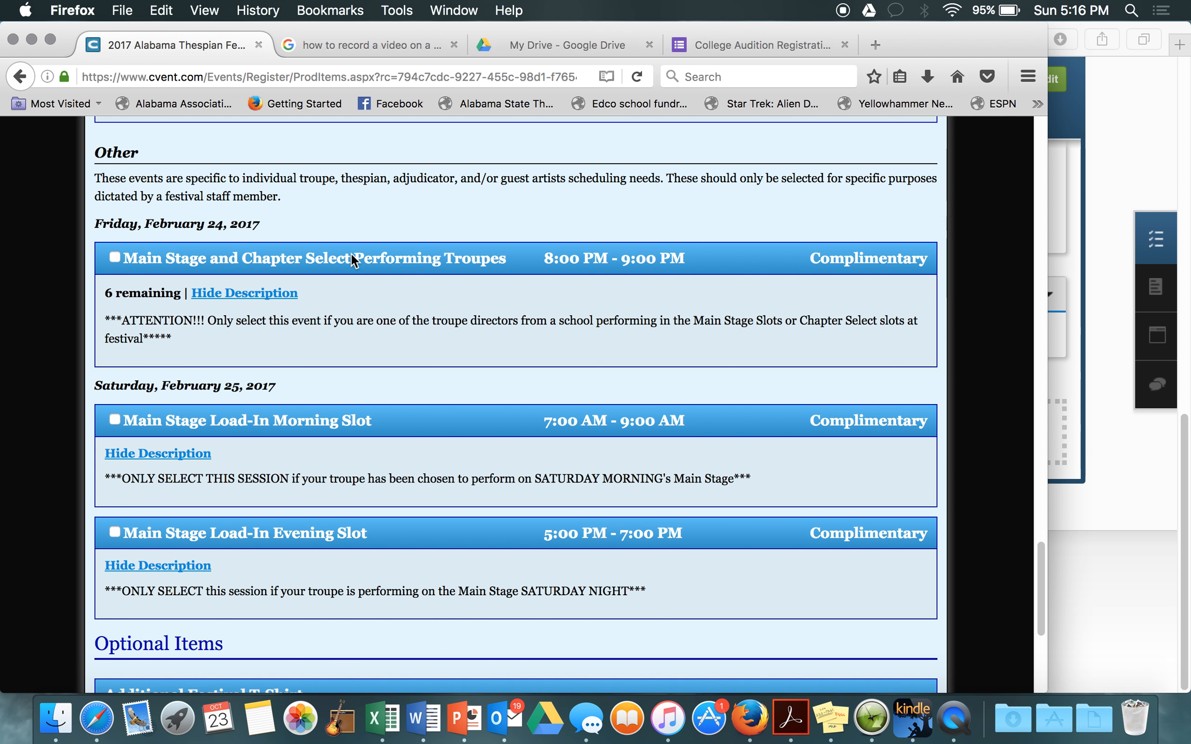
scroll(195, 377, down, 4)
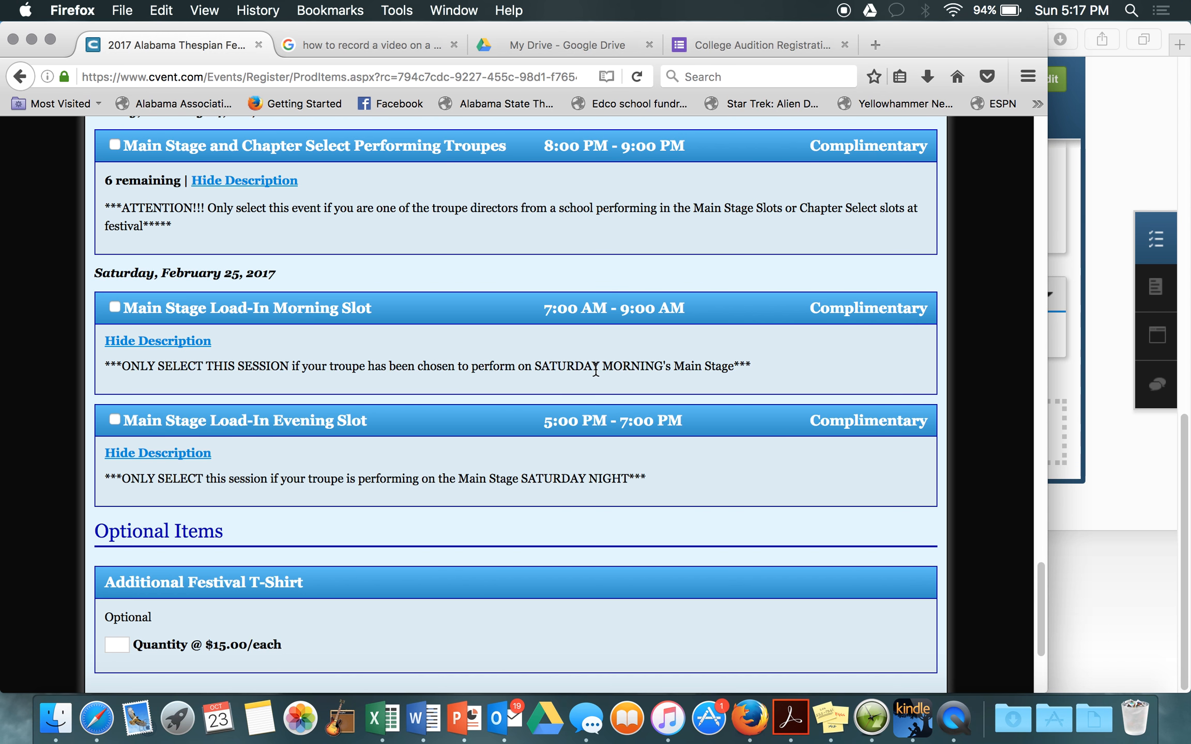
scroll(365, 388, down, 5)
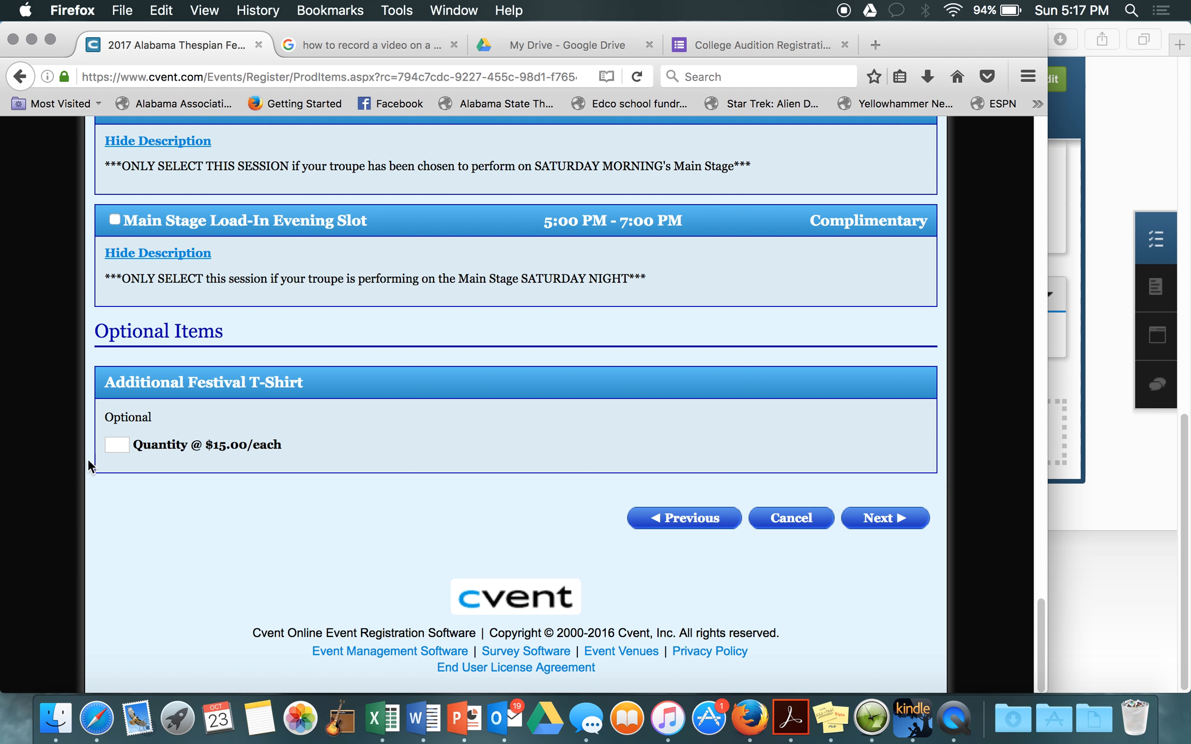
click(880, 520)
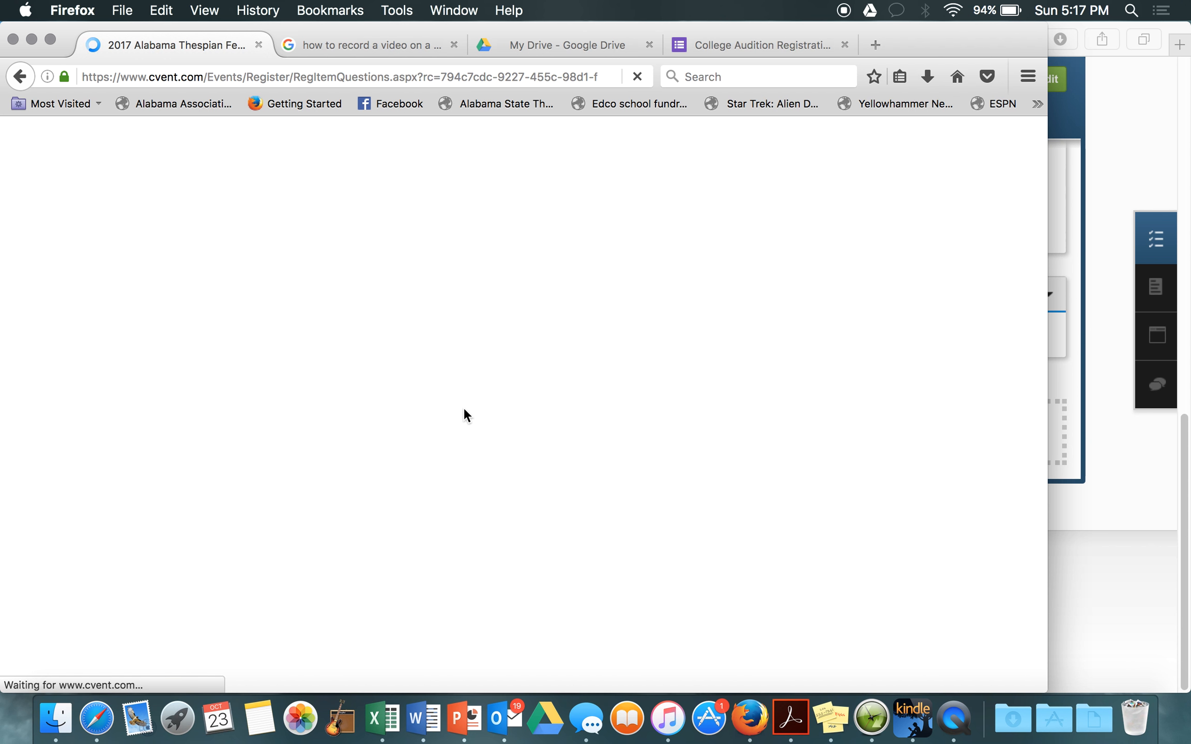
Step: Choose size L for the registrant's festival T-shirt
scroll(464, 410, down, 4)
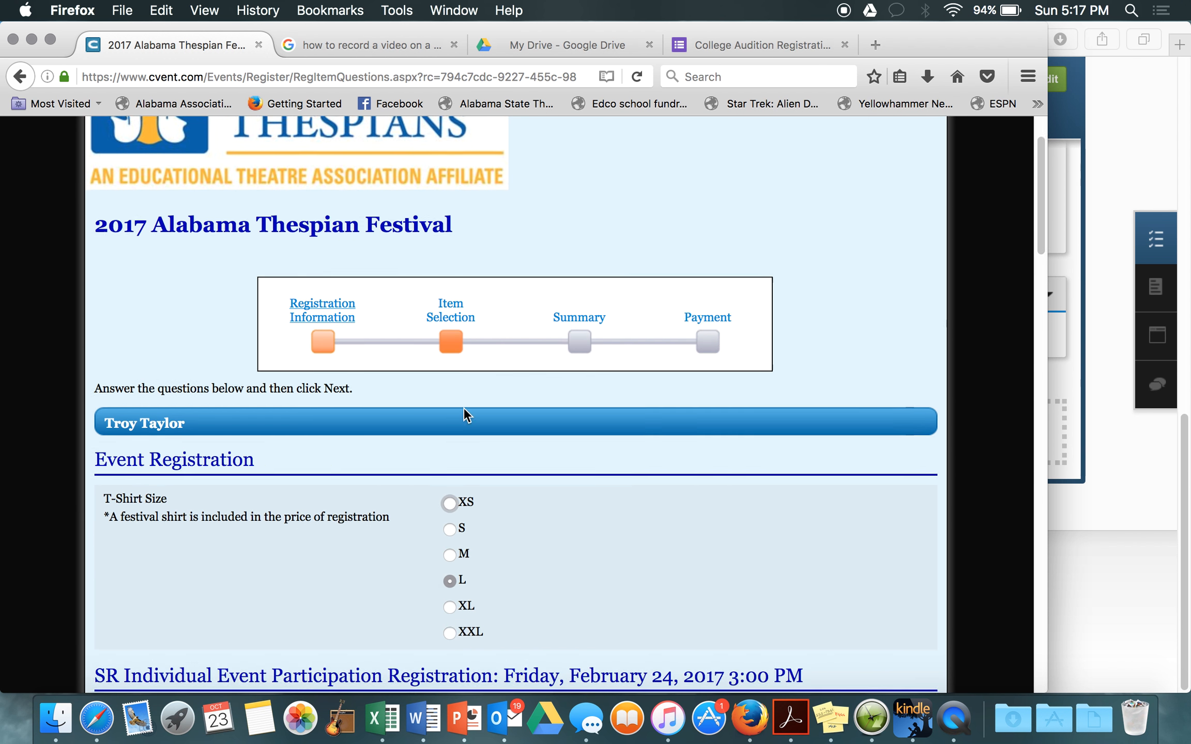
scroll(466, 414, up, 1)
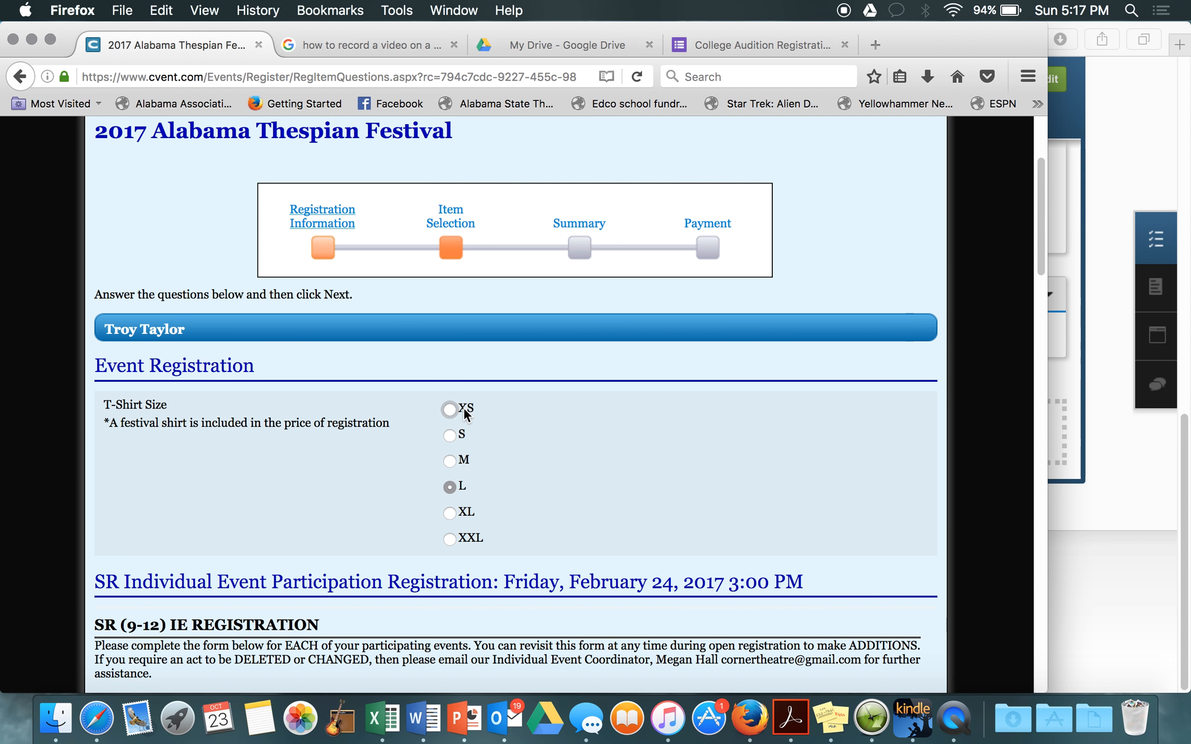
scroll(464, 410, down, 2)
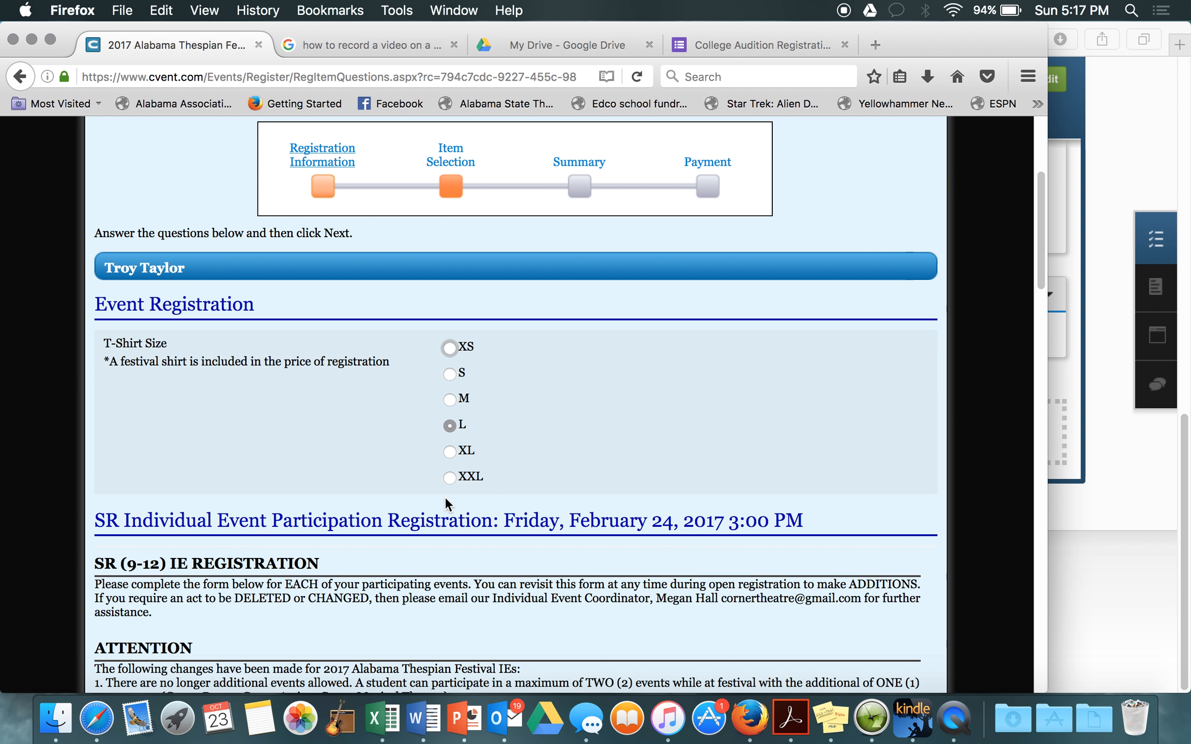
click(449, 426)
Step: Scroll down to the empty School, Troupe Director, Troupe Number and Participant Name fields
scroll(556, 419, down, 6)
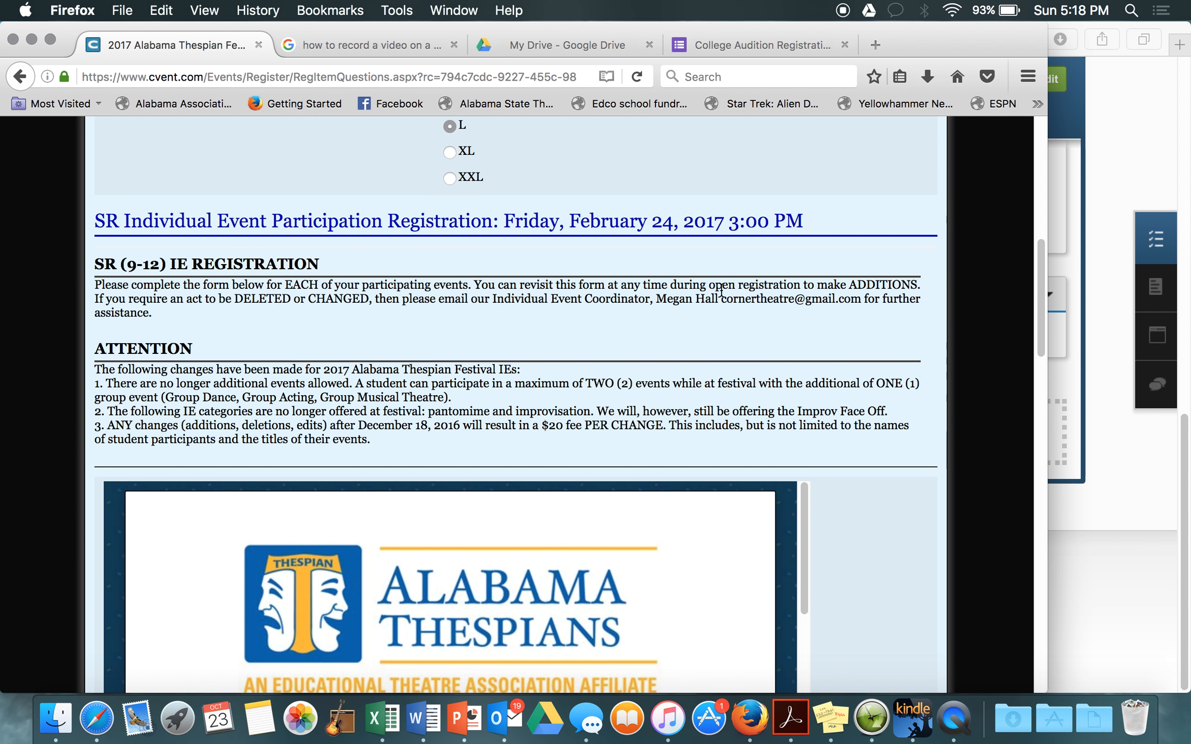
scroll(180, 319, down, 3)
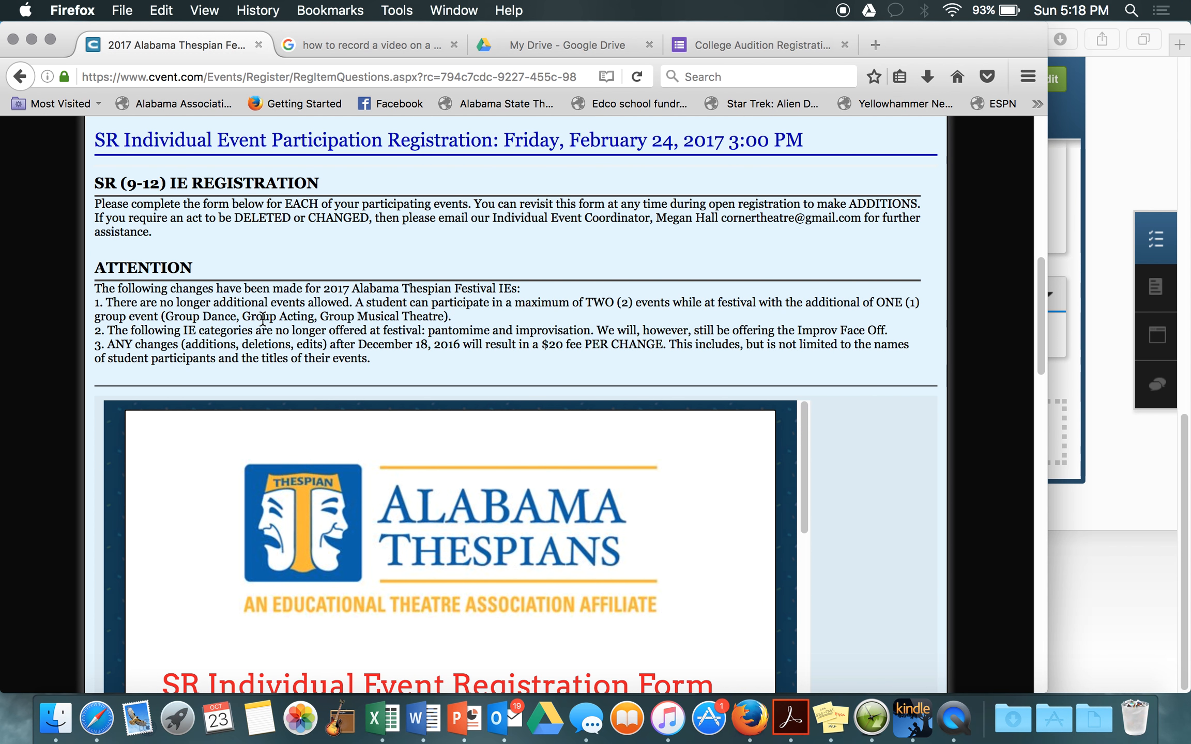
scroll(355, 274, down, 5)
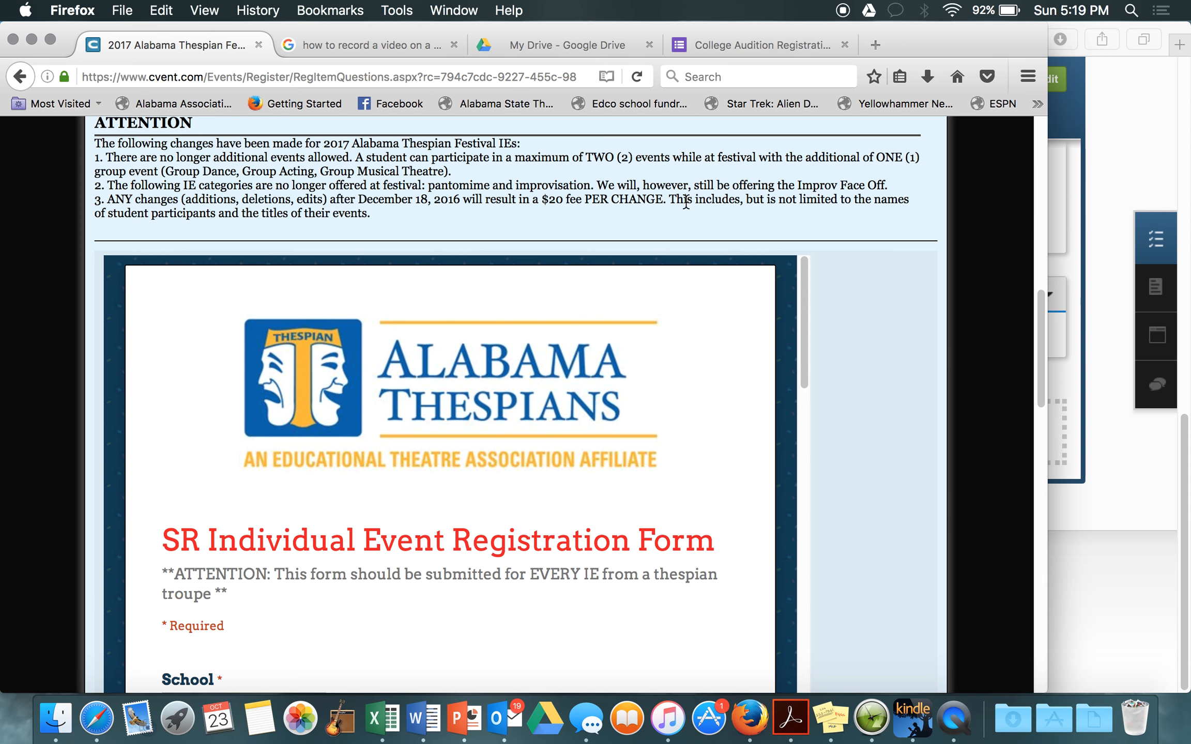
scroll(588, 206, down, 5)
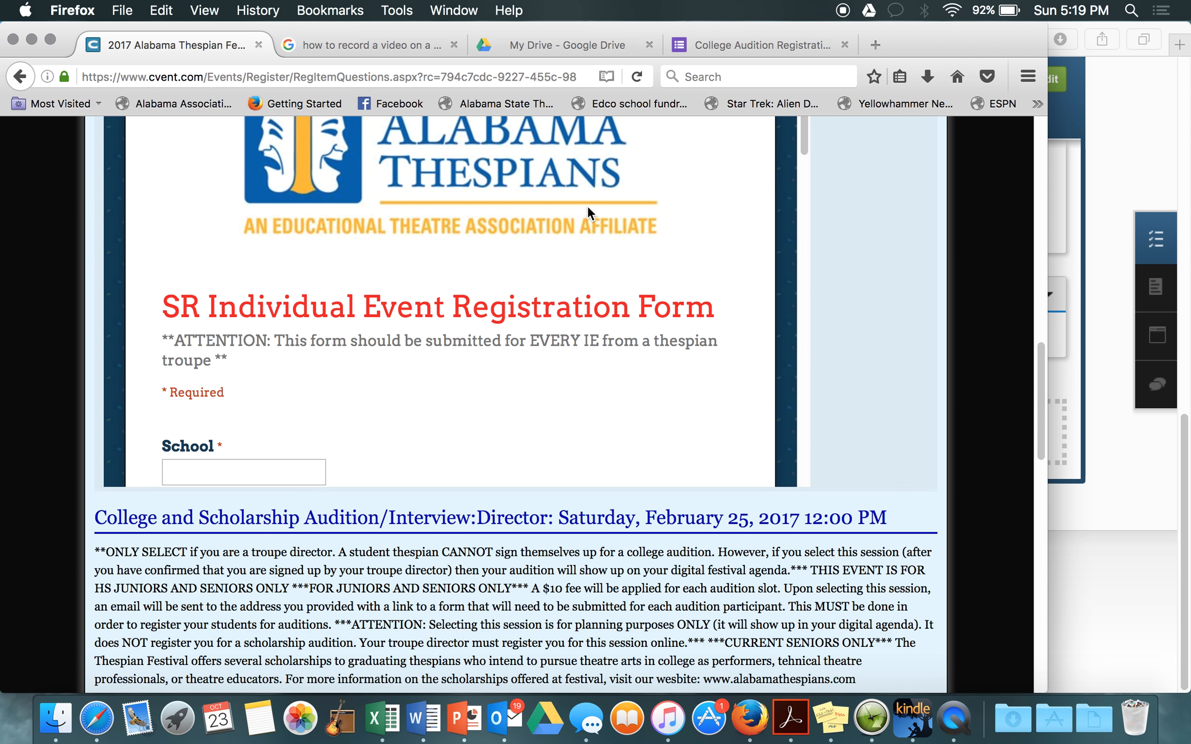
scroll(587, 206, up, 1)
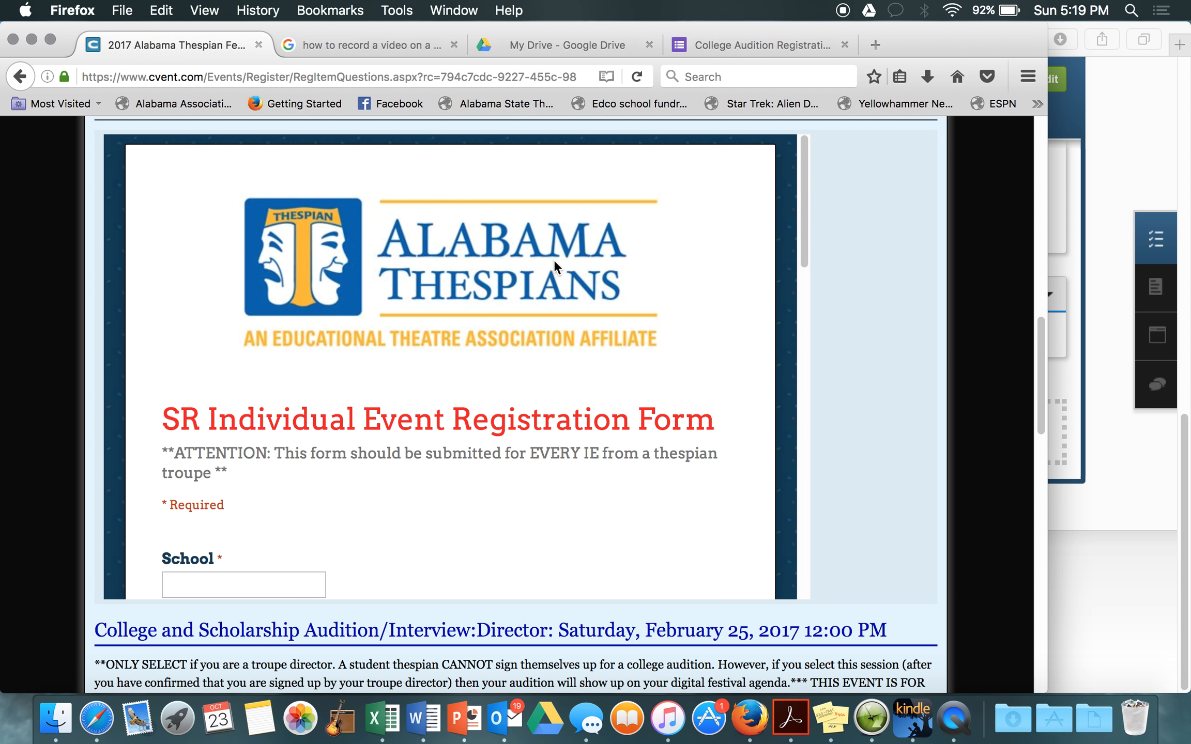
scroll(549, 273, down, 2)
scroll(549, 273, down, 1)
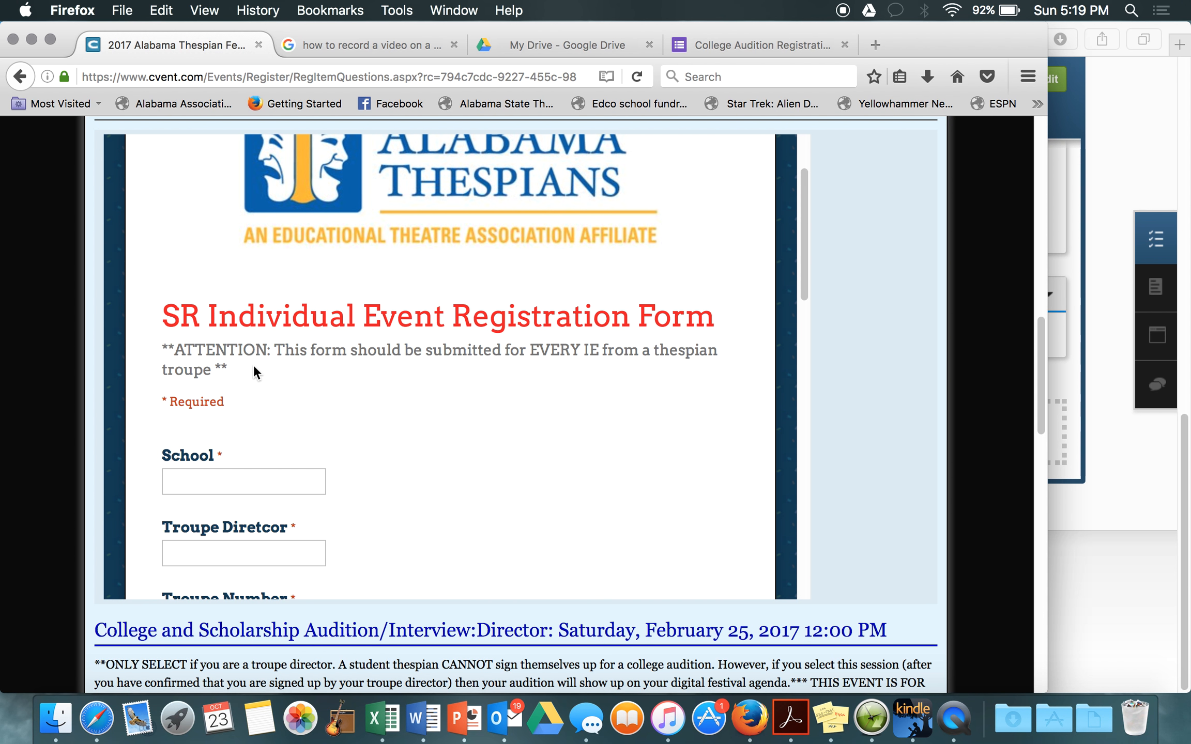
scroll(253, 367, down, 2)
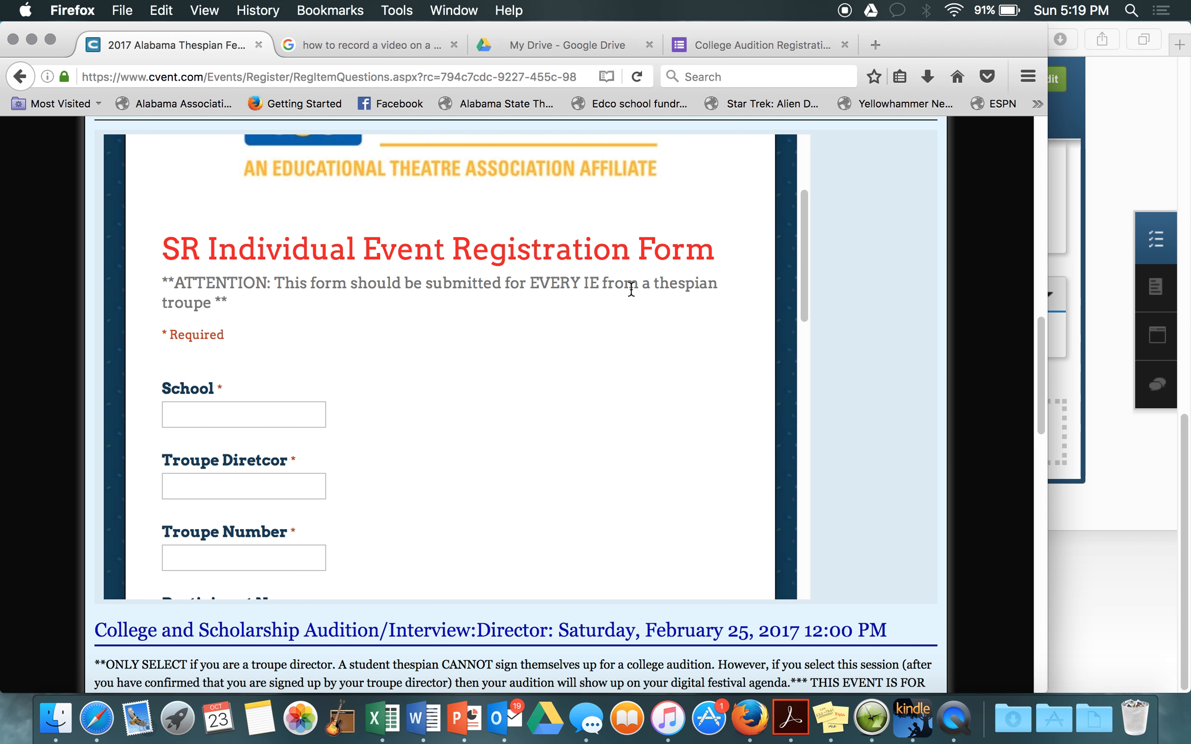
scroll(320, 360, down, 4)
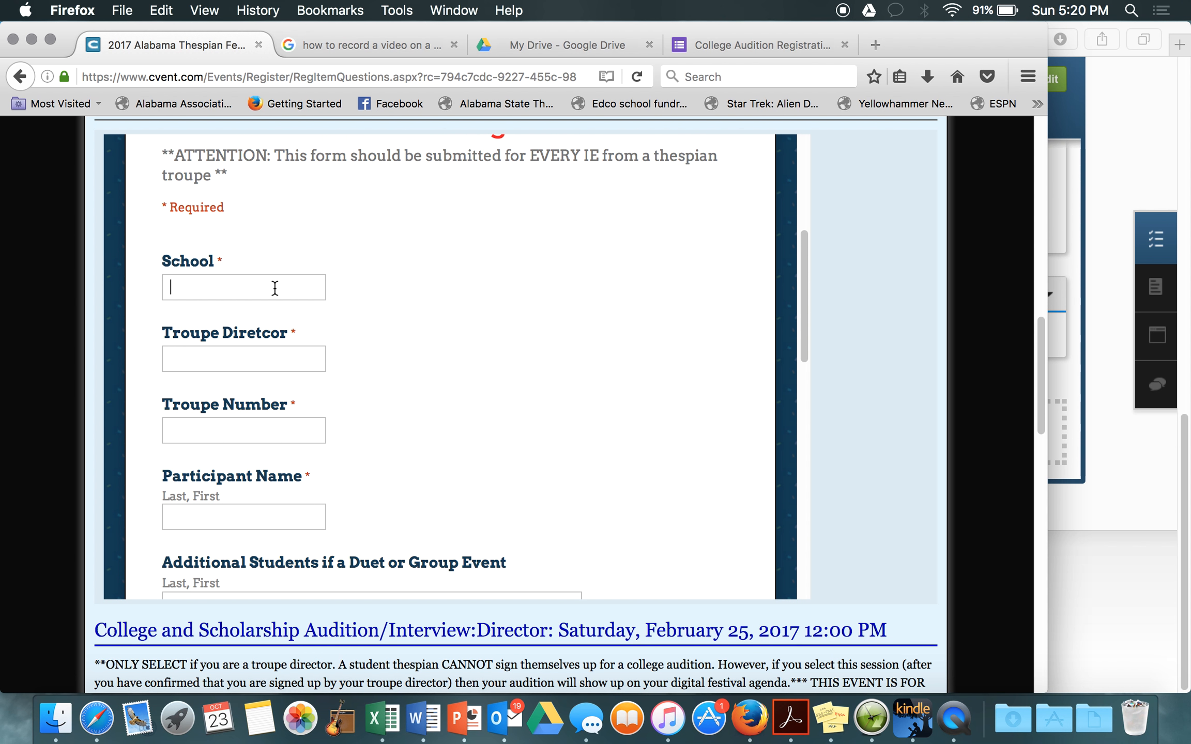
Step: Fill in Hueytown High School, the troupe director's name and the troupe number from autocomplete suggestions
text(Hueyt)
key(Down)
key(Tab)
text(Tro)
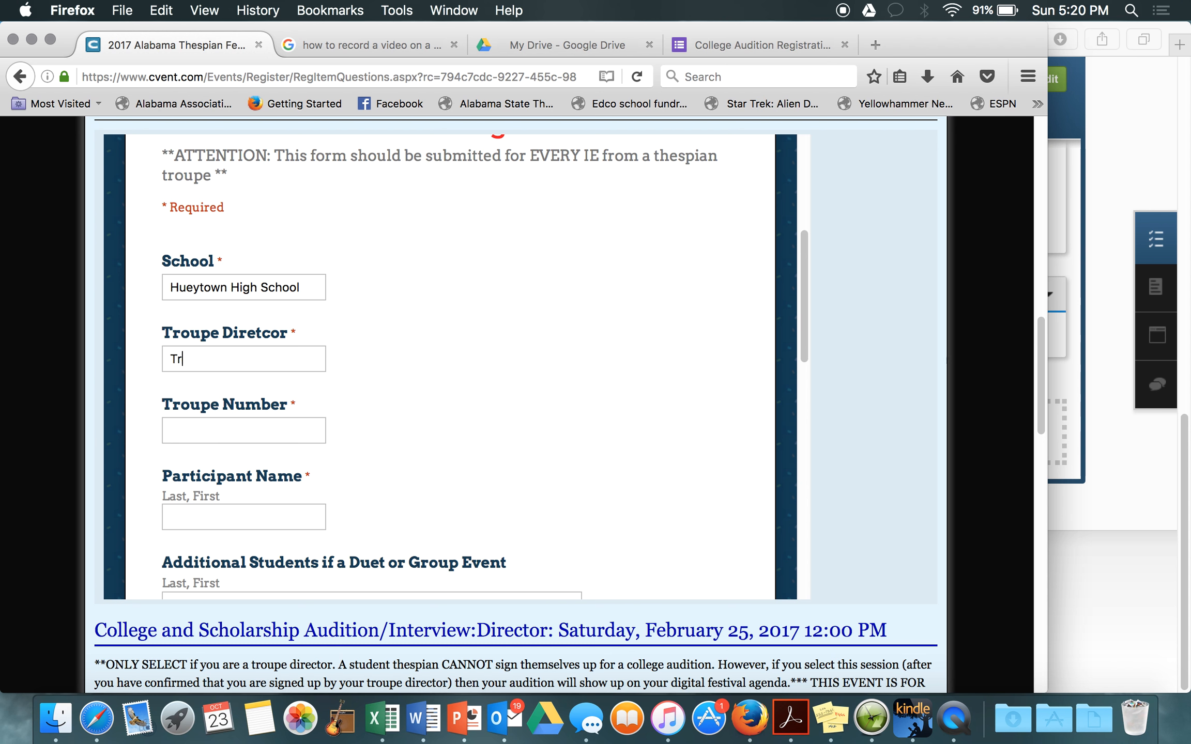
key(BackSpace)
key(BackSpace)
key(Tab)
text(75)
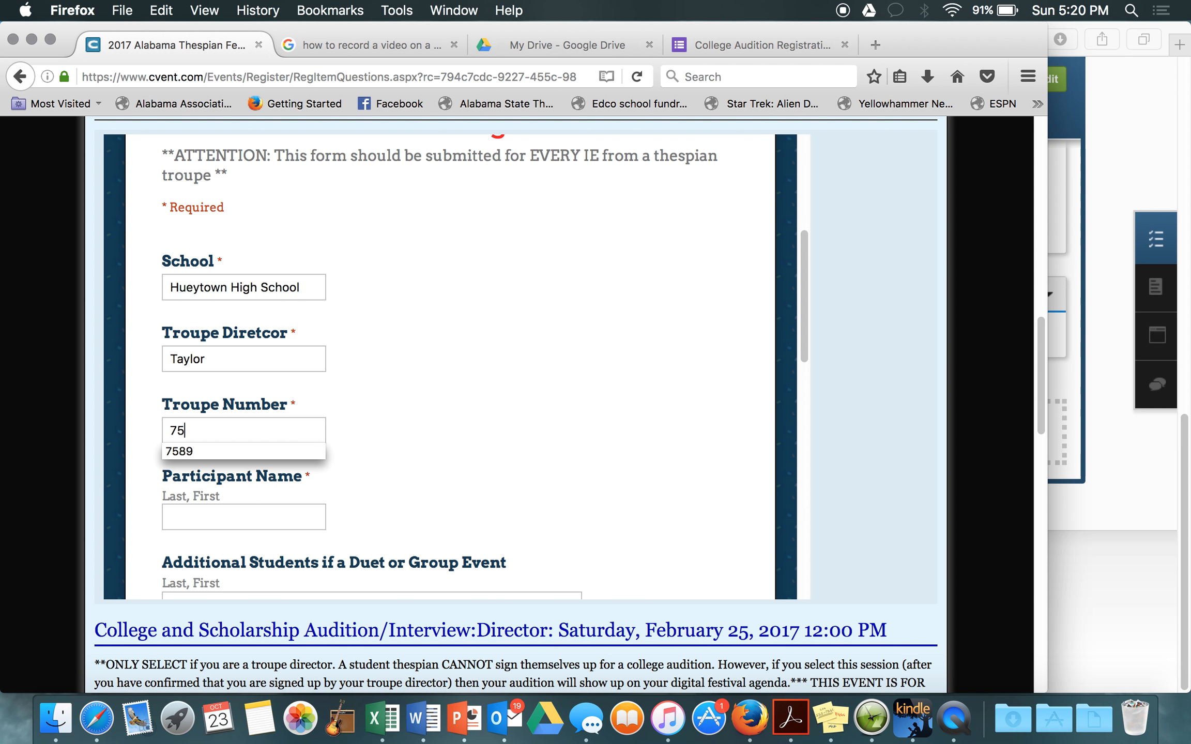
key(Down)
key(Tab)
Step: Enter the participant's name from autocomplete and show the Event Category choices
text(Be)
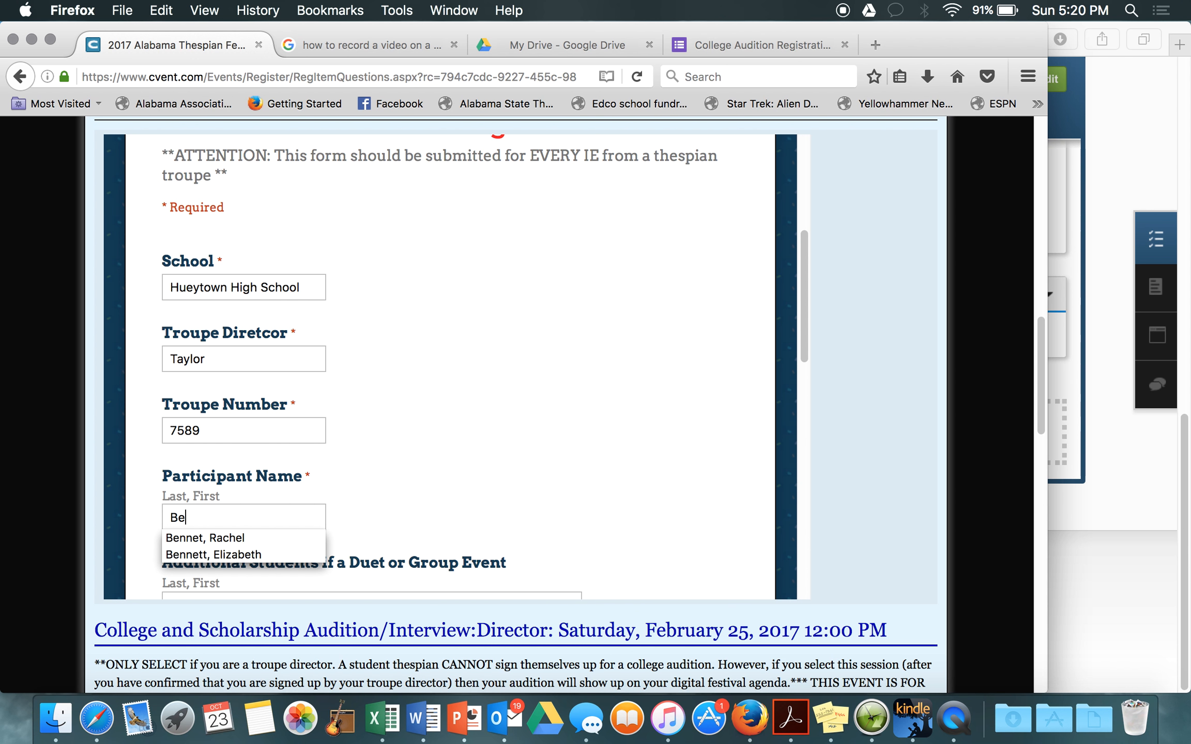
key(Down)
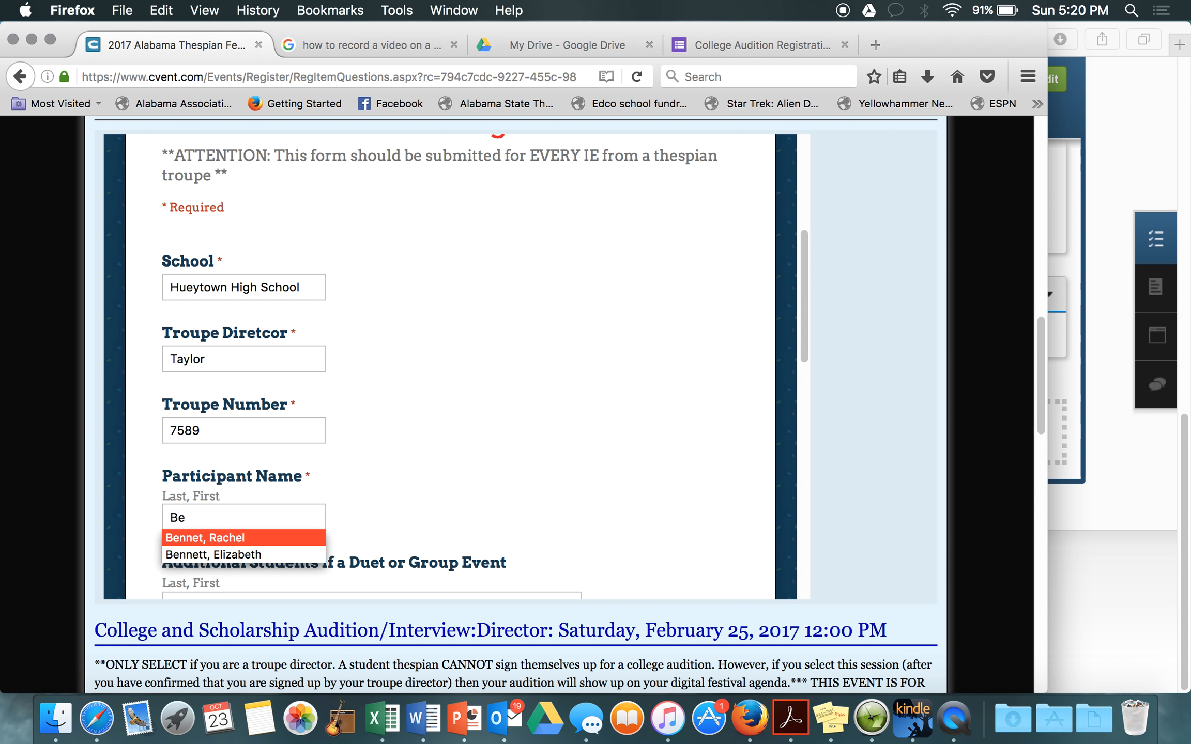
key(Tab)
scroll(390, 419, down, 3)
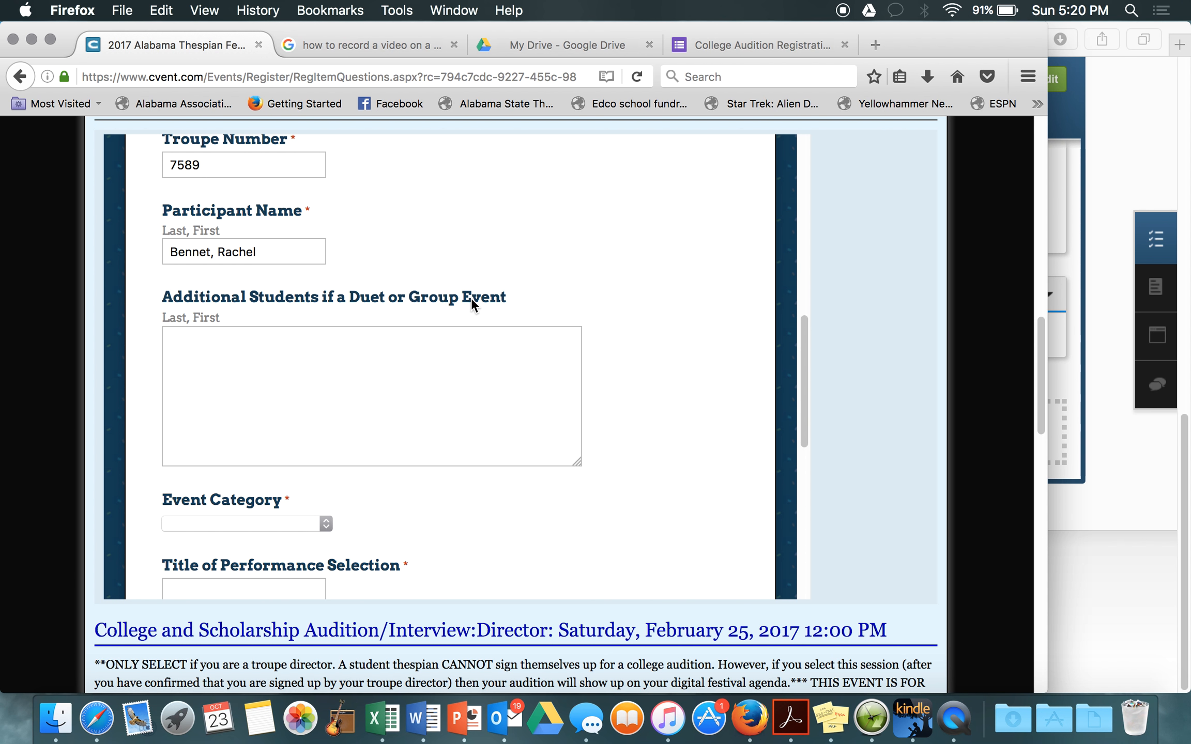
click(287, 523)
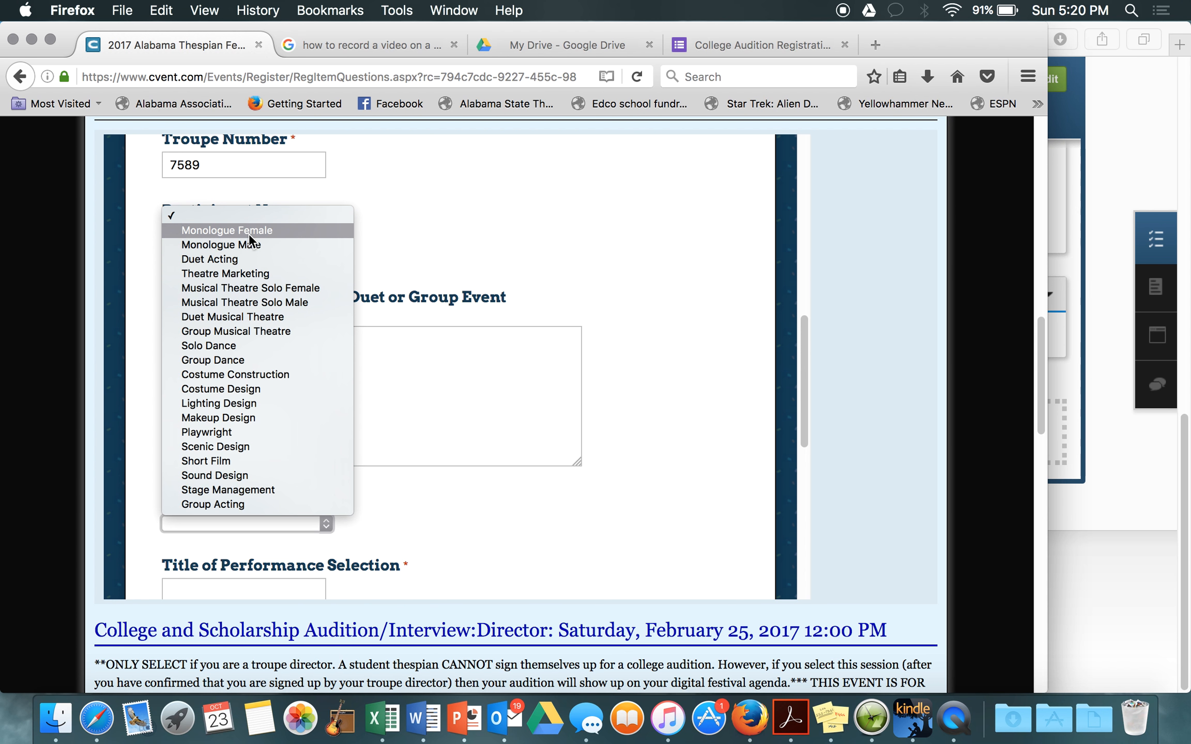
Step: Select Monologue Female and enter 'na' for the title and playwright/composer/lyricist
click(249, 231)
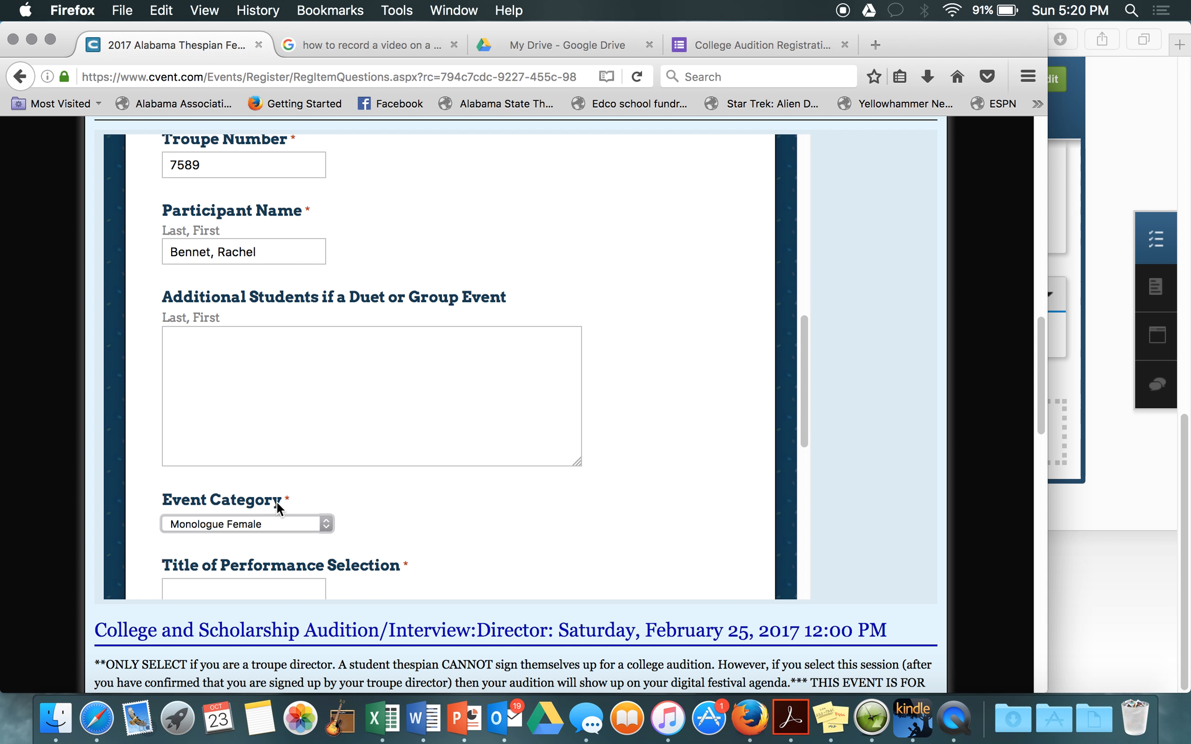
scroll(277, 504, down, 5)
click(208, 394)
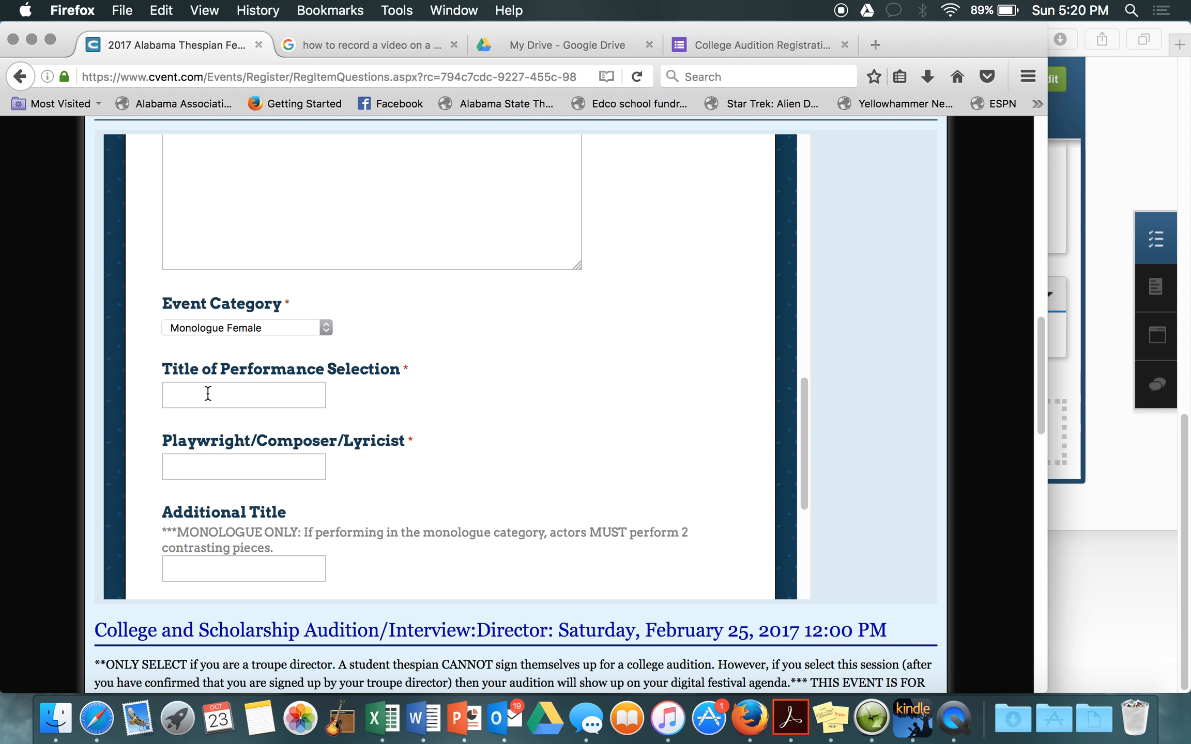
text(na)
key(Tab)
text(na)
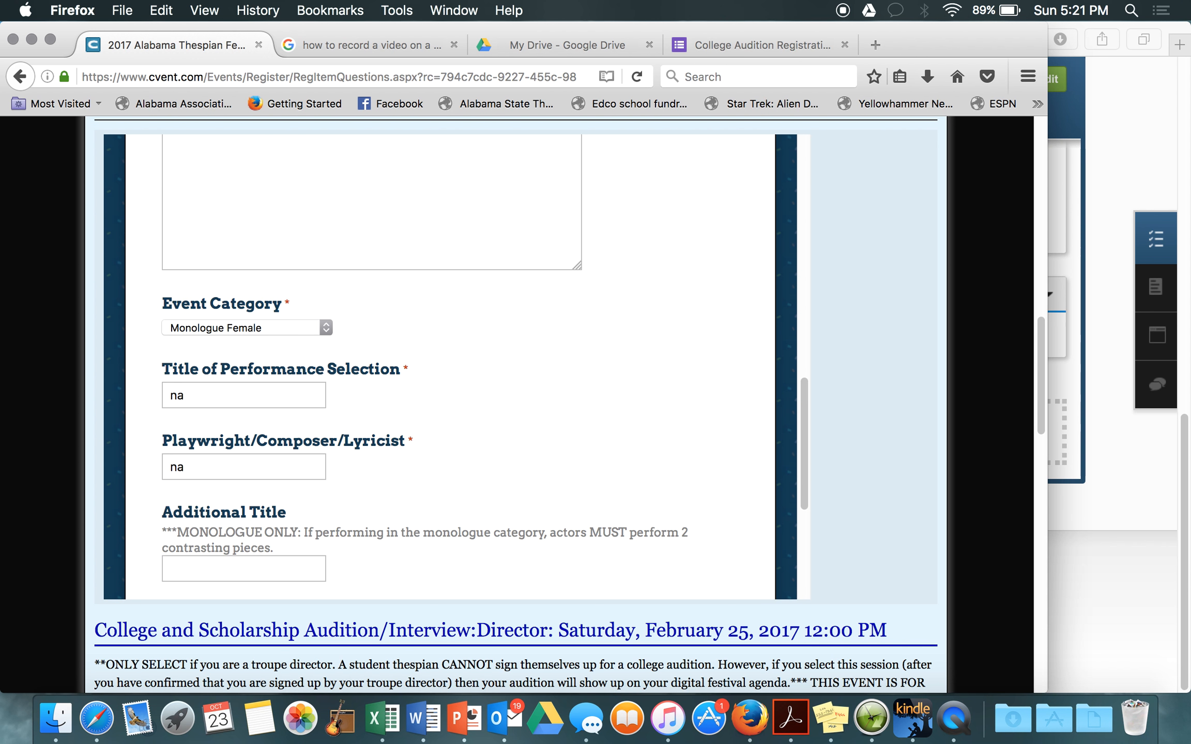
Step: Enter 'na' for Additional Title and the second playwright/composer/lyricist, then submit the form
scroll(317, 348, down, 5)
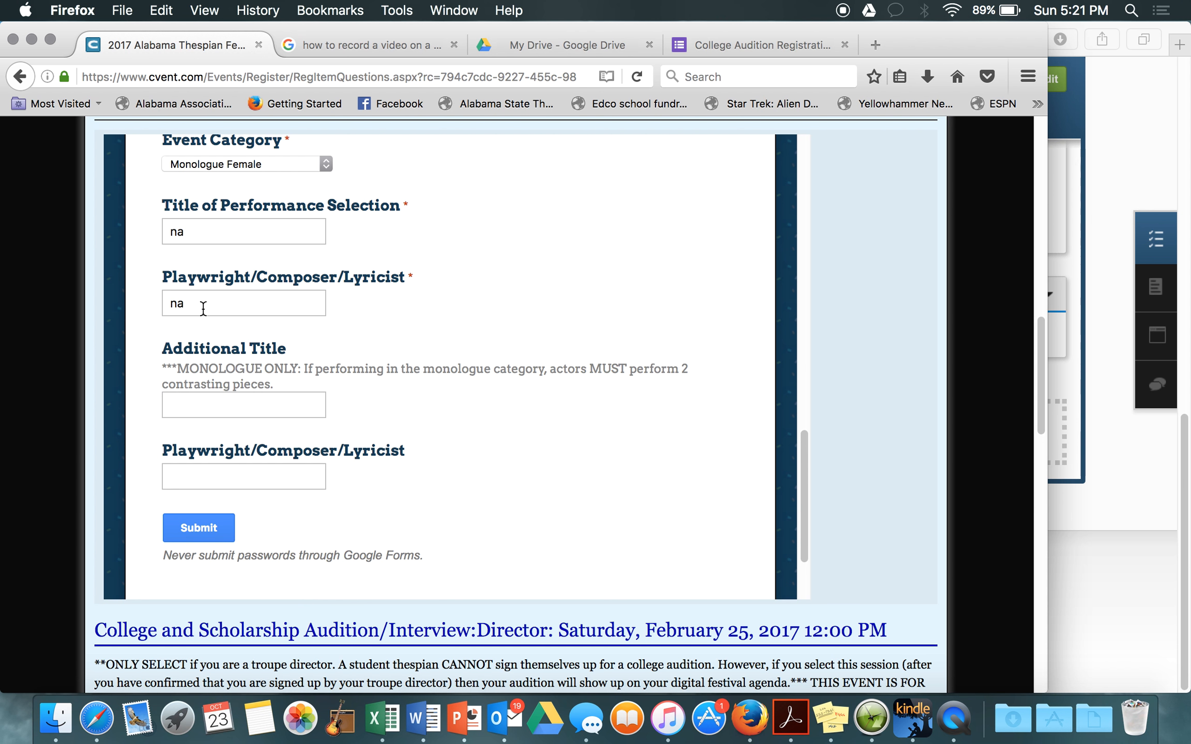
key(Tab)
text(na)
key(Tab)
text(na)
click(191, 530)
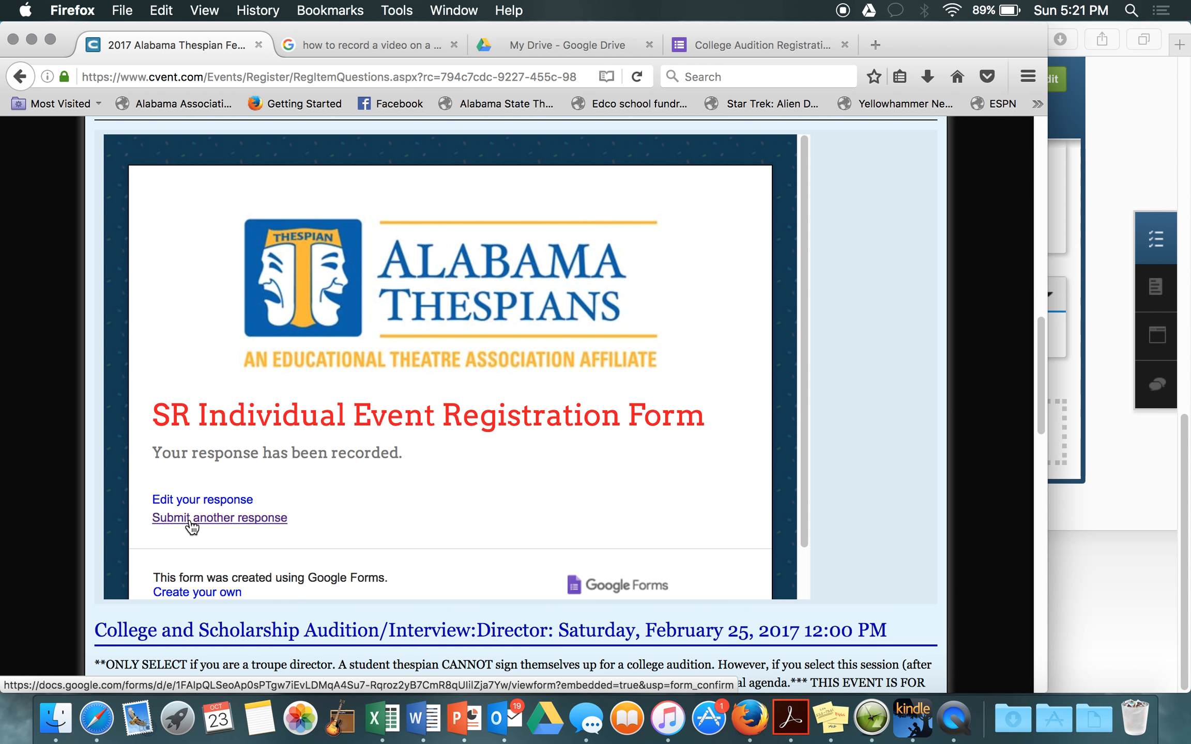
scroll(190, 523, down, 2)
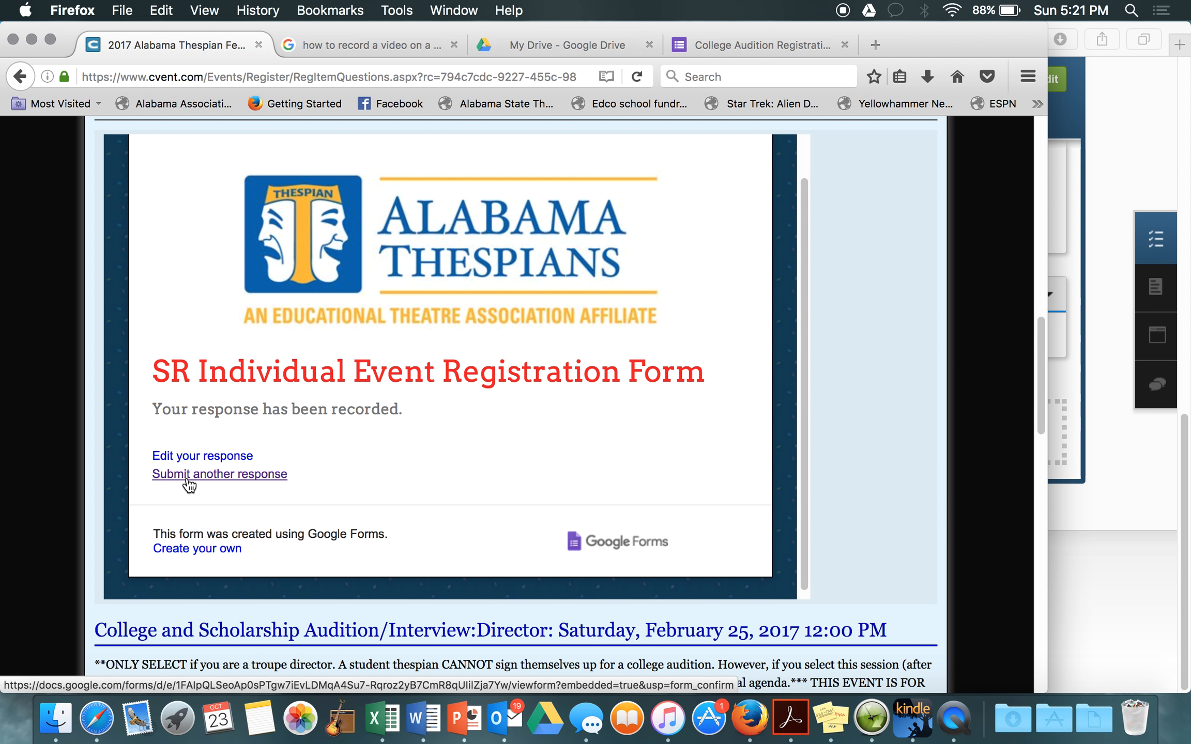
click(175, 457)
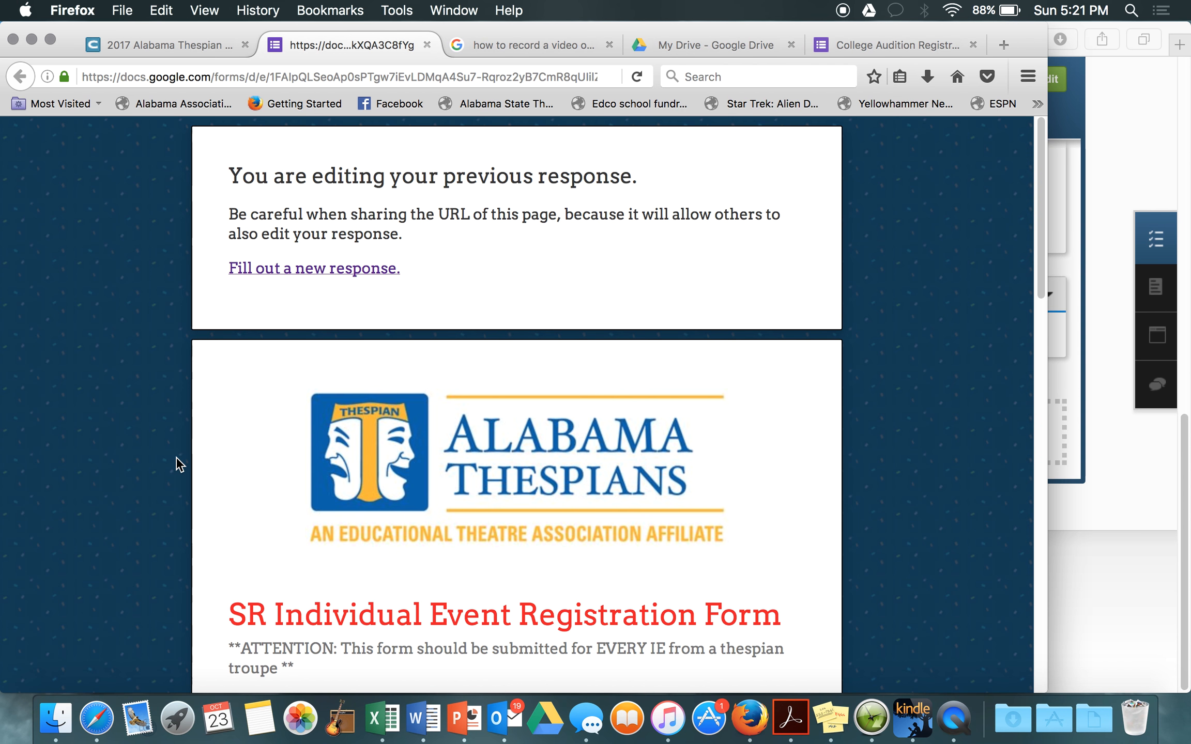
scroll(389, 426, down, 5)
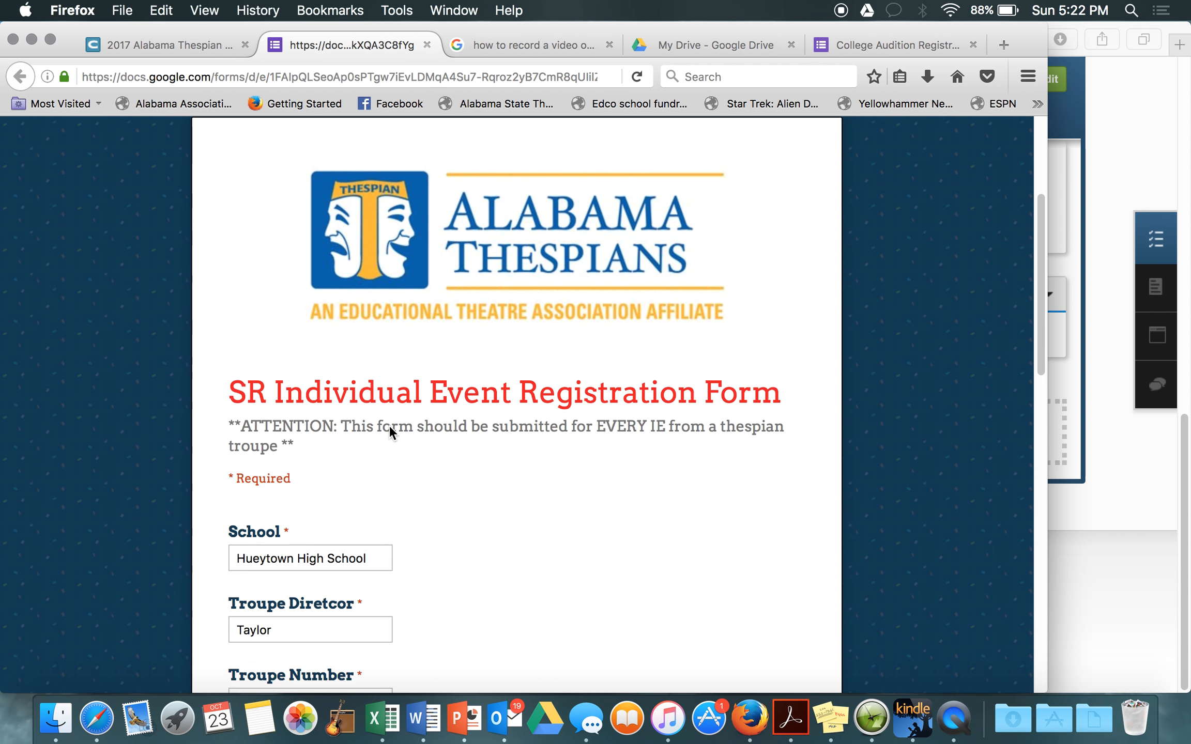
scroll(388, 425, down, 12)
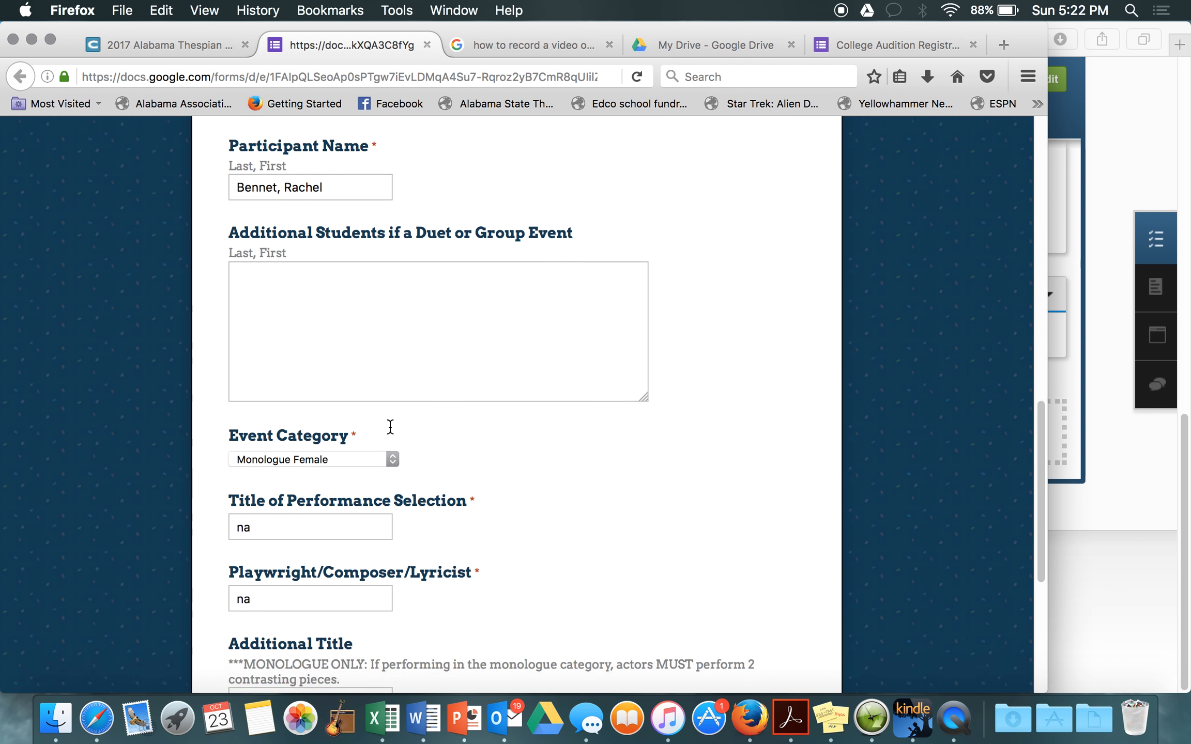
scroll(390, 427, down, 5)
scroll(390, 427, up, 20)
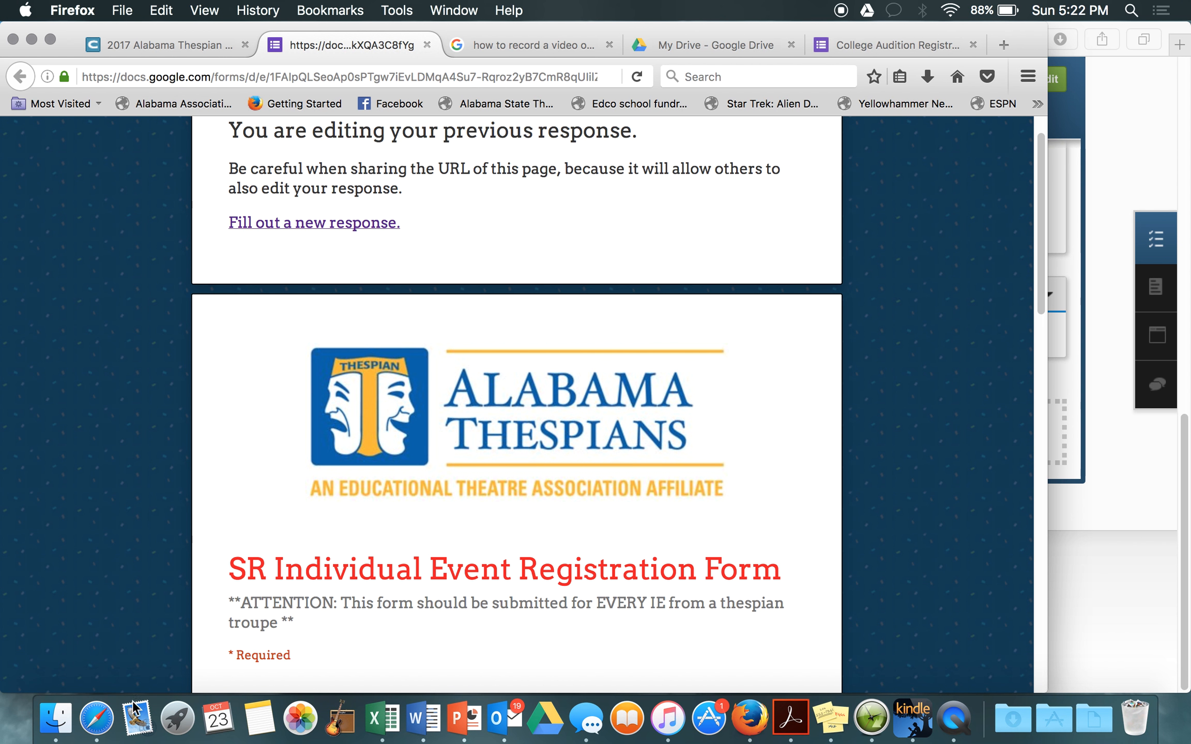
scroll(312, 404, up, 2)
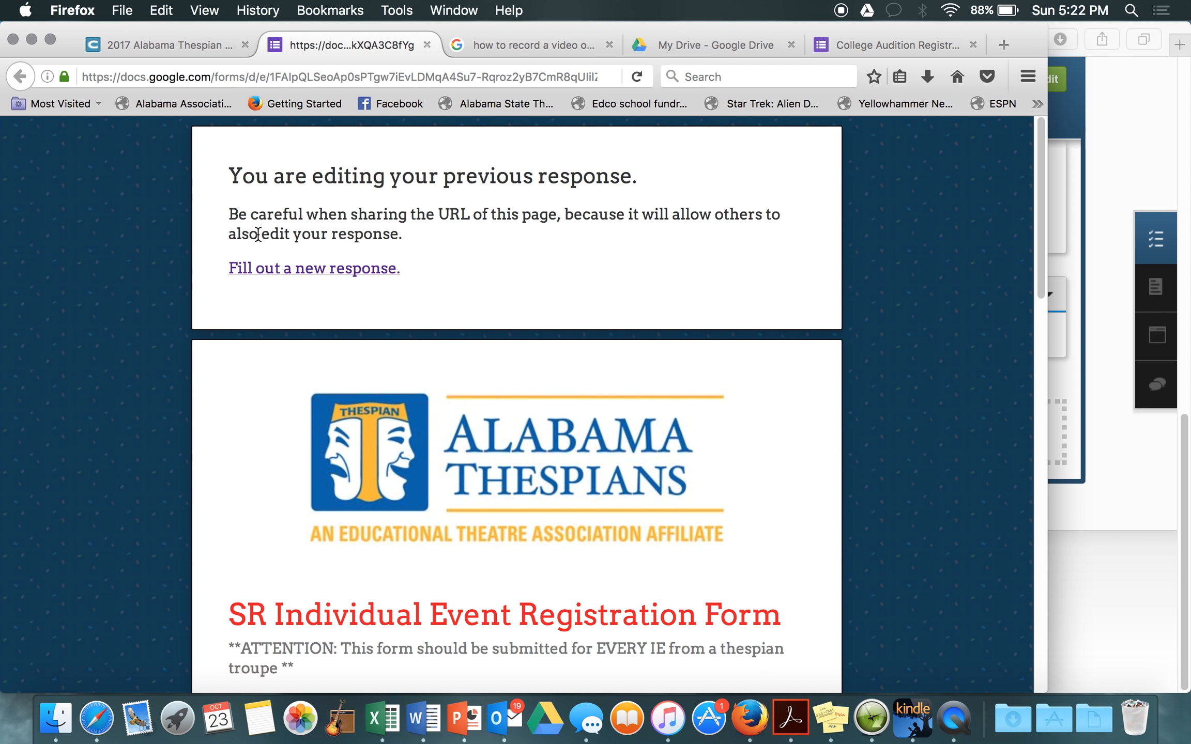
click(428, 44)
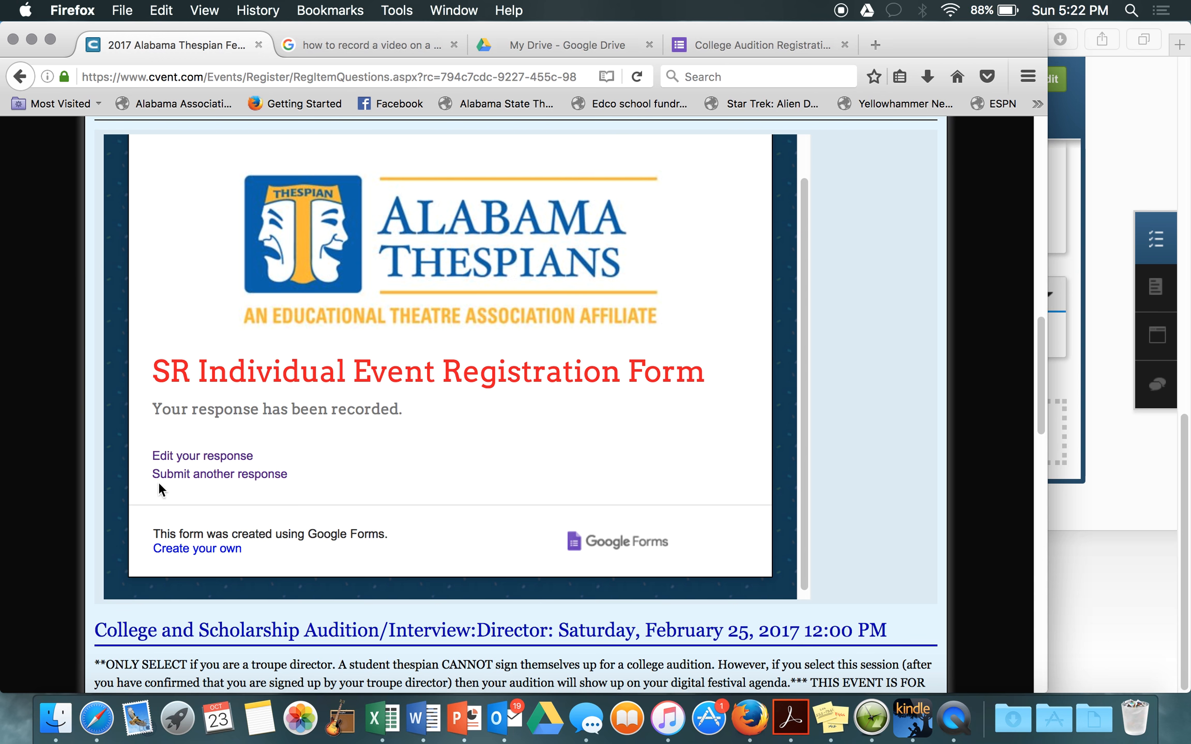
scroll(418, 500, down, 1)
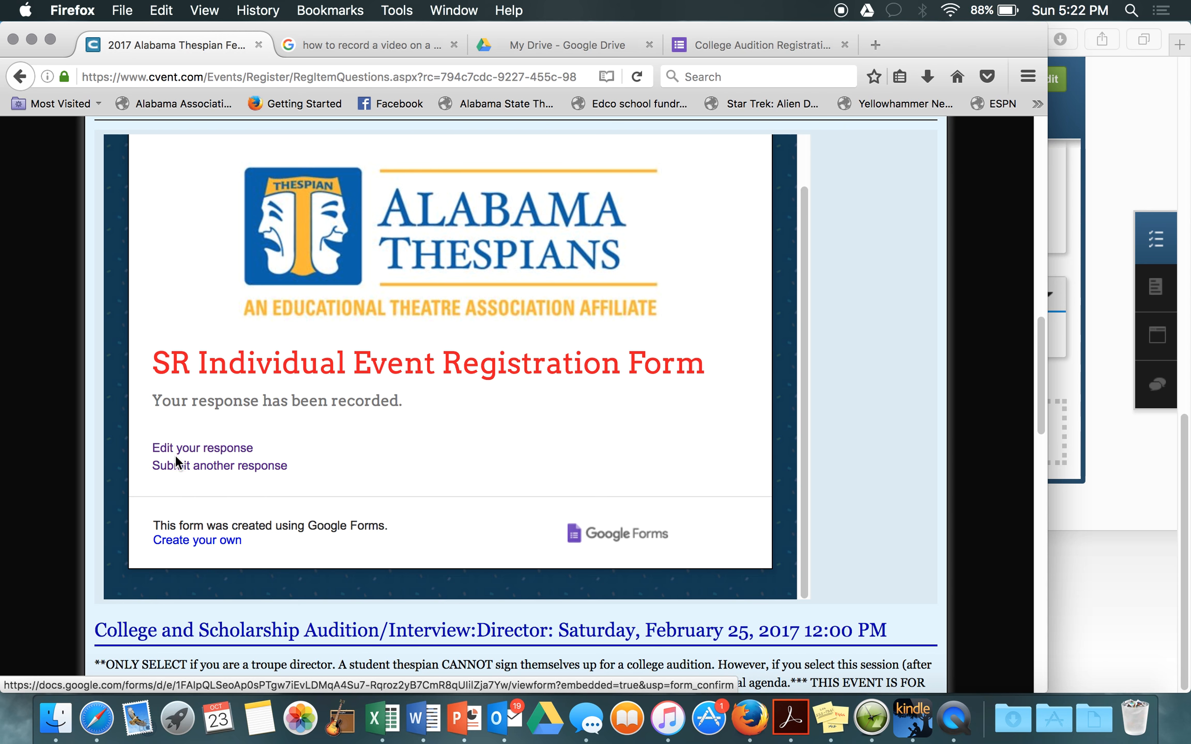
scroll(863, 494, down, 10)
scroll(864, 494, down, 3)
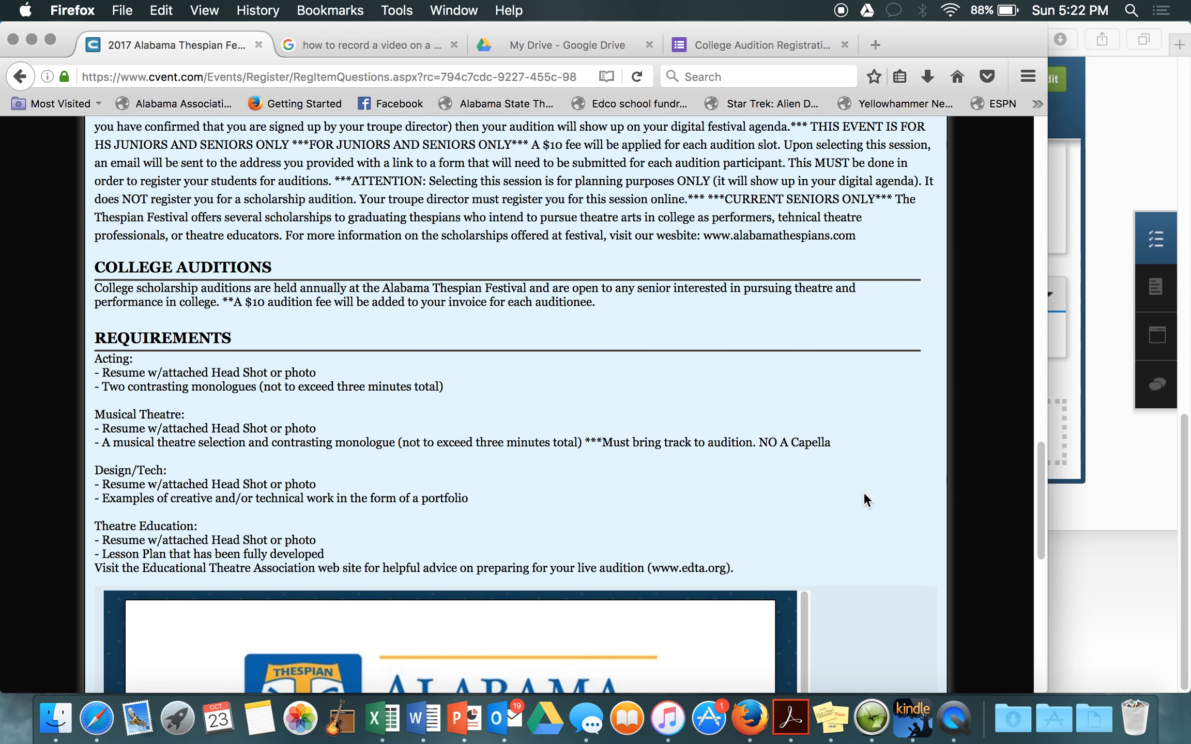
scroll(865, 493, up, 2)
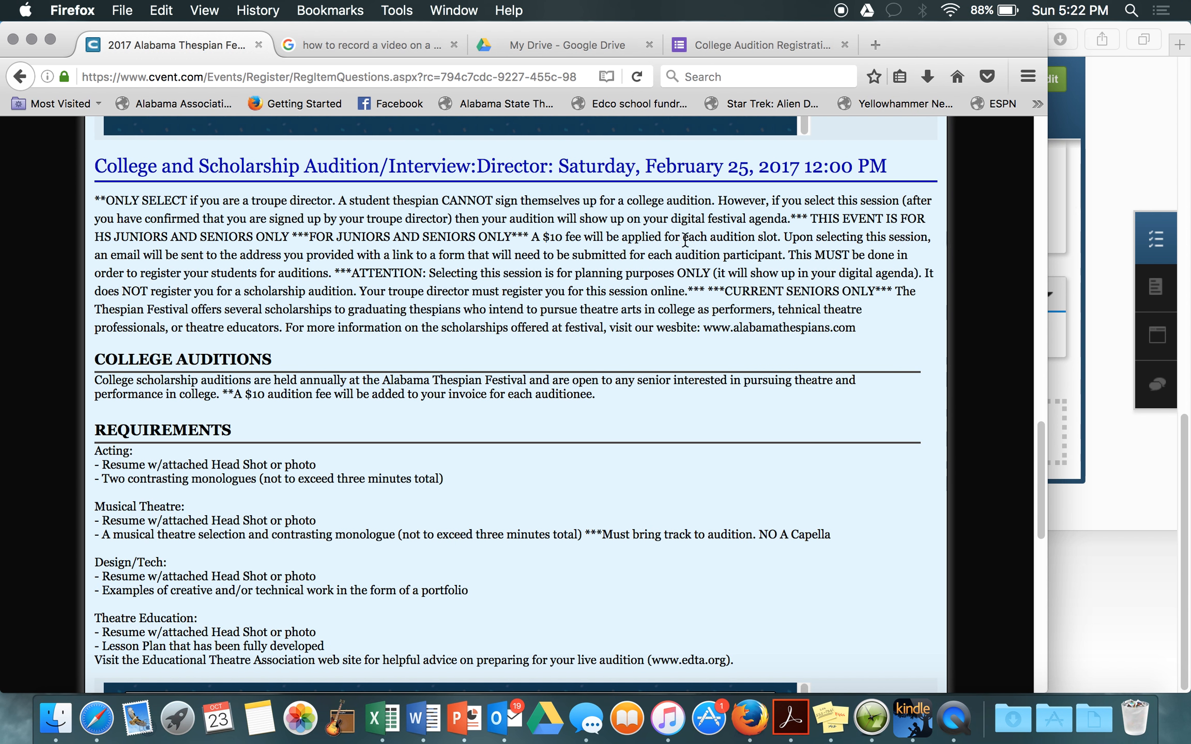
scroll(741, 243, down, 3)
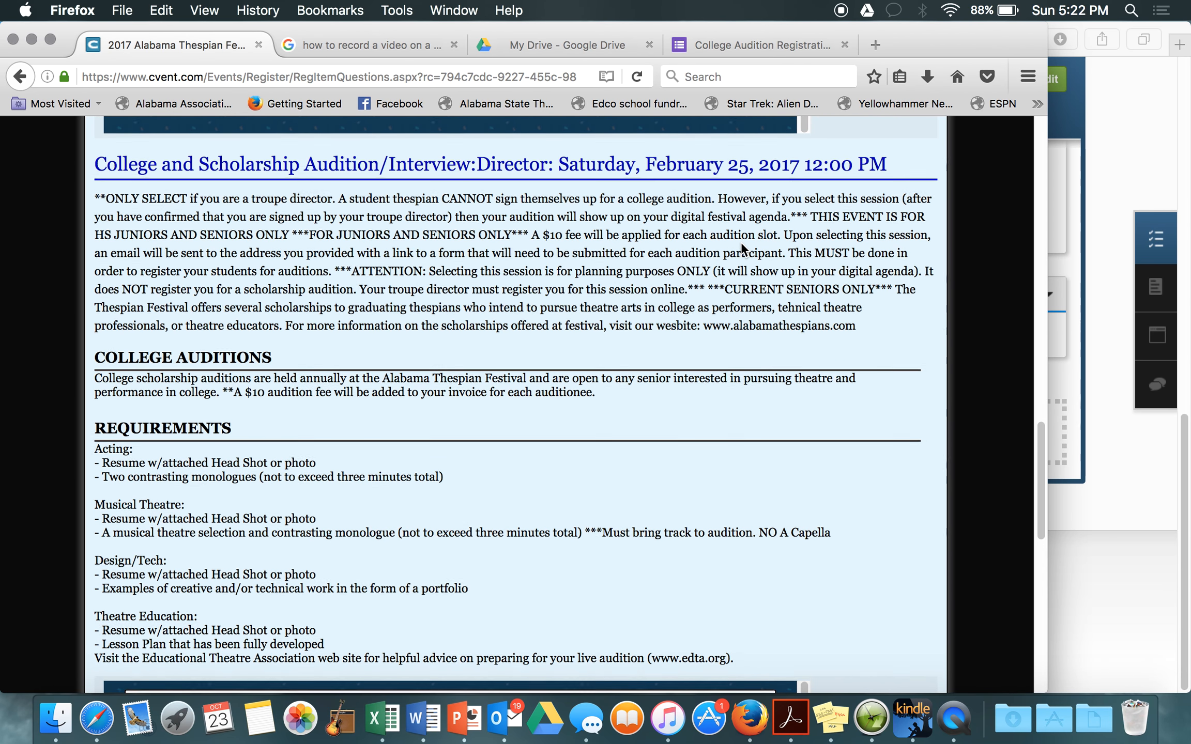
scroll(741, 243, down, 3)
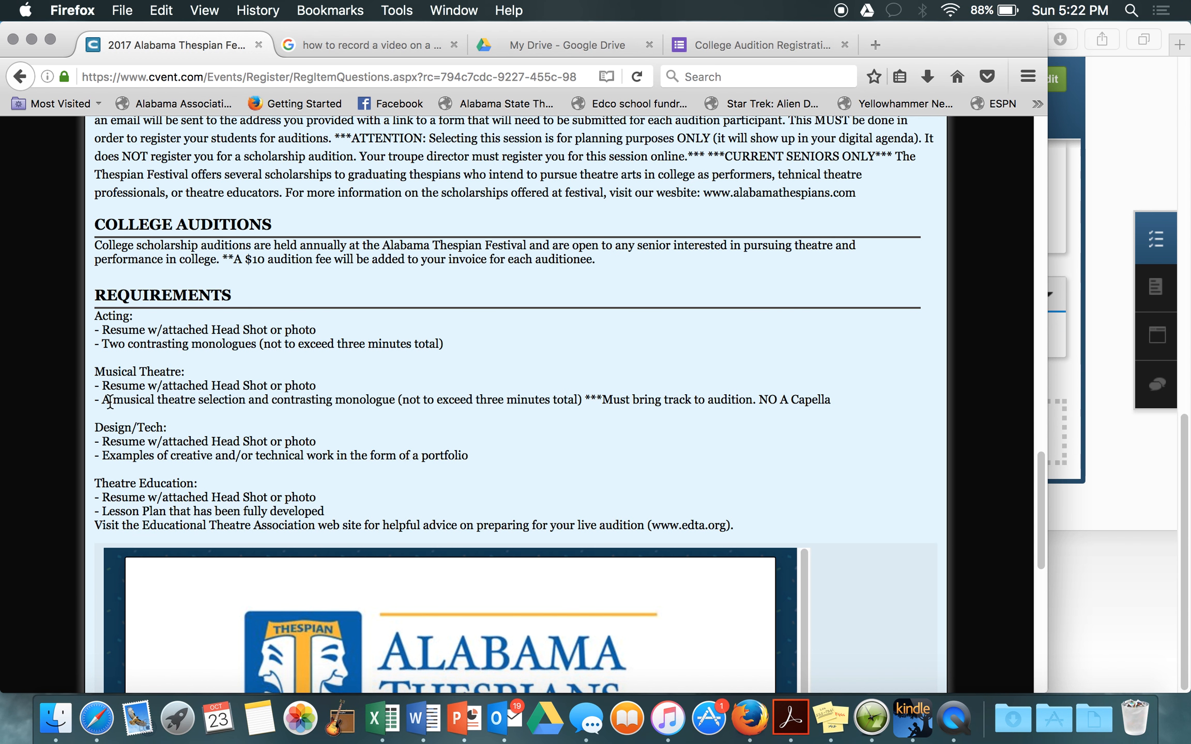
scroll(630, 453, down, 3)
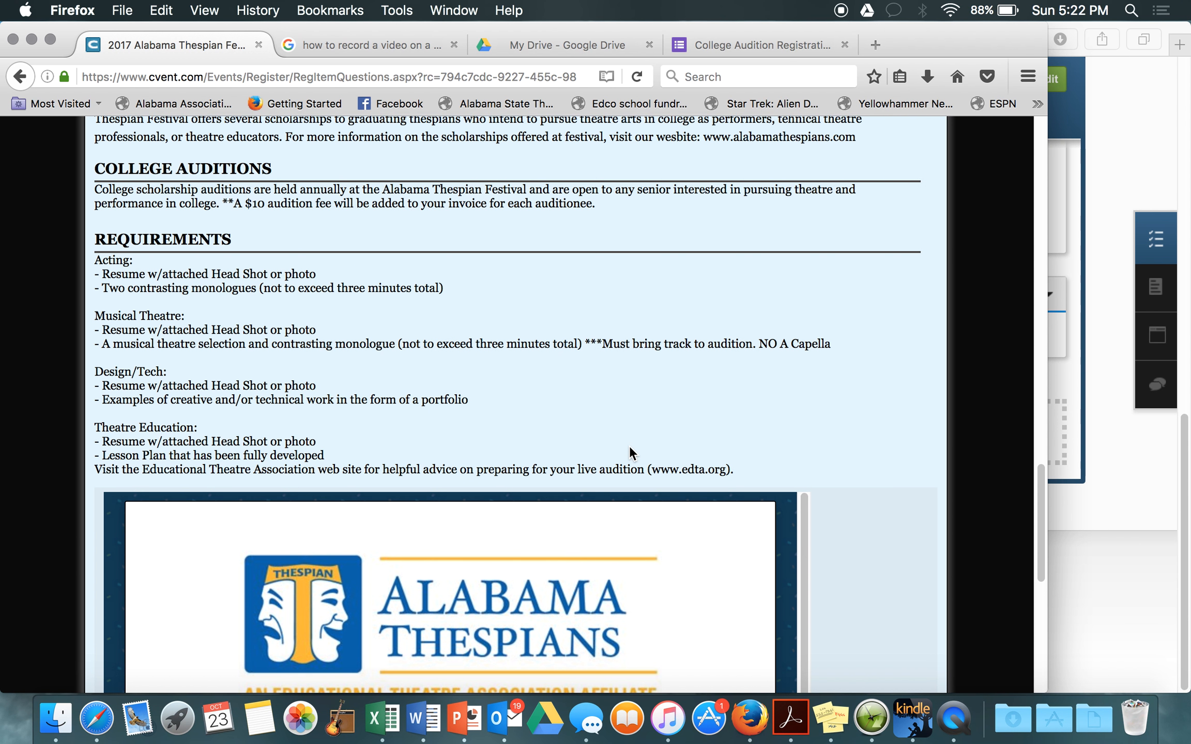
scroll(629, 452, down, 1)
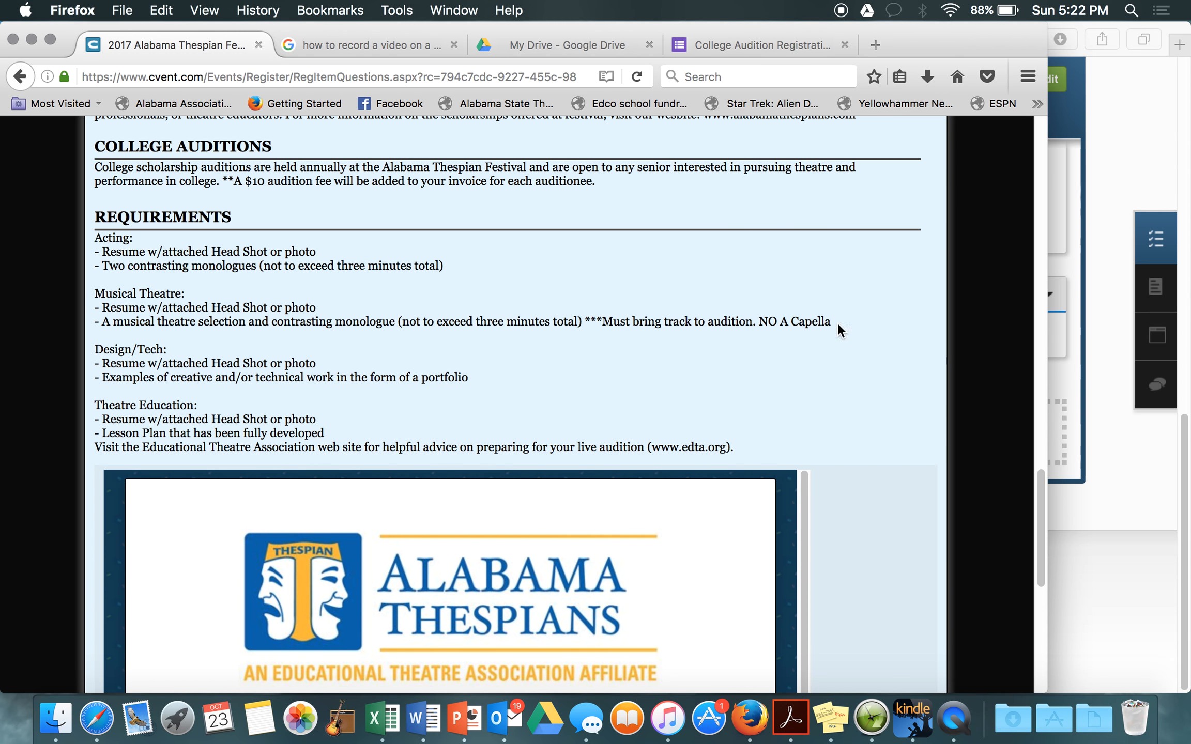
scroll(859, 454, down, 5)
scroll(859, 454, down, 5)
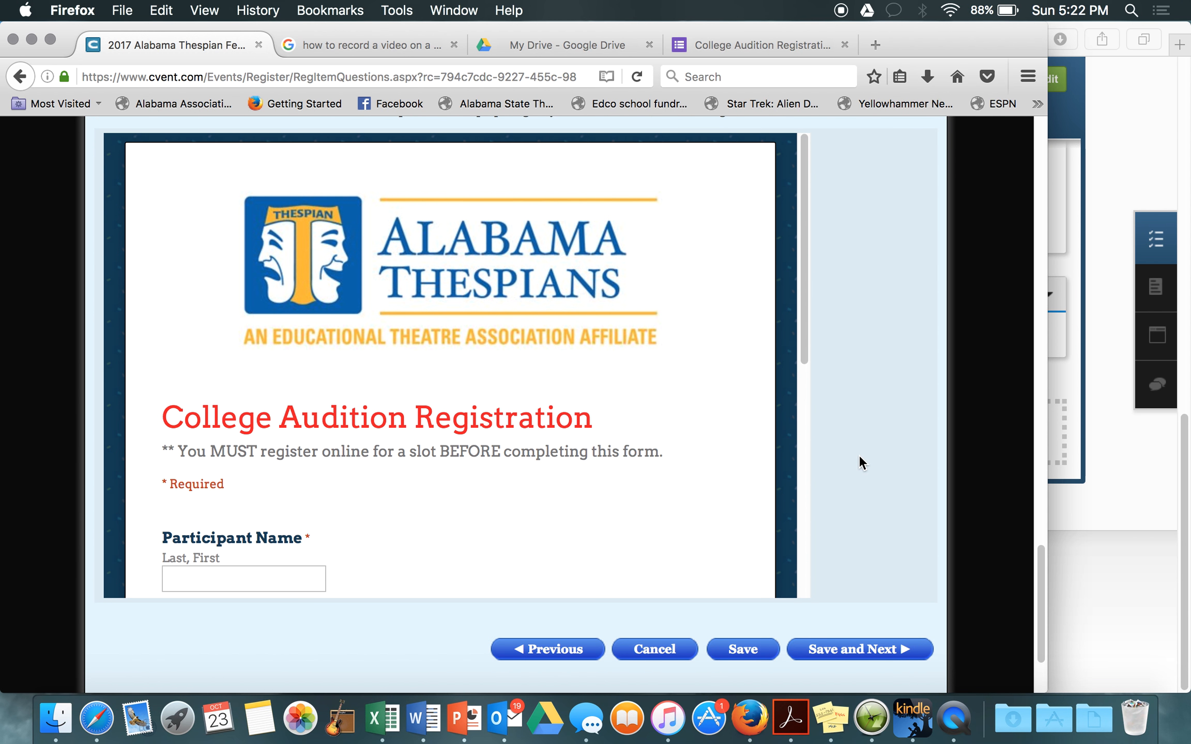
Step: Leave the College Audition Registration form empty and save the questions page
scroll(548, 414, down, 5)
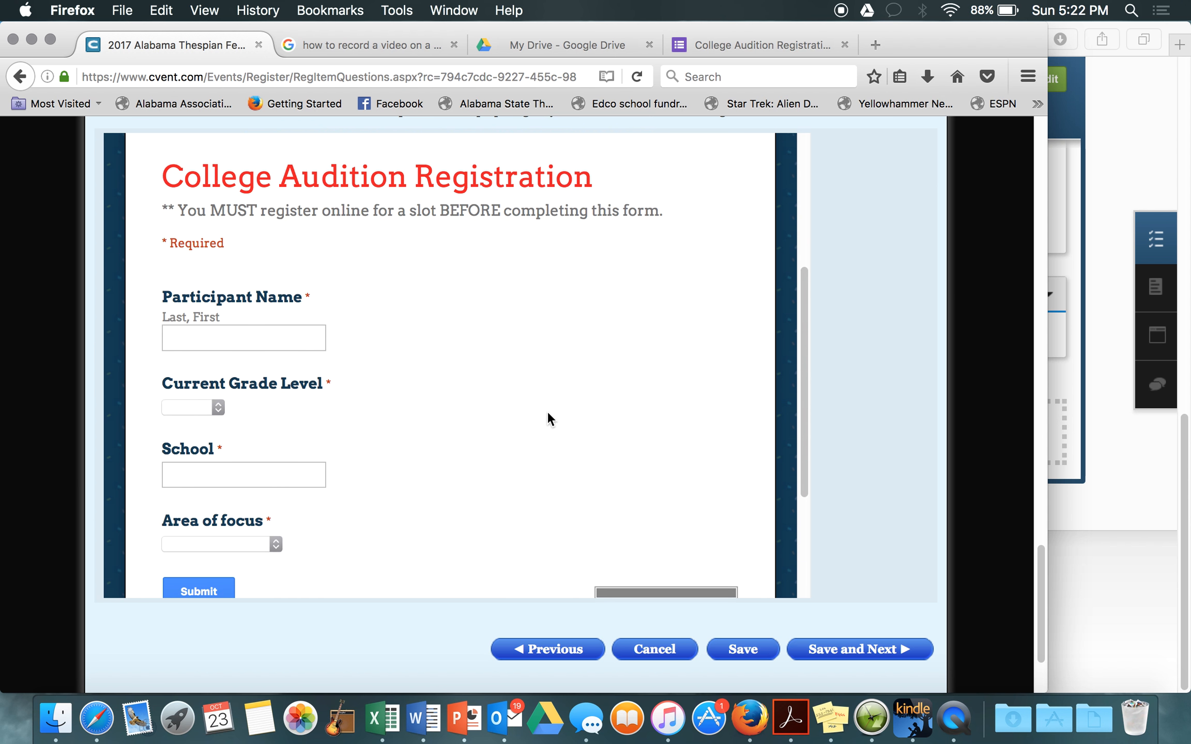
scroll(547, 411, up, 2)
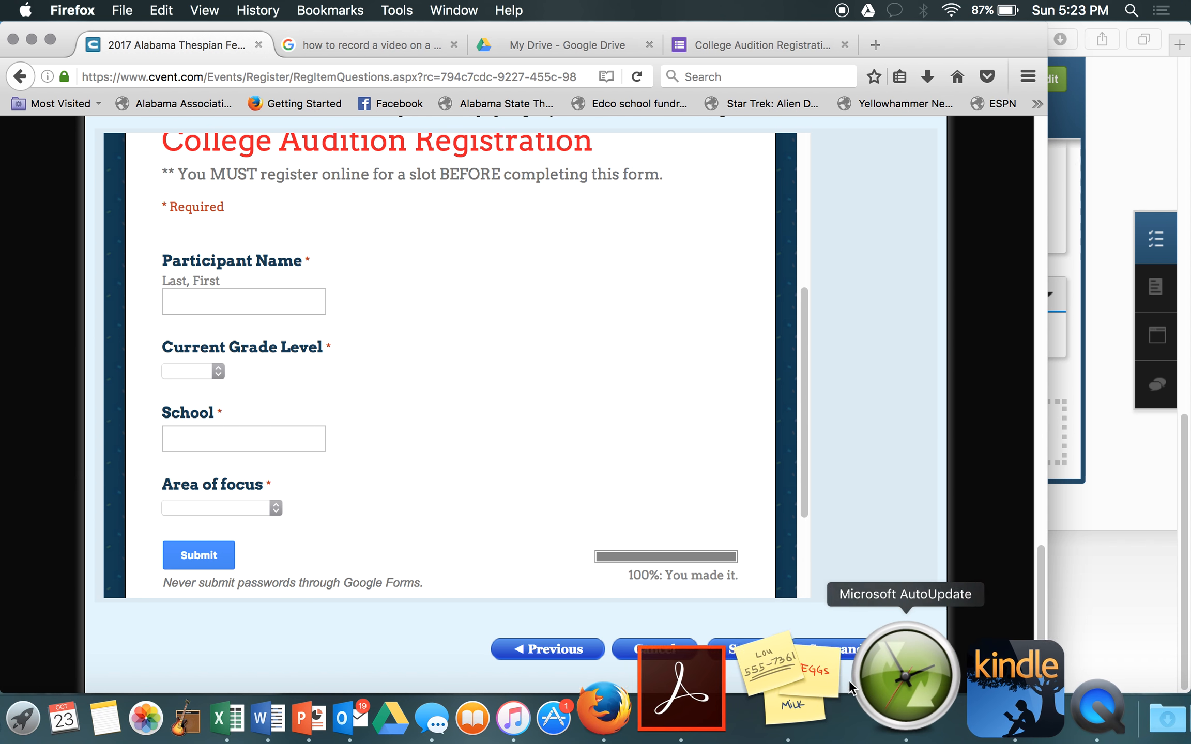
click(881, 652)
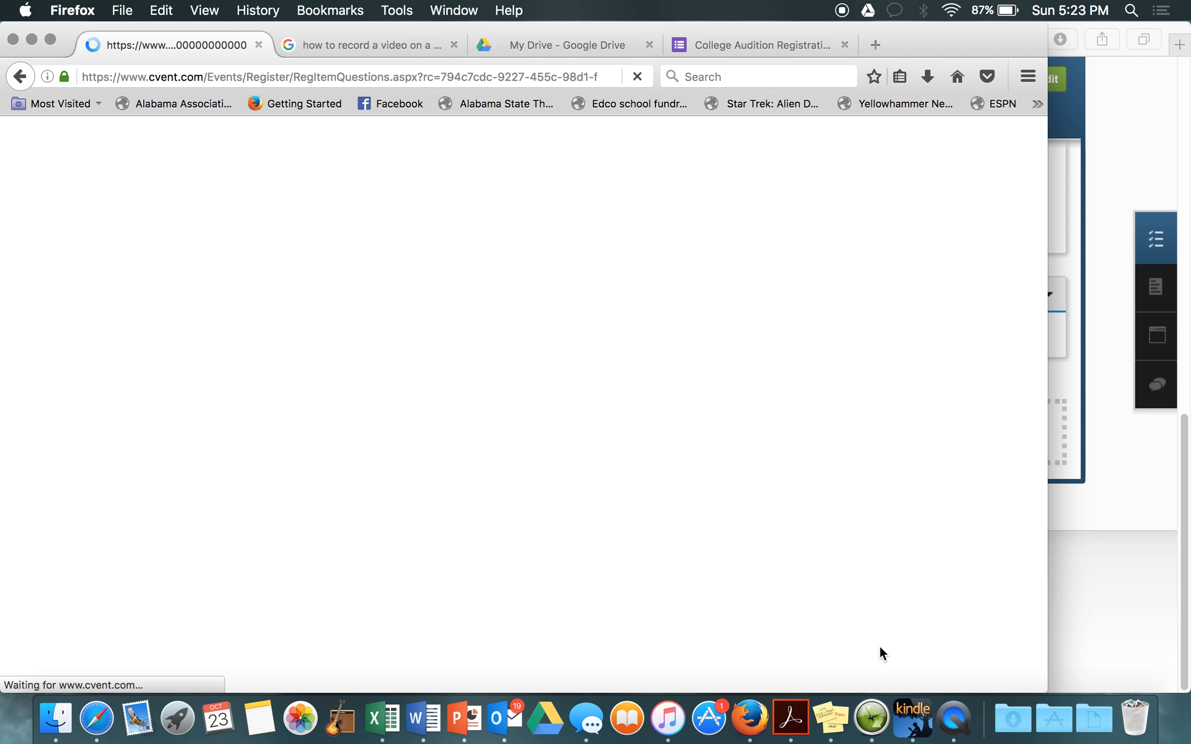
Step: Scroll through the Registration Summary to check T-shirt size L and the SR Individual Event session
scroll(623, 533, down, 5)
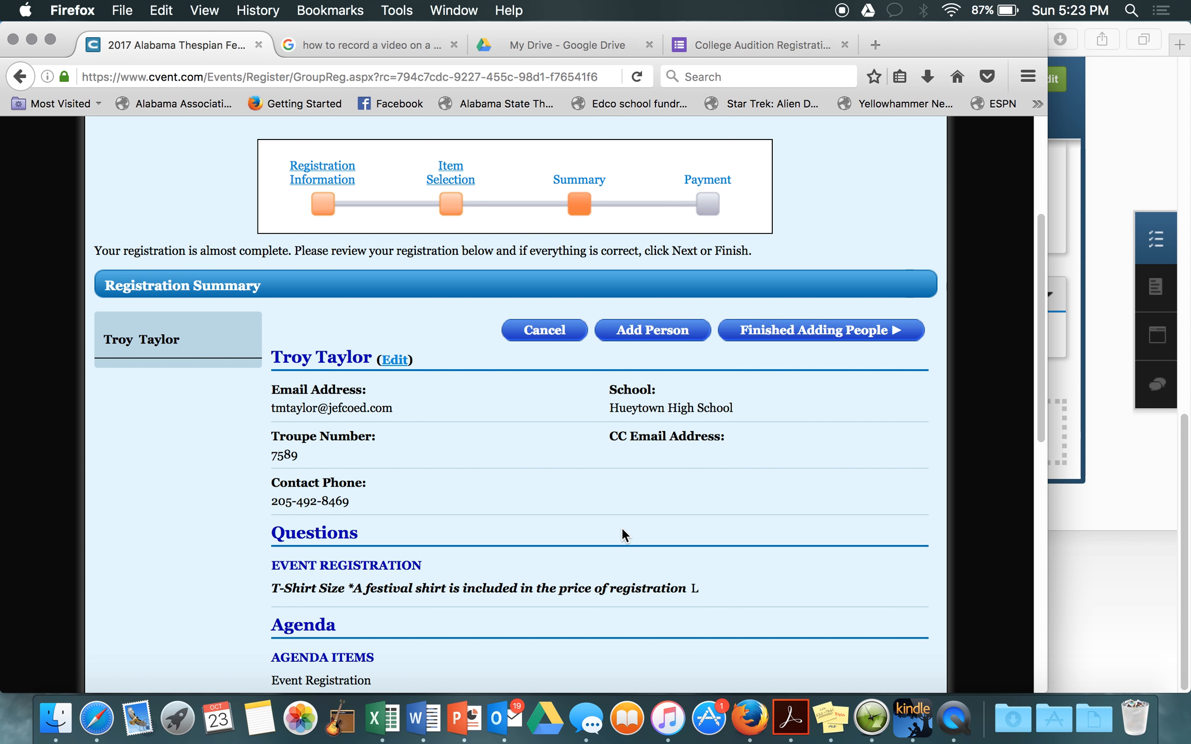
scroll(623, 535, down, 2)
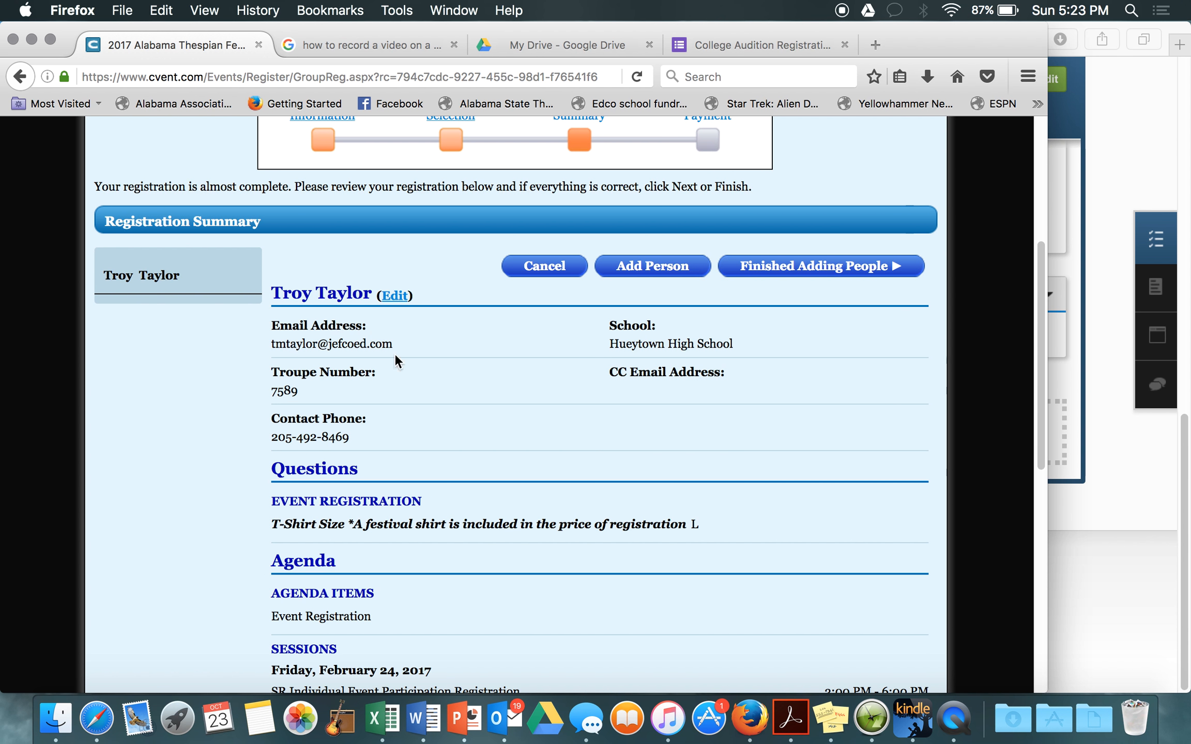
scroll(462, 406, down, 3)
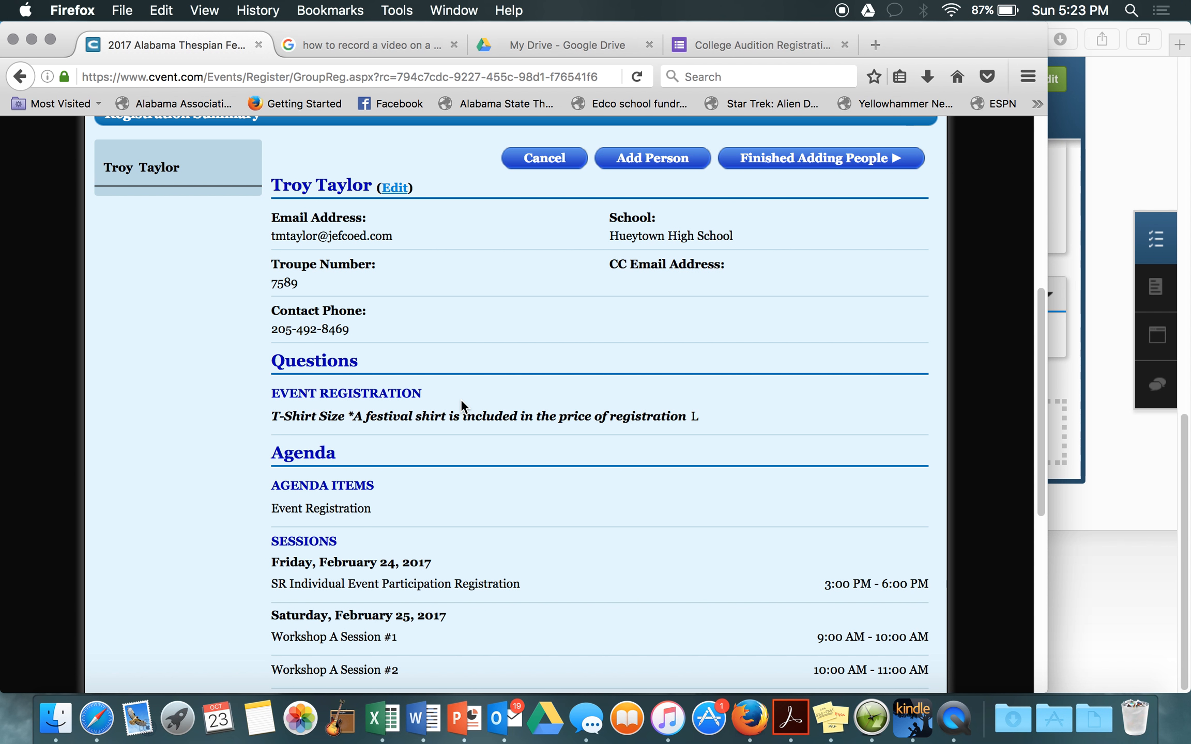
scroll(461, 401, down, 2)
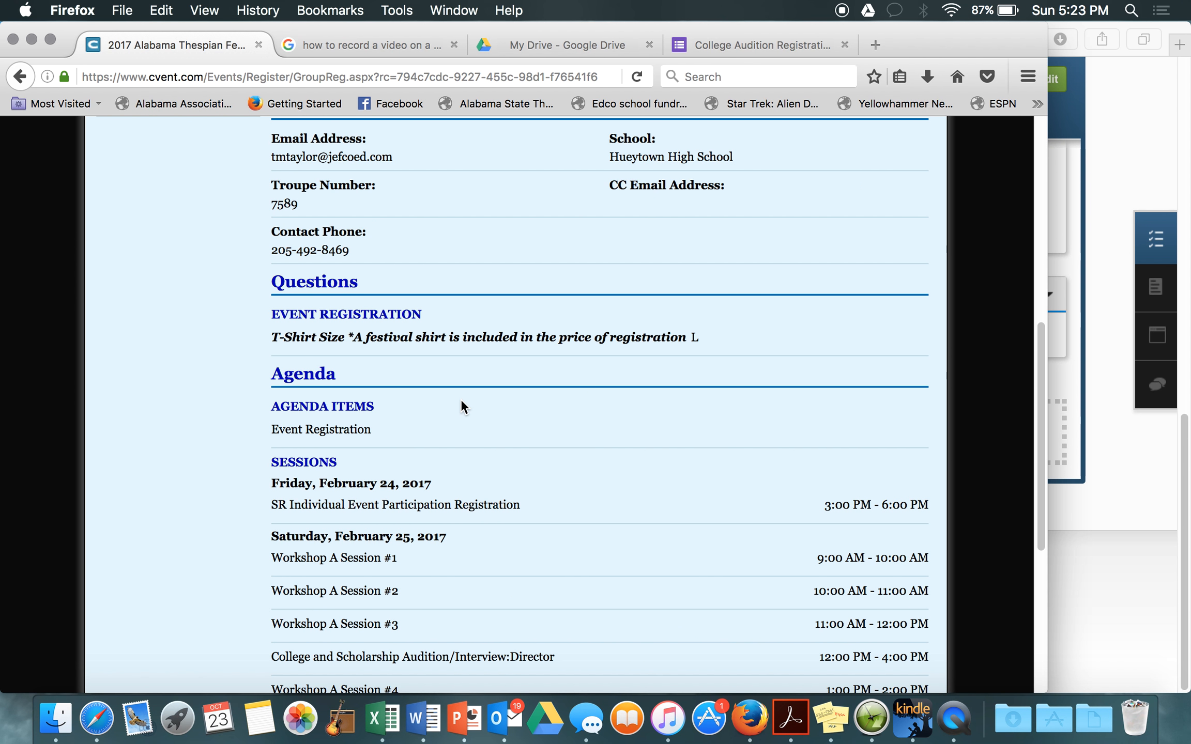
scroll(460, 406, down, 1)
scroll(461, 402, down, 1)
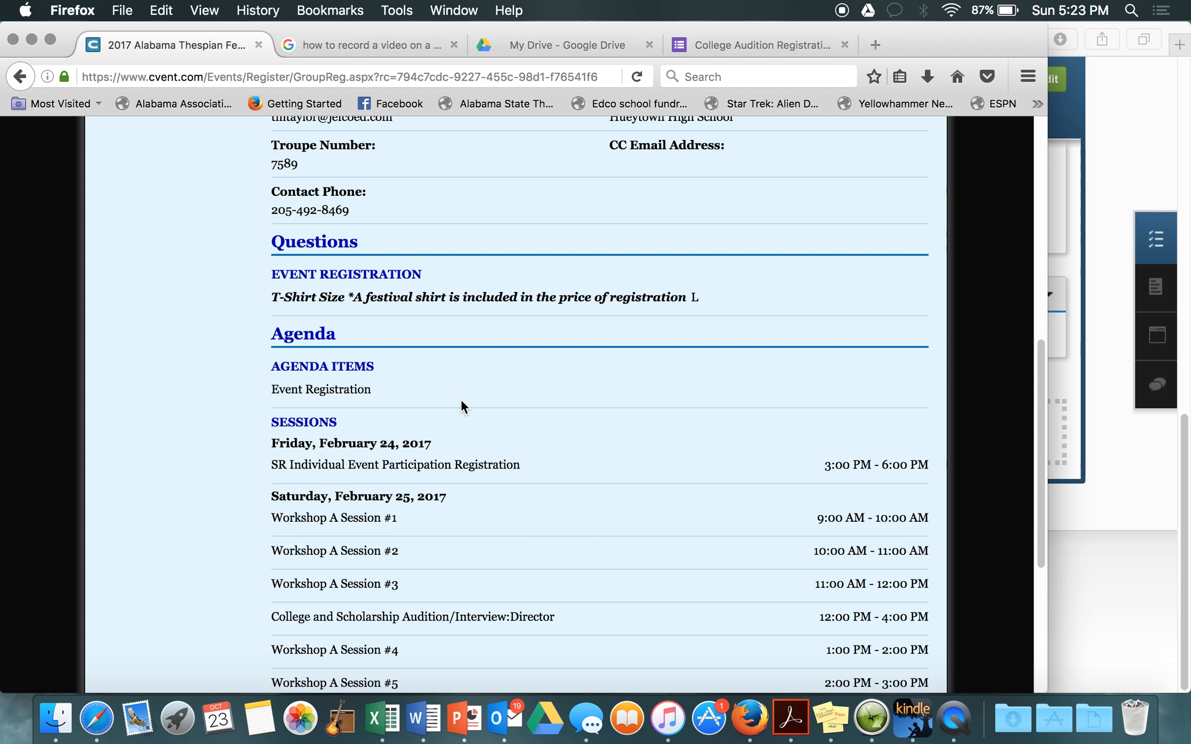
scroll(461, 403, down, 2)
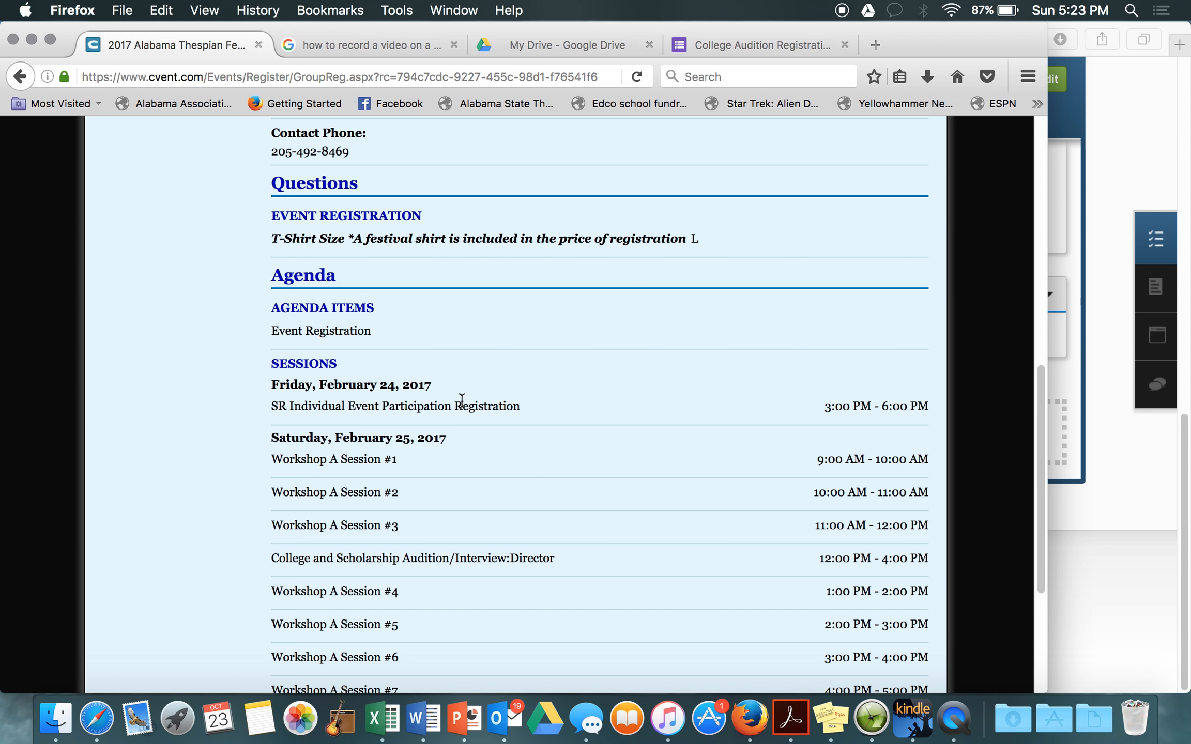
scroll(462, 401, down, 3)
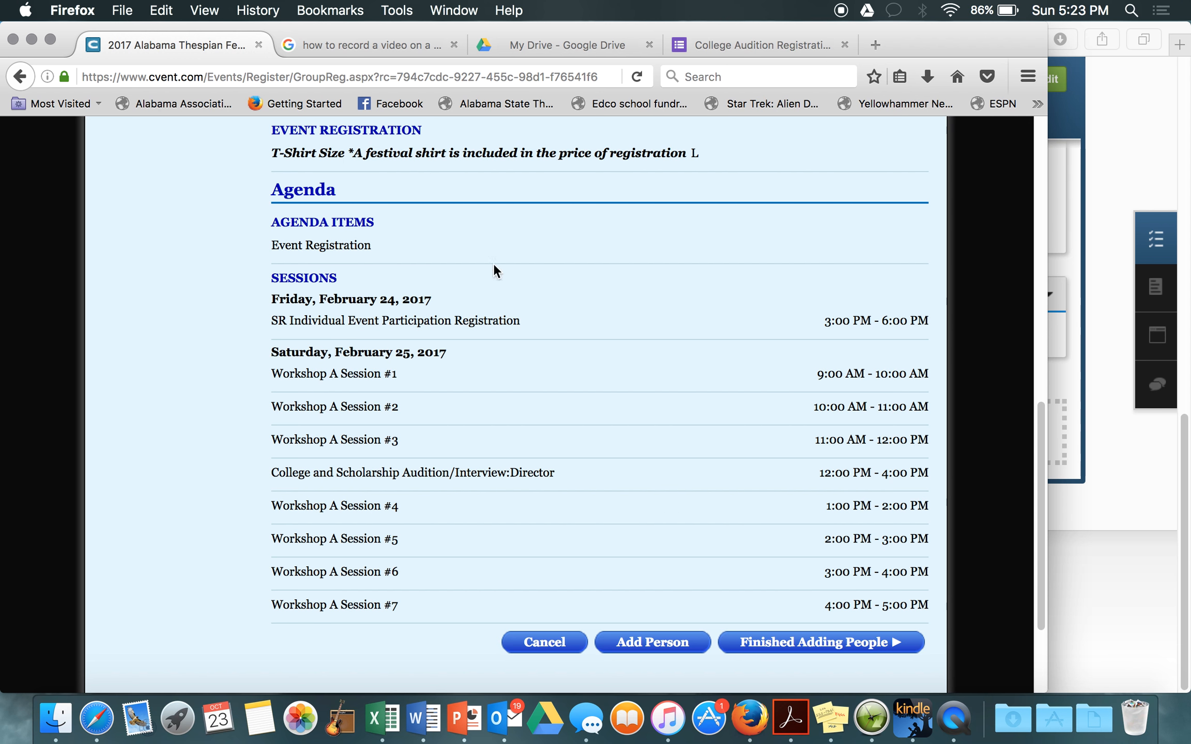
scroll(456, 448, up, 10)
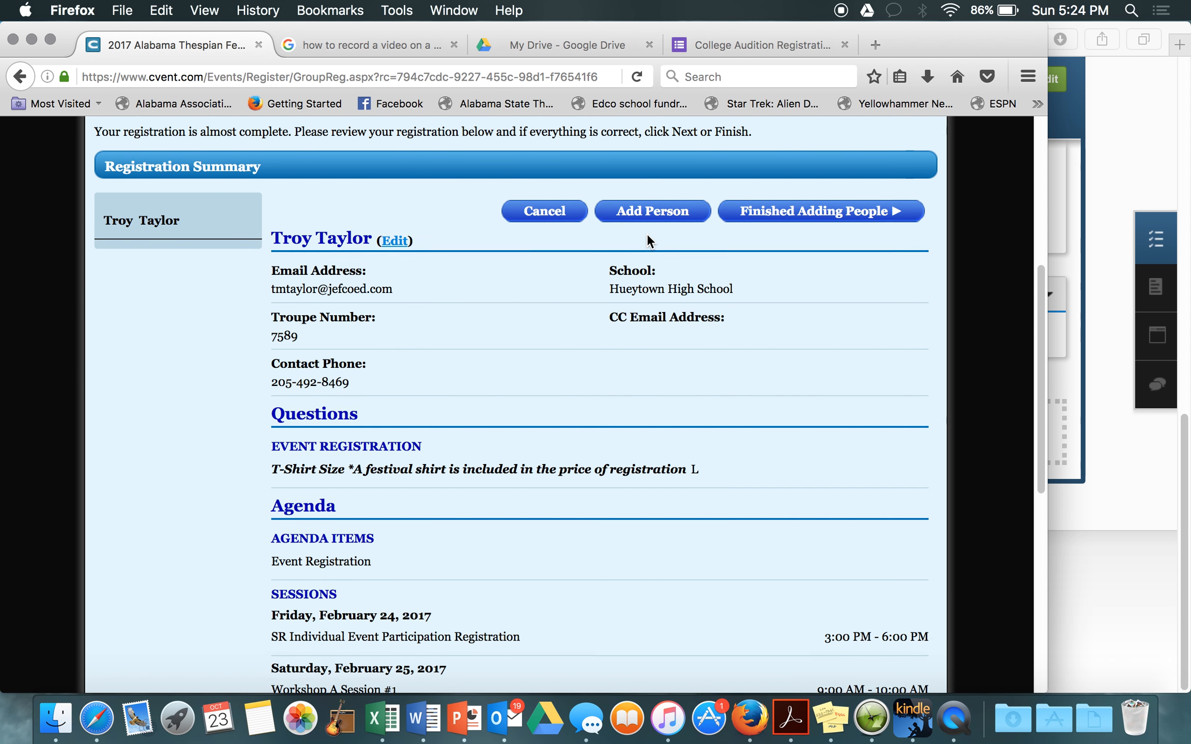
scroll(647, 236, up, 2)
scroll(647, 233, down, 1)
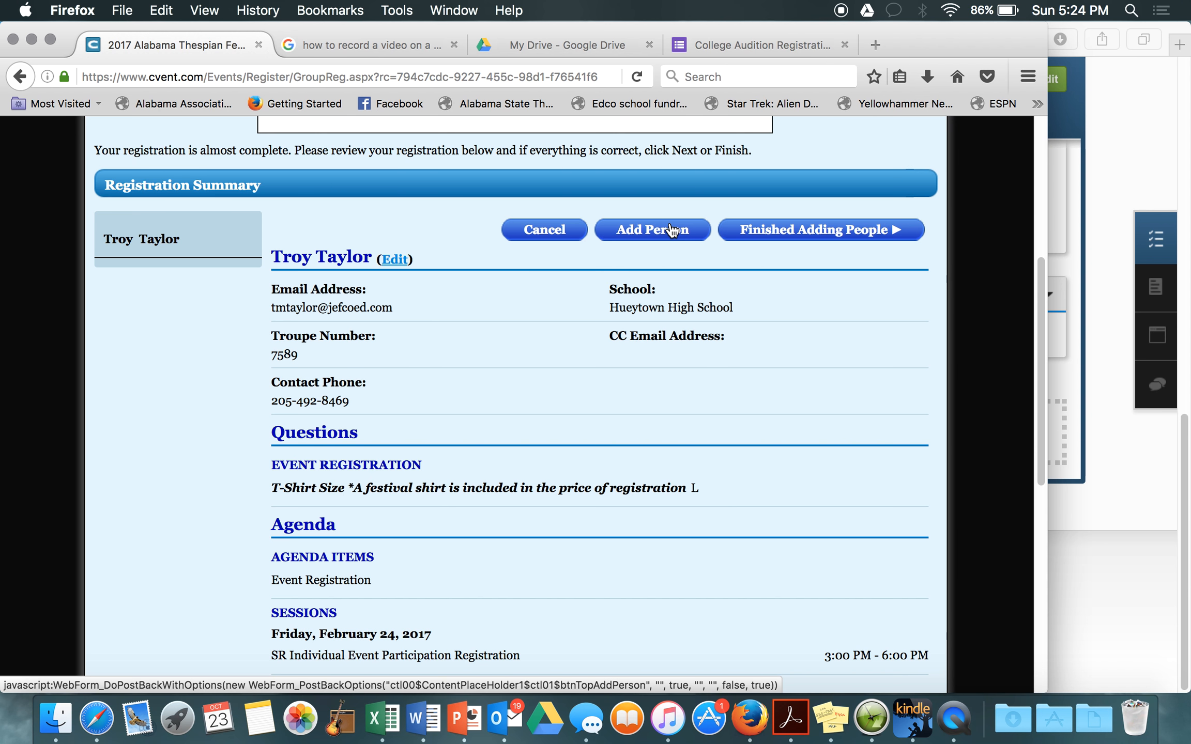
Step: Add another person and enter the student's first name, last name and email, confirmed twice
click(671, 229)
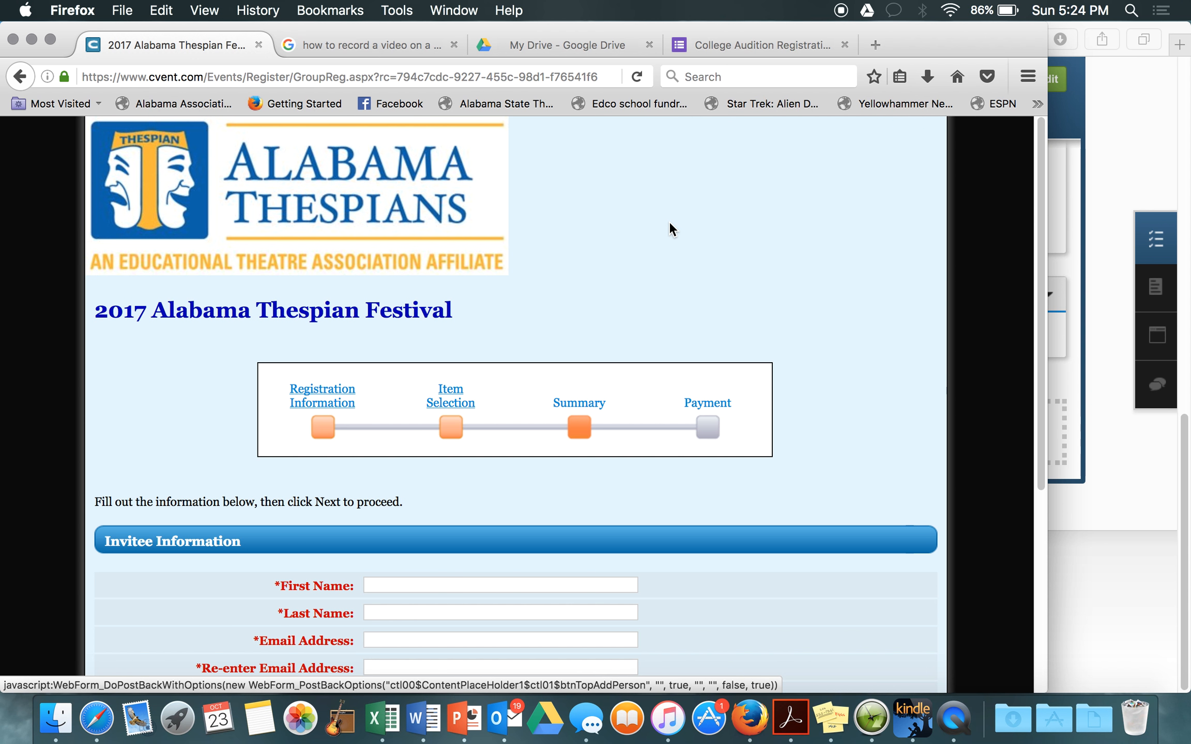
scroll(728, 290, down, 5)
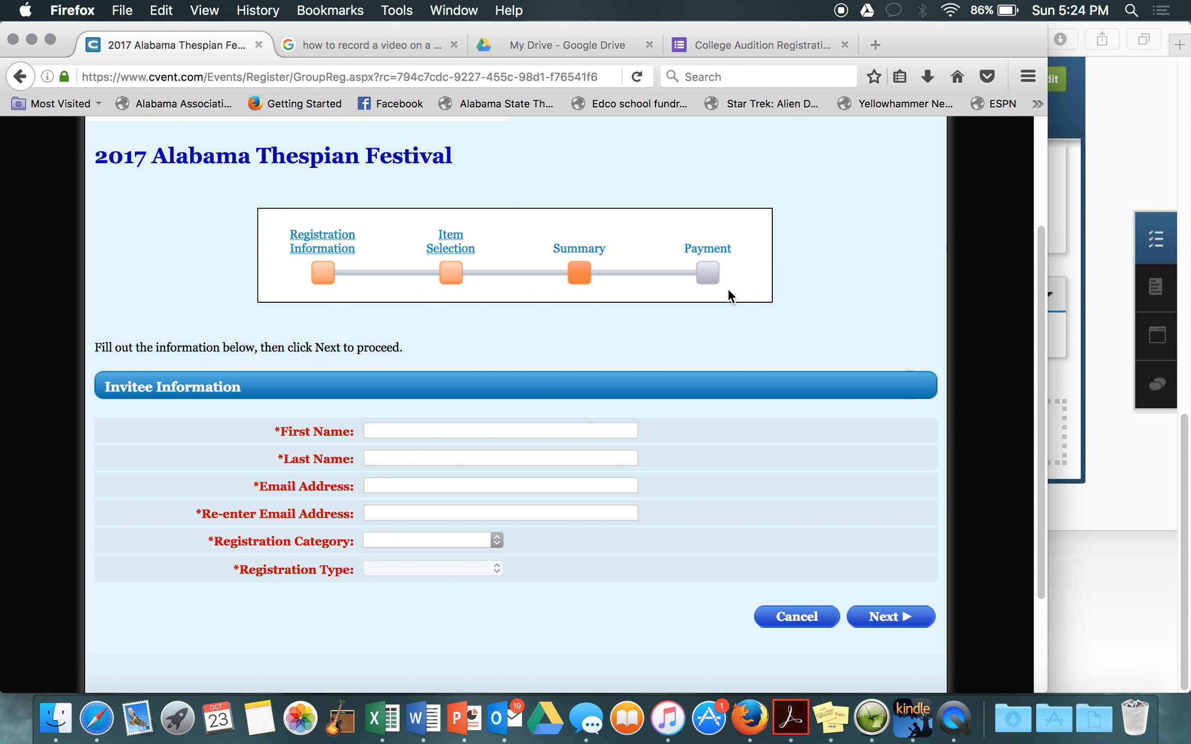
click(471, 432)
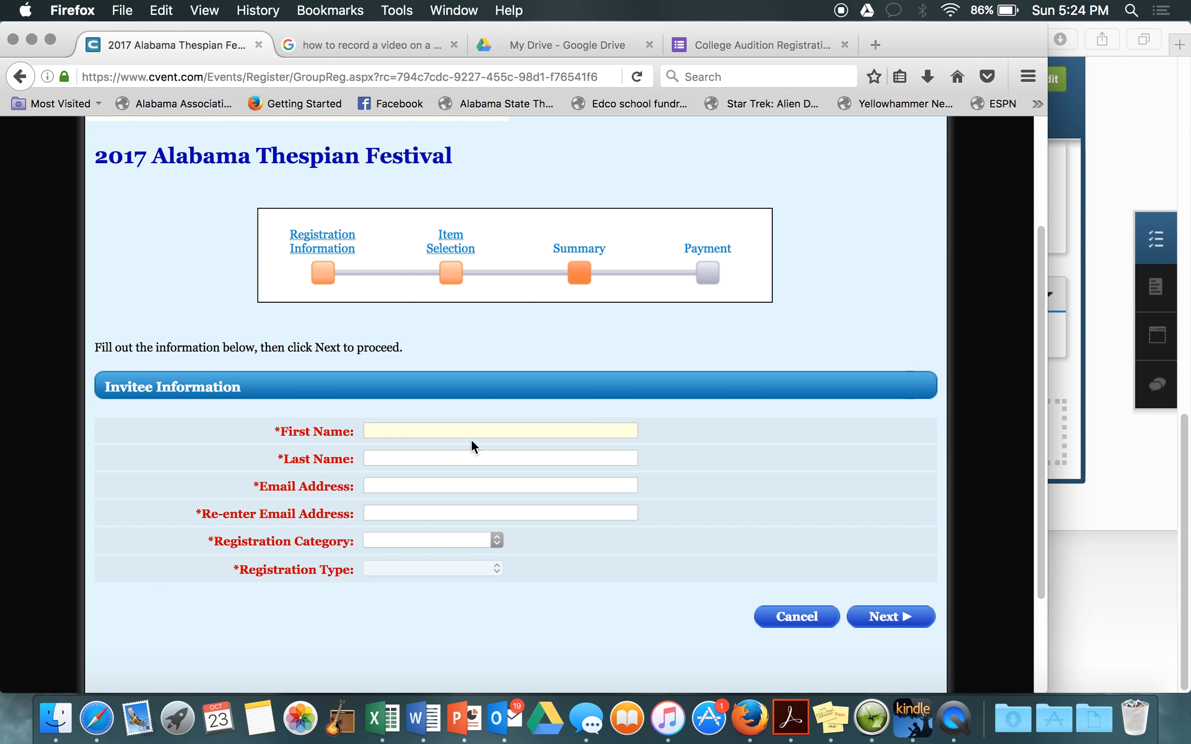
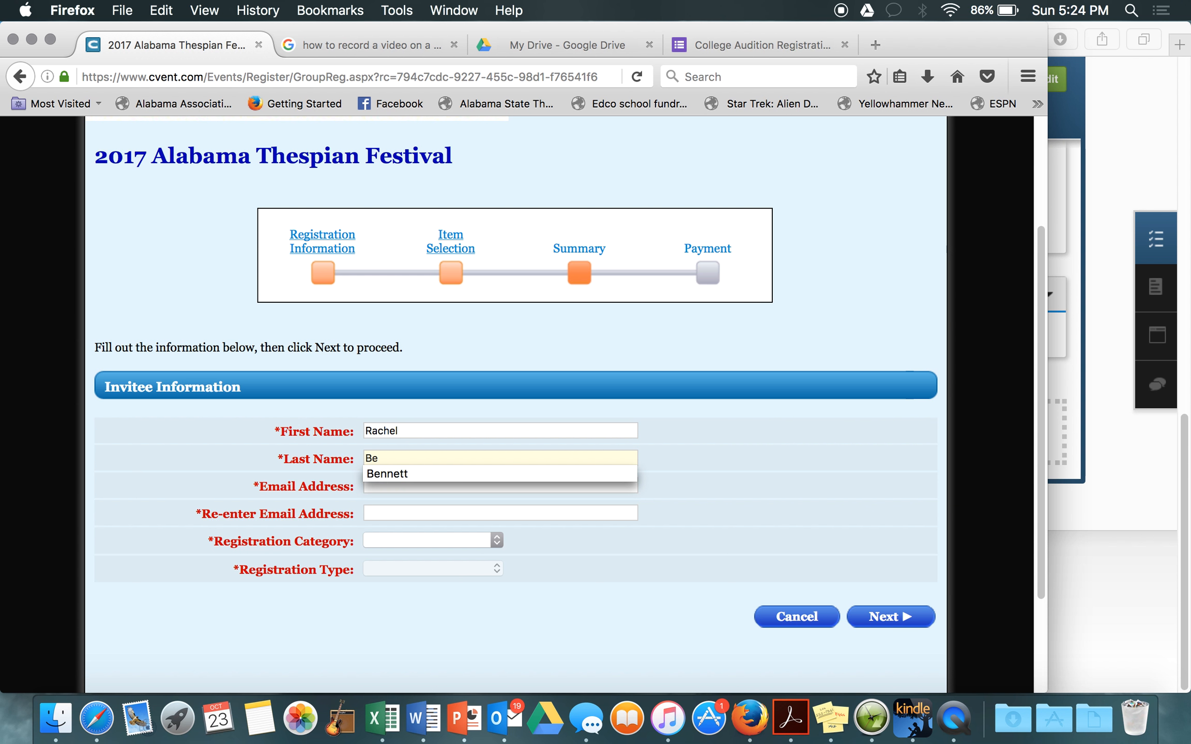
key(Down)
key(Tab)
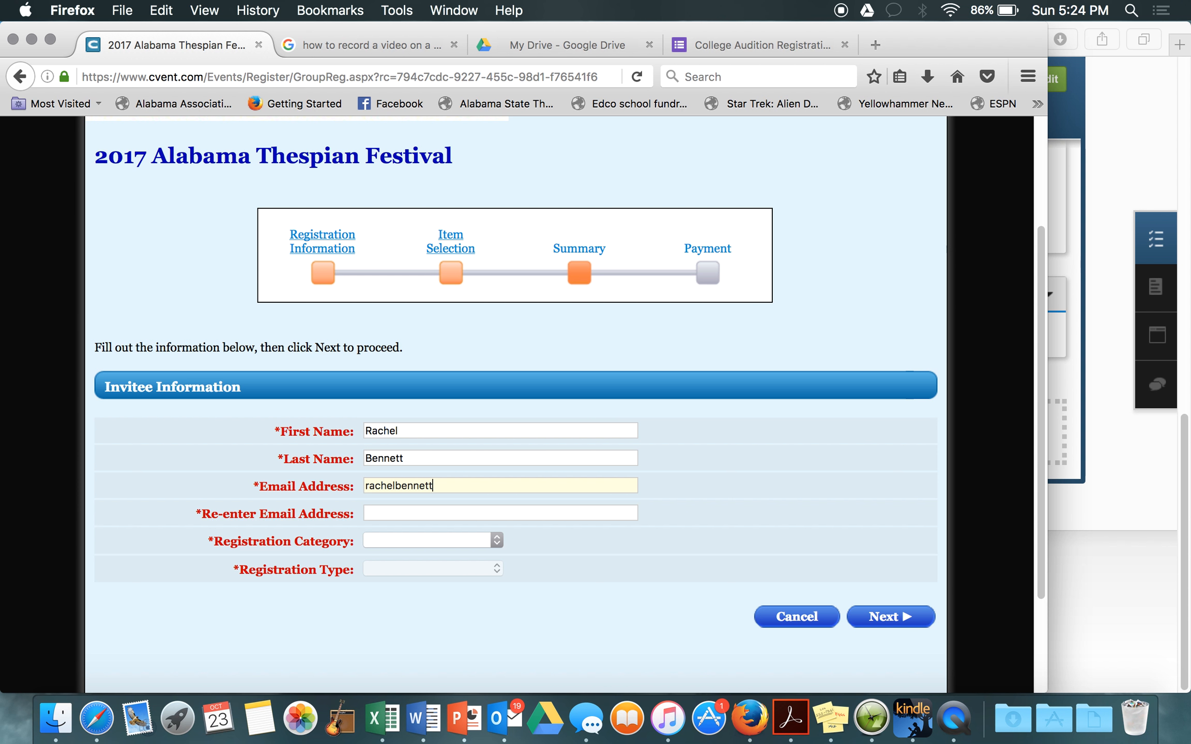
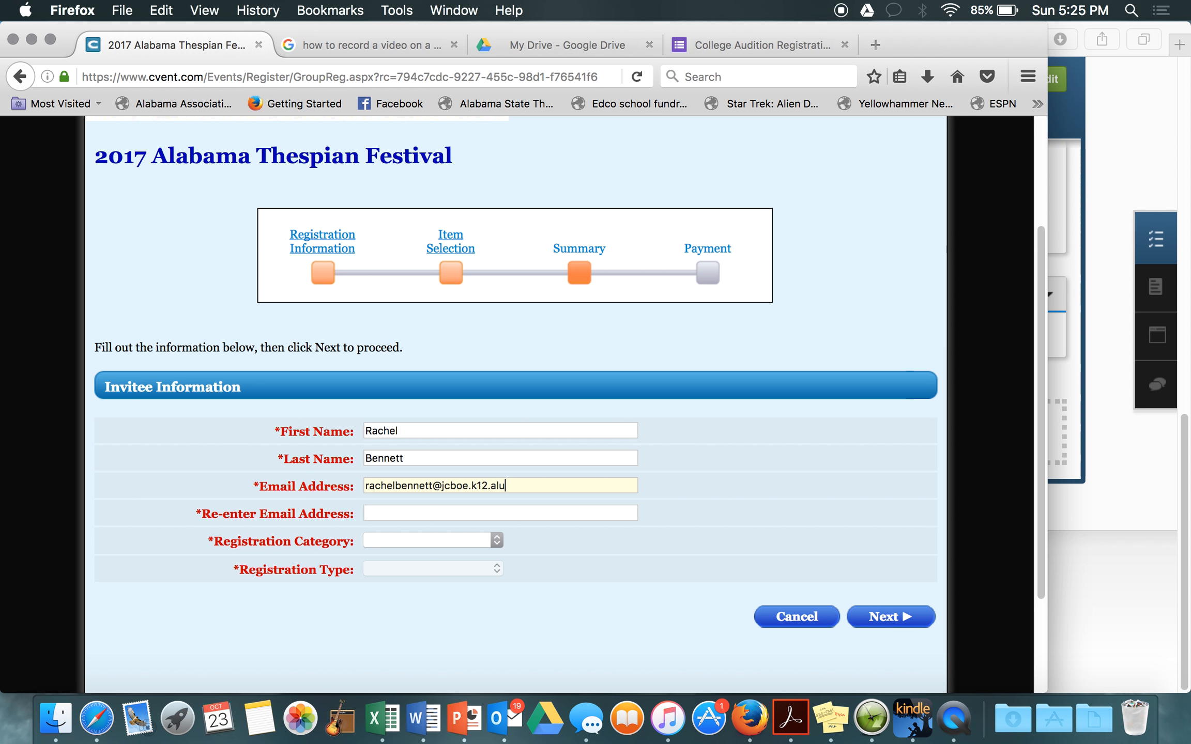
key(Tab)
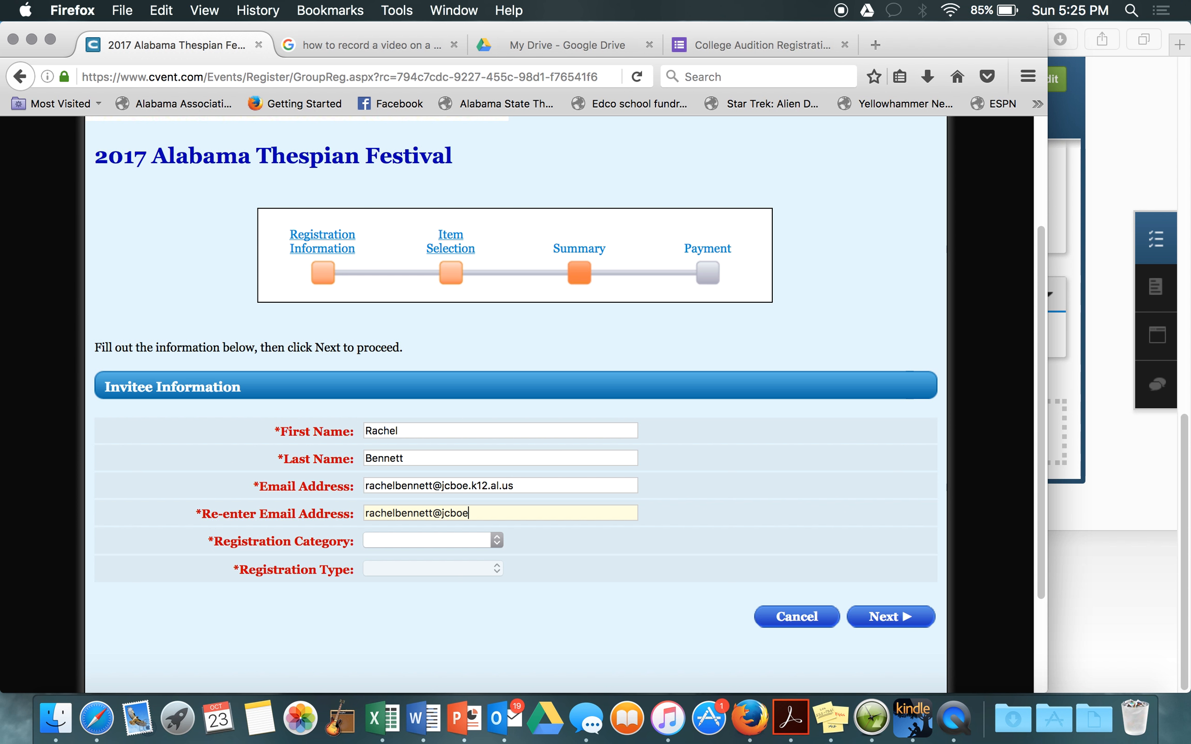
Step: Set registration category to Student and registration type to Senior Thespian, then continue
click(427, 540)
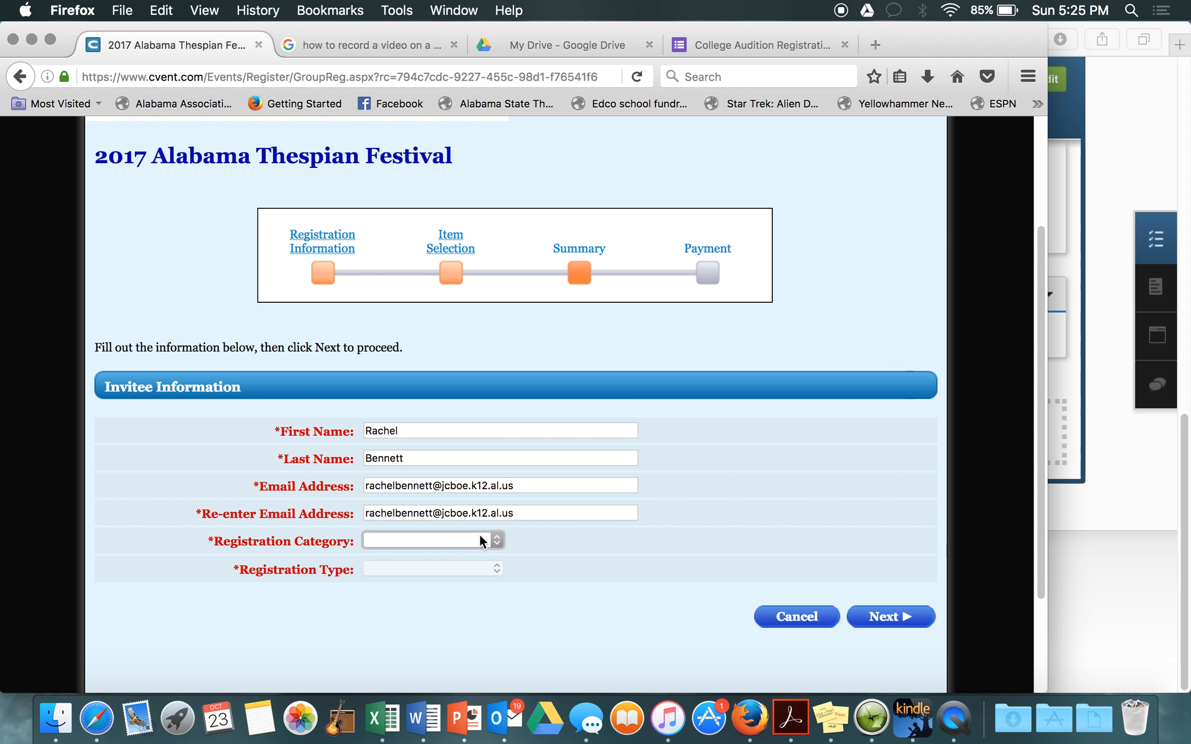
click(499, 540)
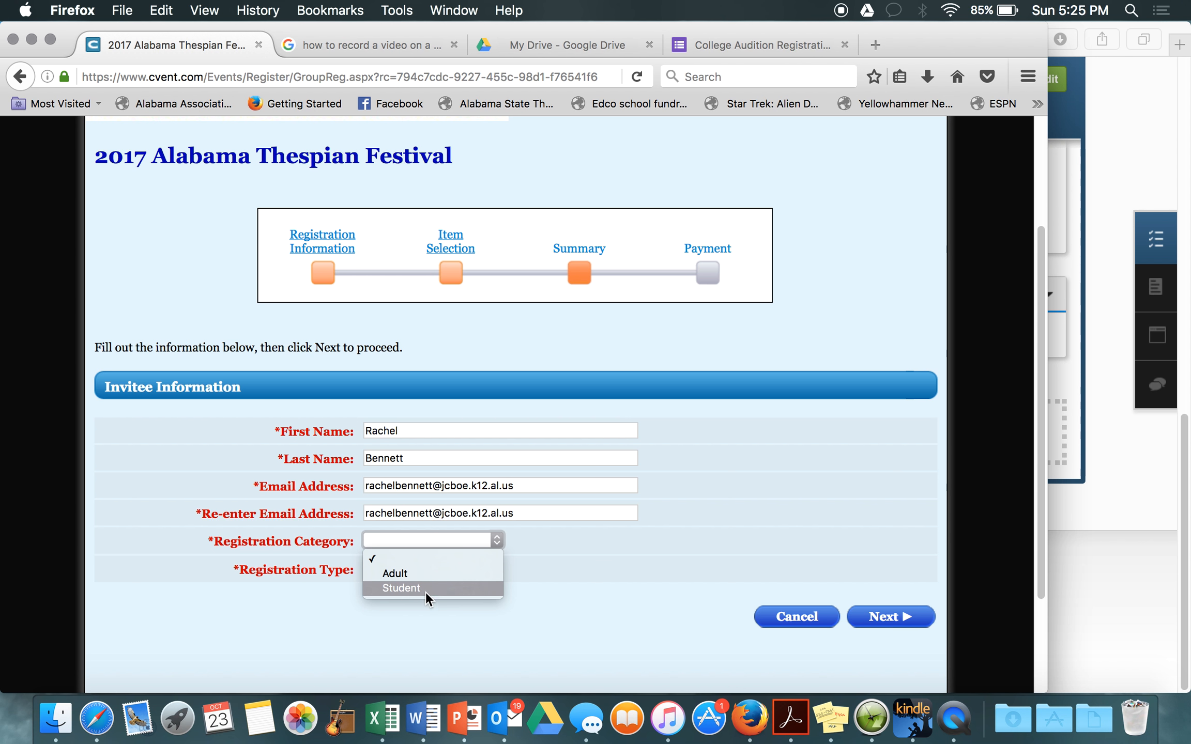
click(396, 589)
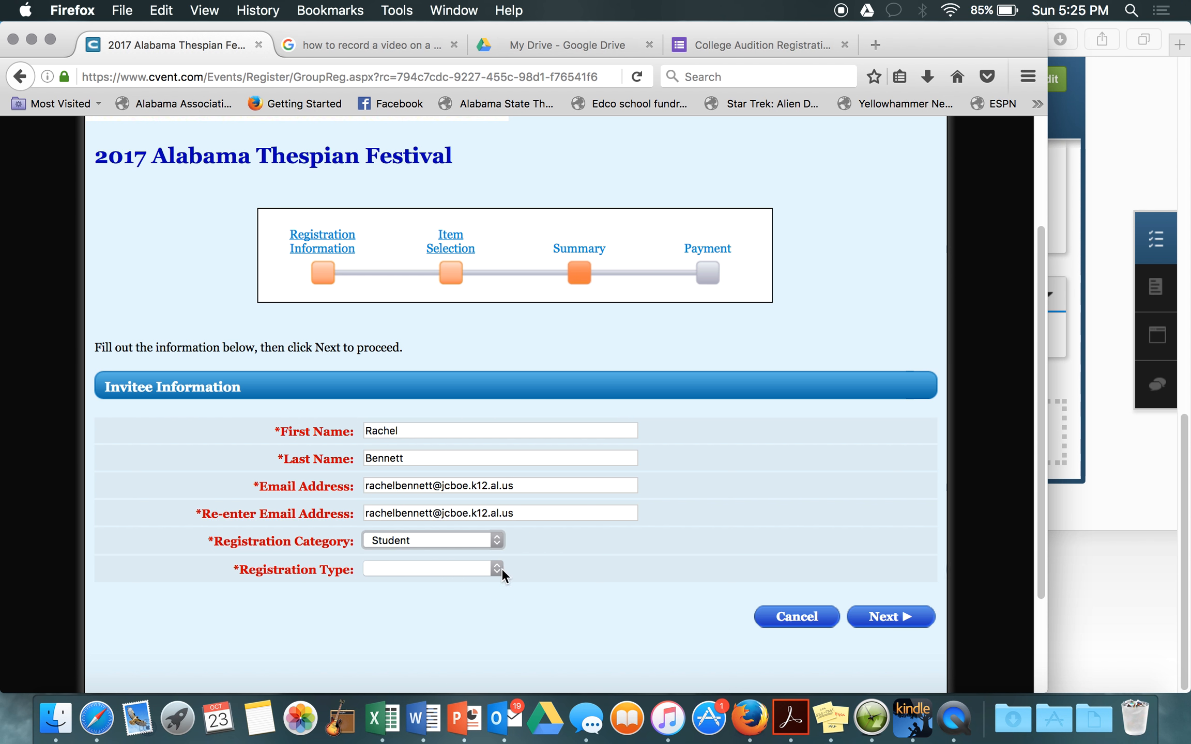
click(392, 570)
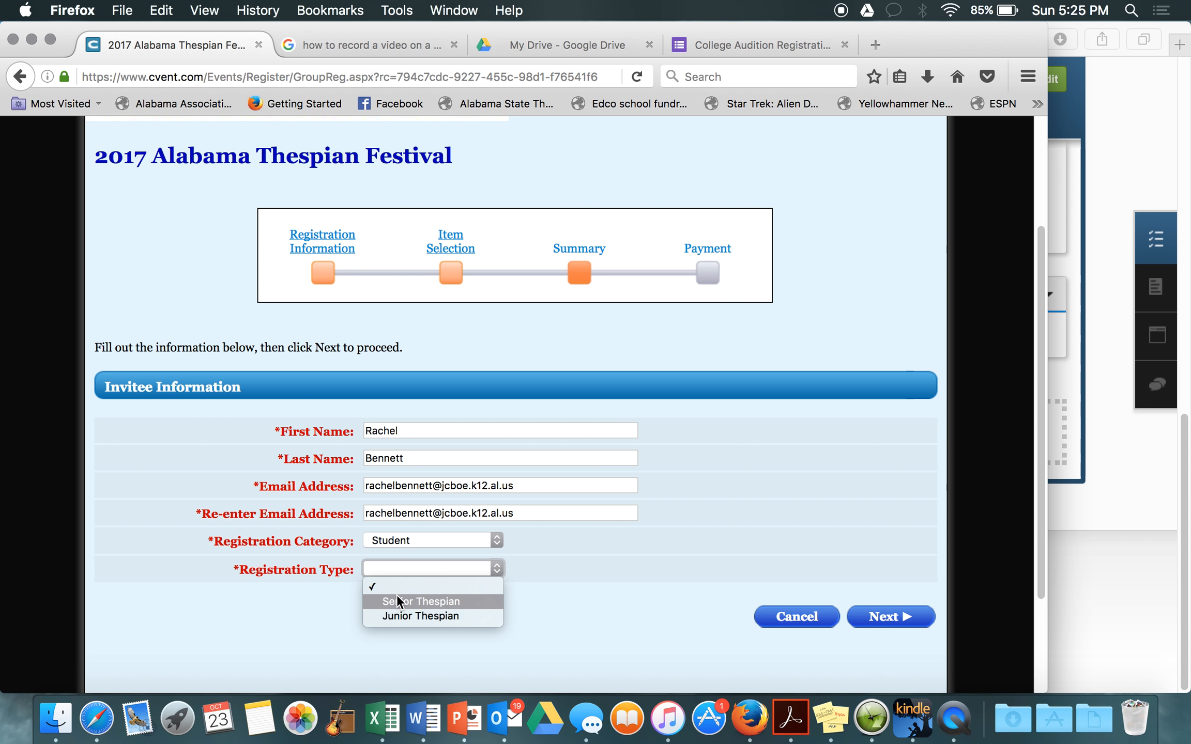
click(397, 601)
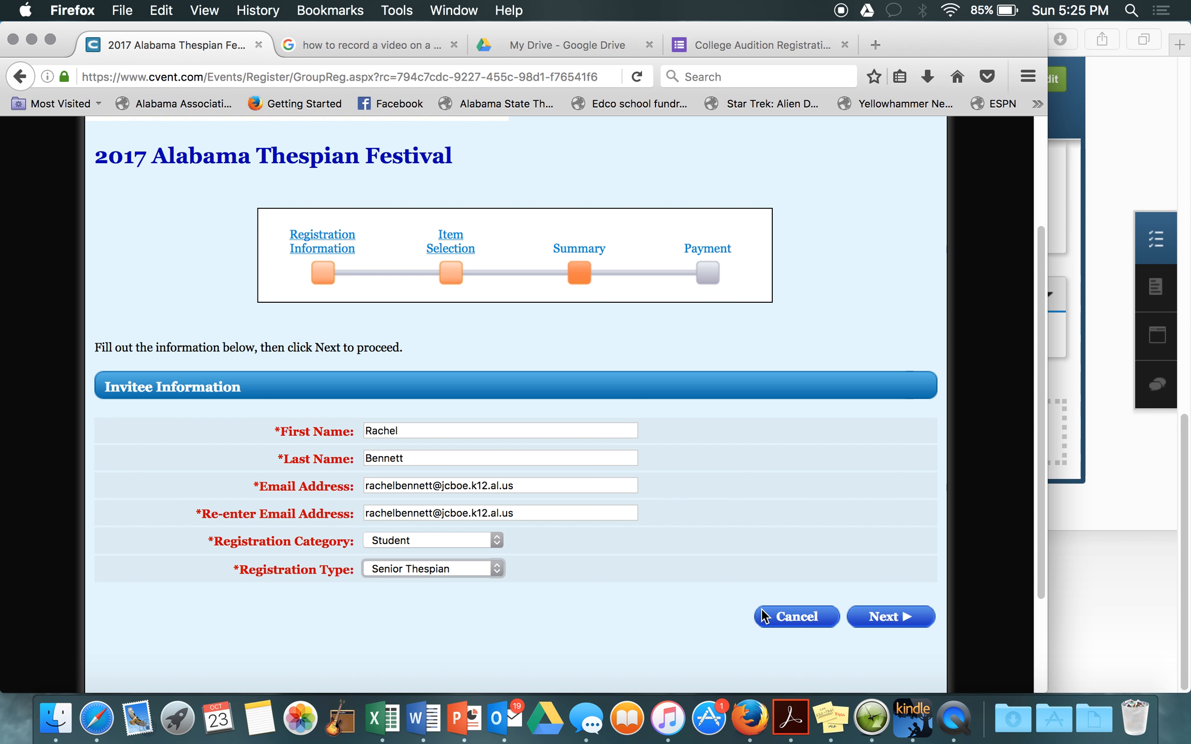
click(872, 625)
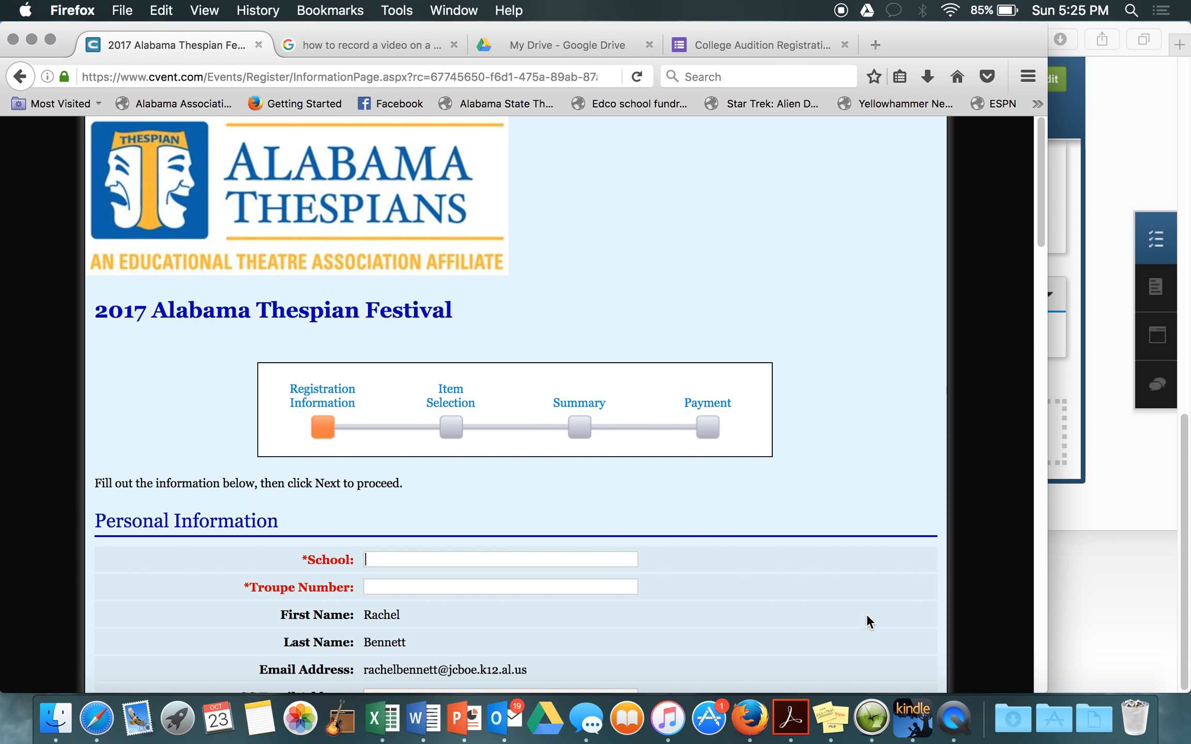
Step: Fill School as Hueytown High School and troupe number 7589 from the suggestions
text(Hu)
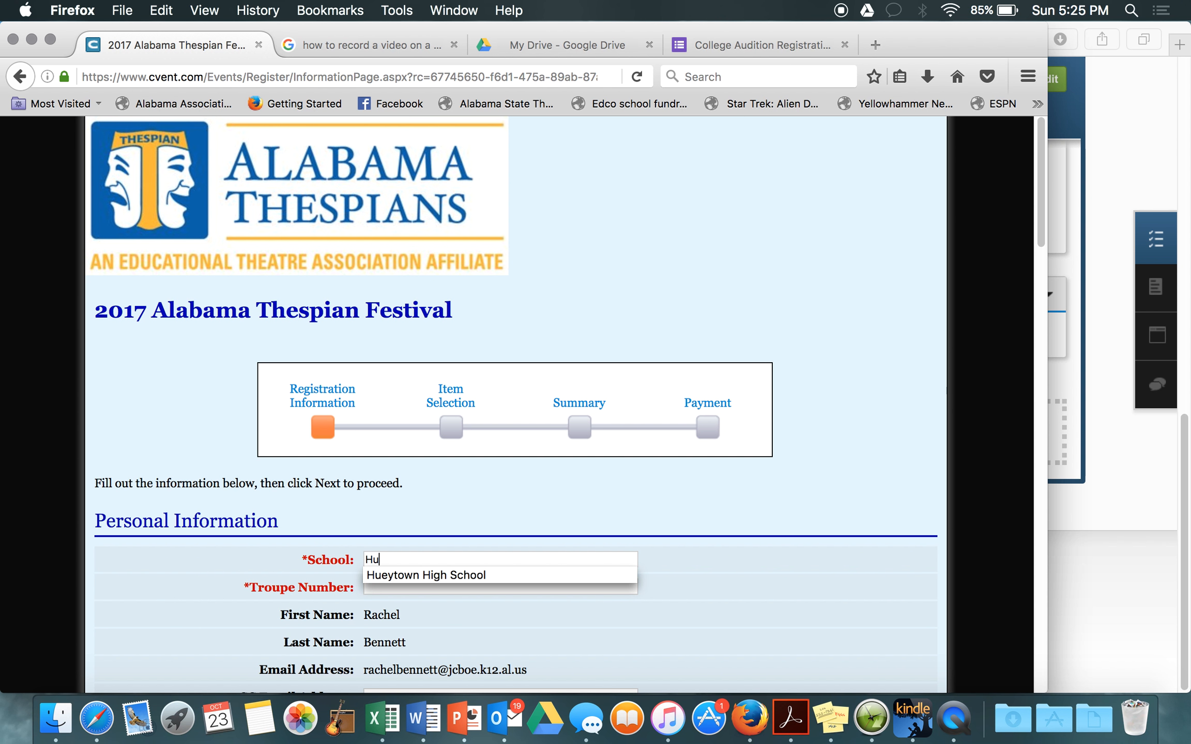
key(Down)
key(Tab)
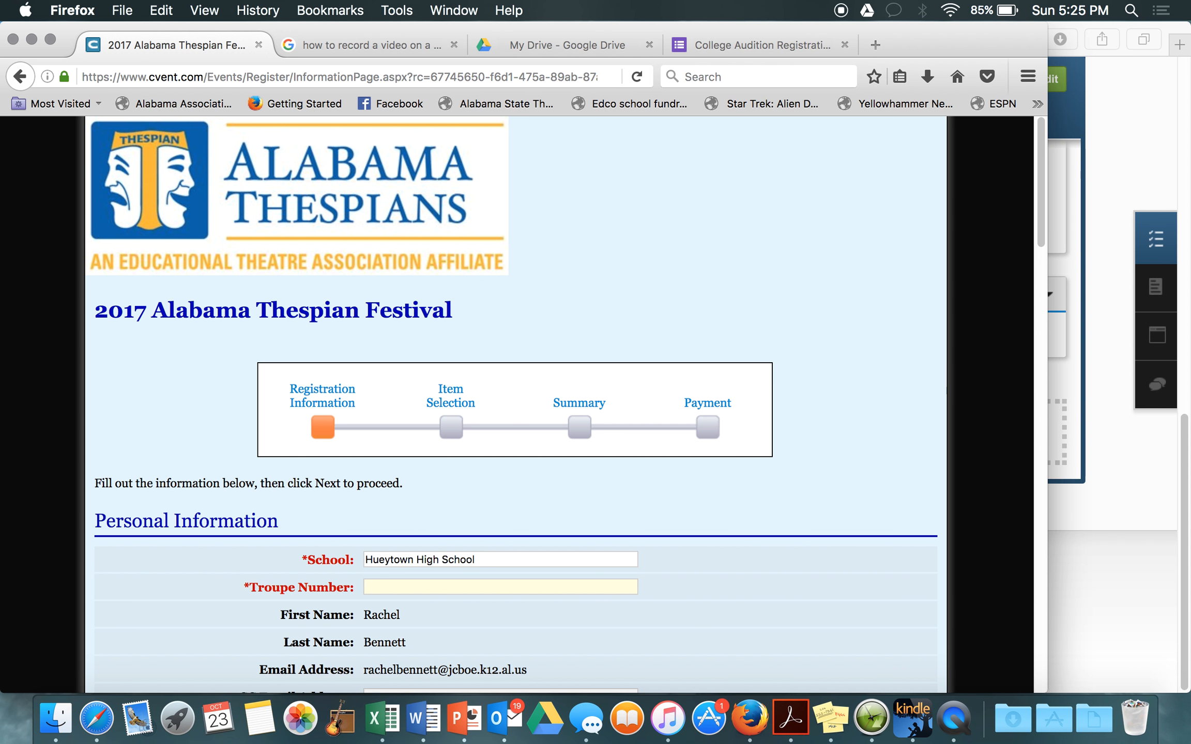
text(7589)
key(Down)
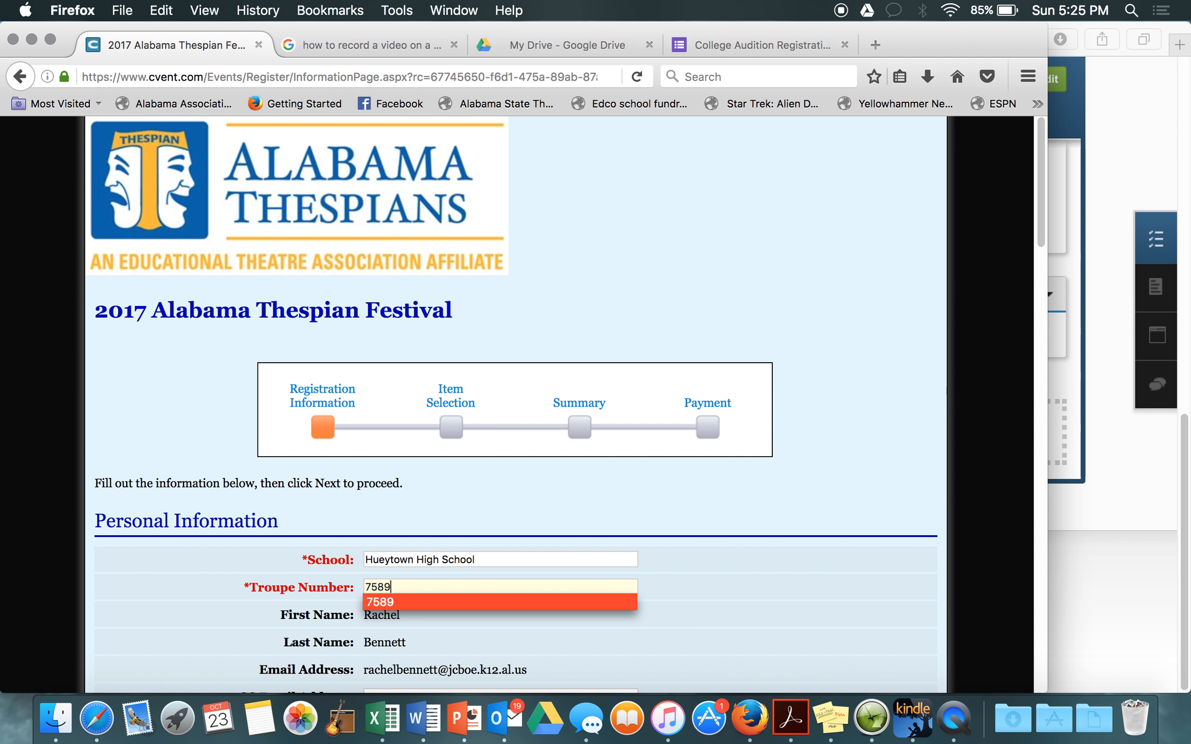
key(Tab)
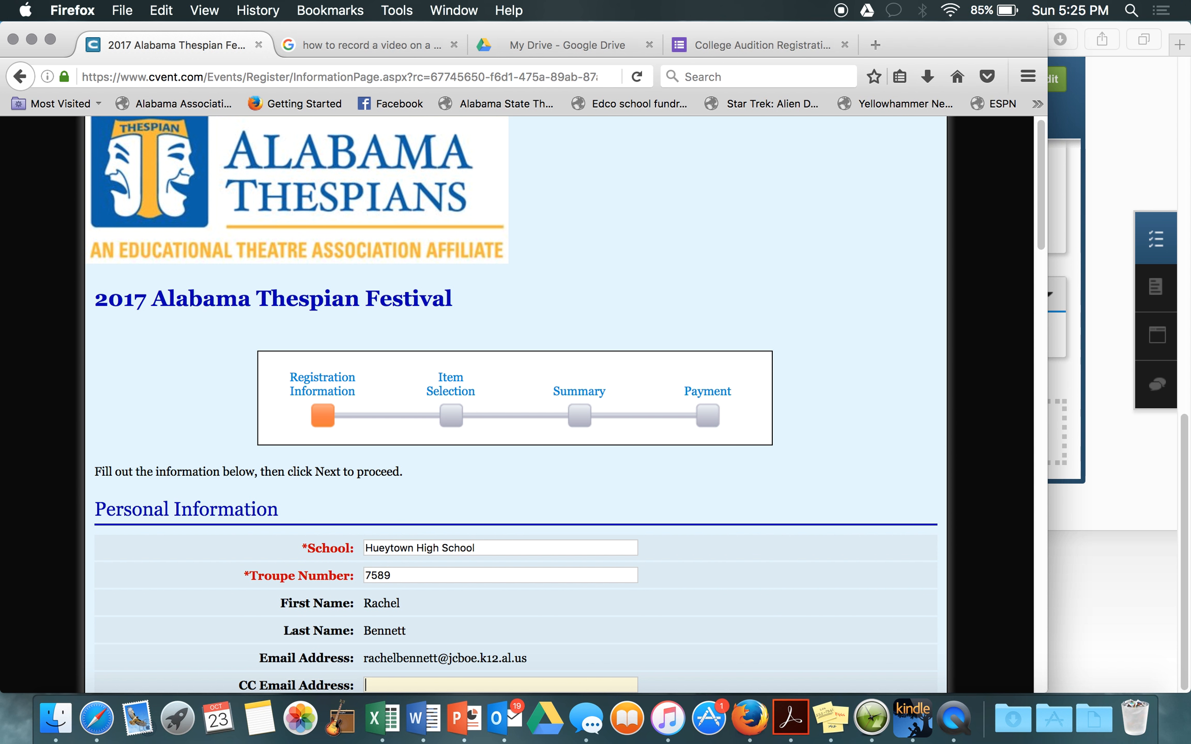
Step: Fill the contact phone from the saved suggestion
scroll(620, 610, down, 3)
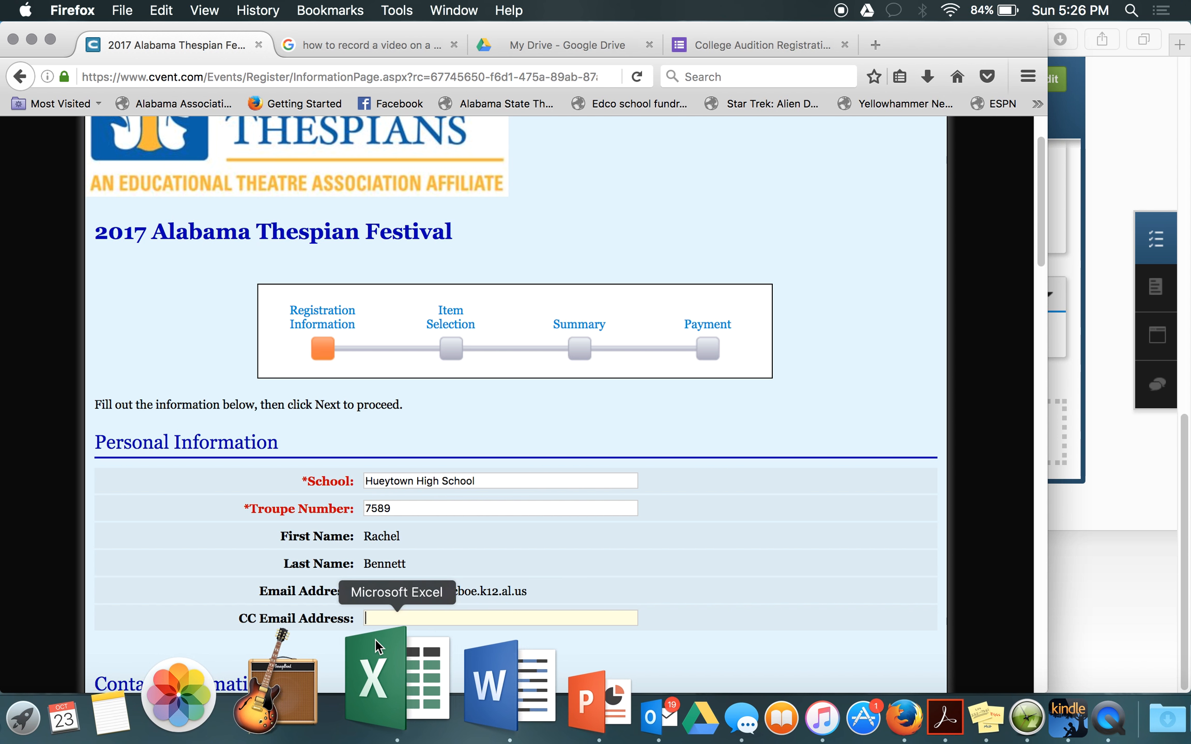
scroll(398, 573, down, 3)
scroll(398, 575, down, 2)
click(397, 575)
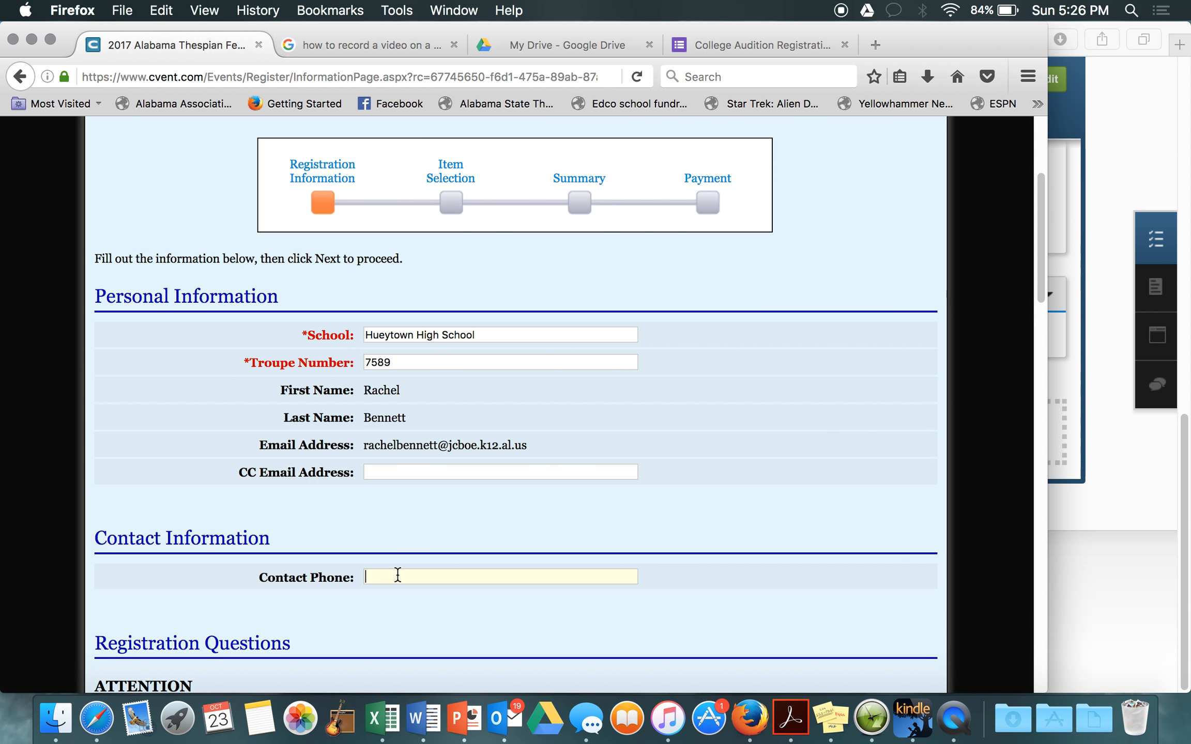
key(Down)
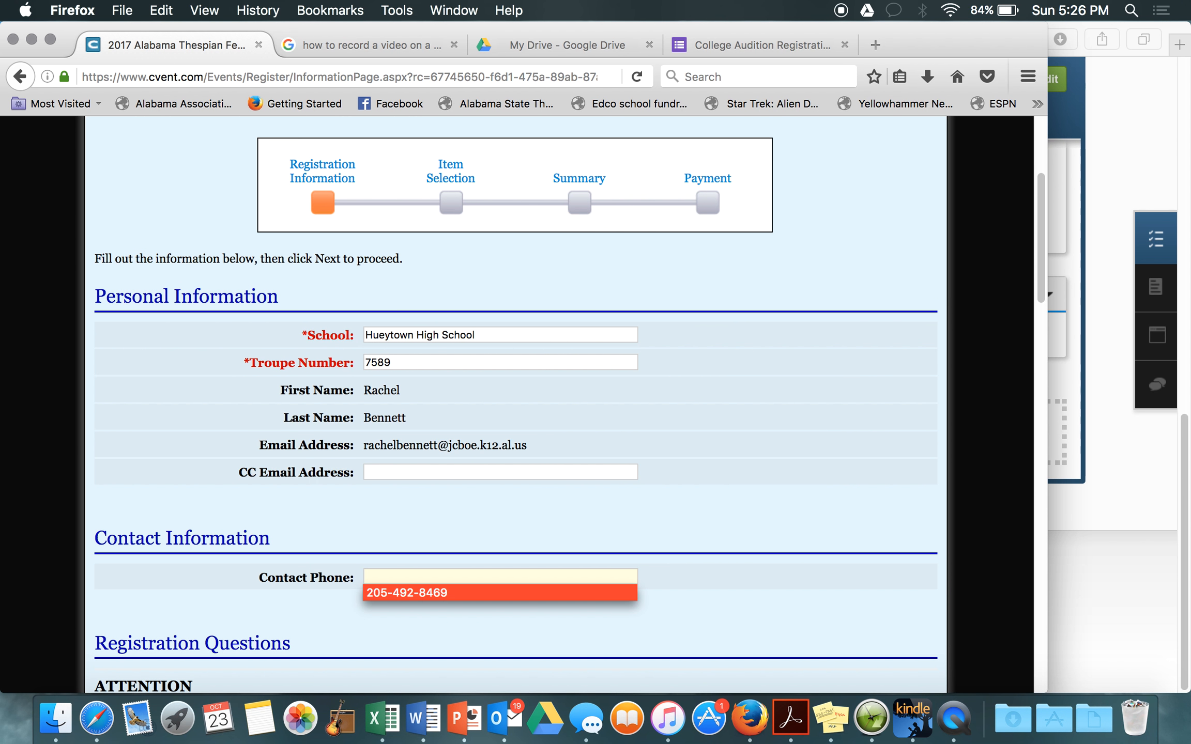
key(Return)
Step: Agree to the Terms and Conditions and save the personal information
scroll(462, 539, down, 15)
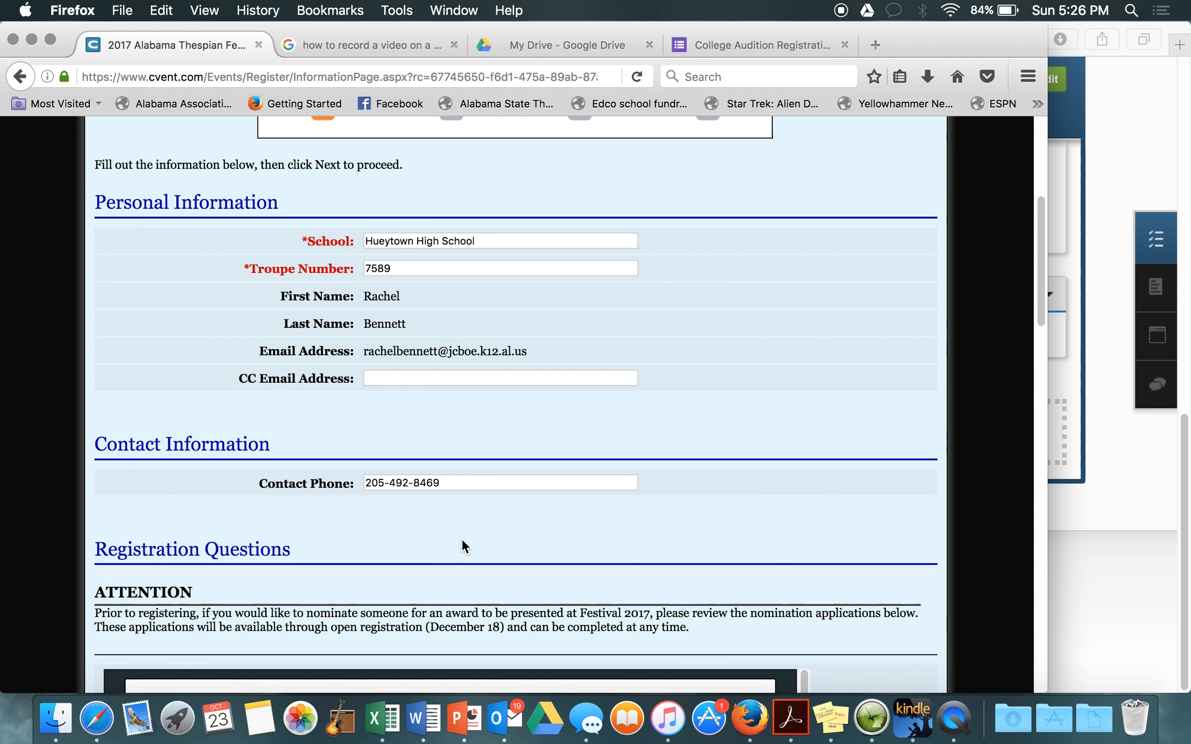
scroll(881, 502, down, 7)
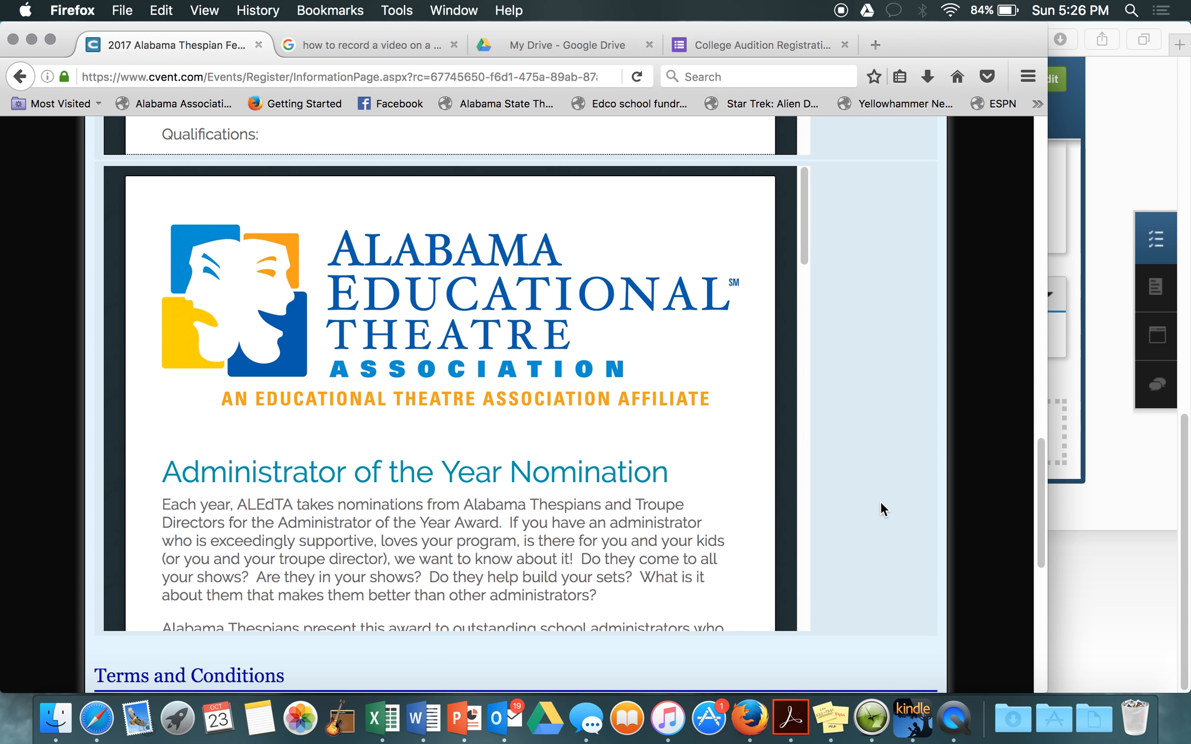
scroll(880, 502, up, 6)
scroll(881, 501, down, 2)
scroll(881, 501, down, 15)
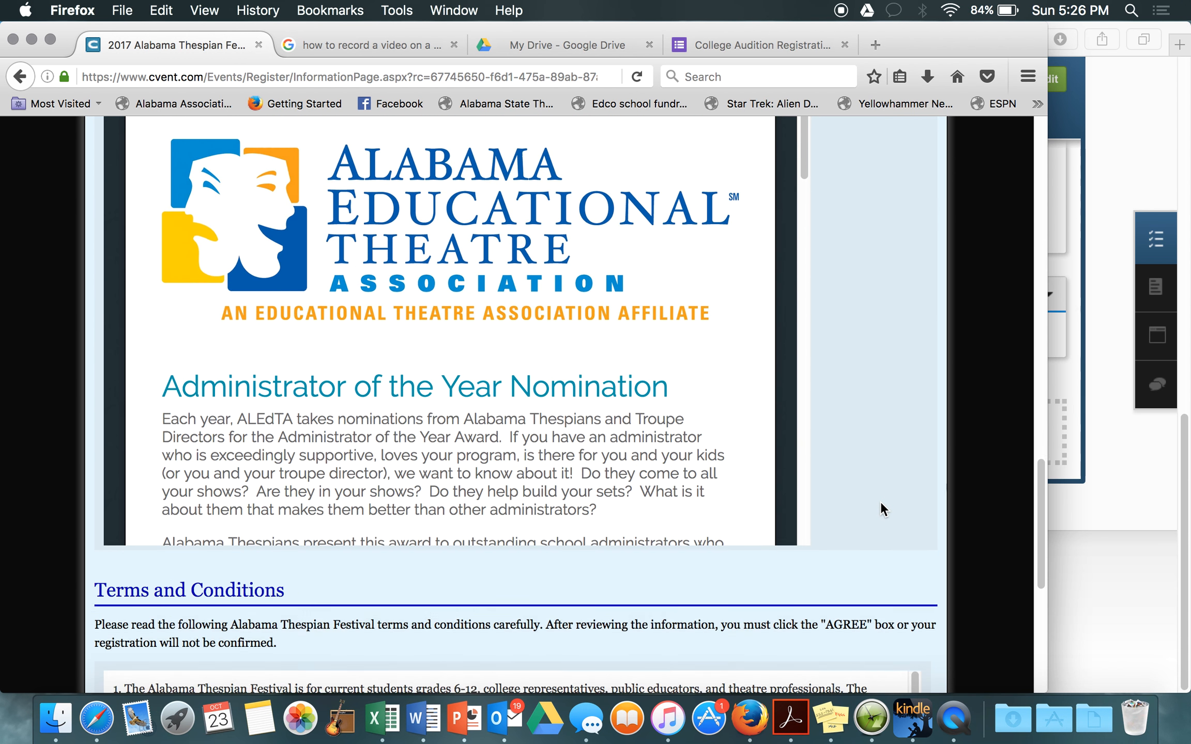
scroll(881, 502, down, 1)
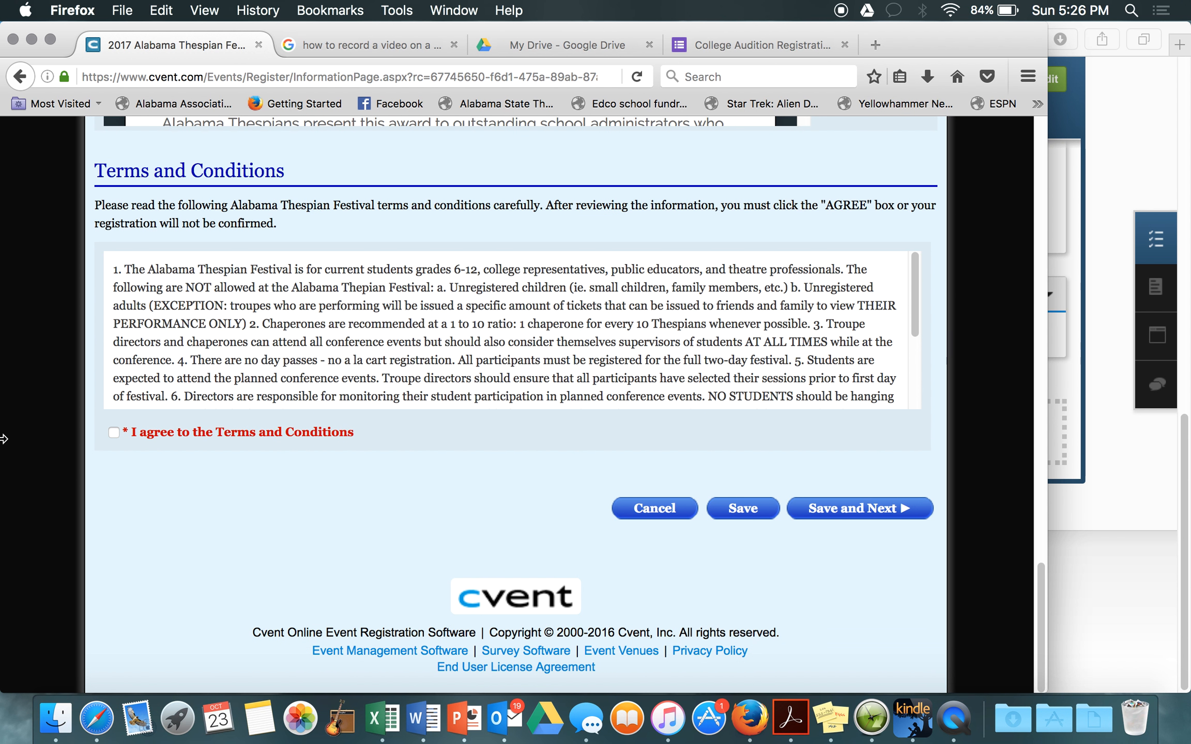
click(114, 433)
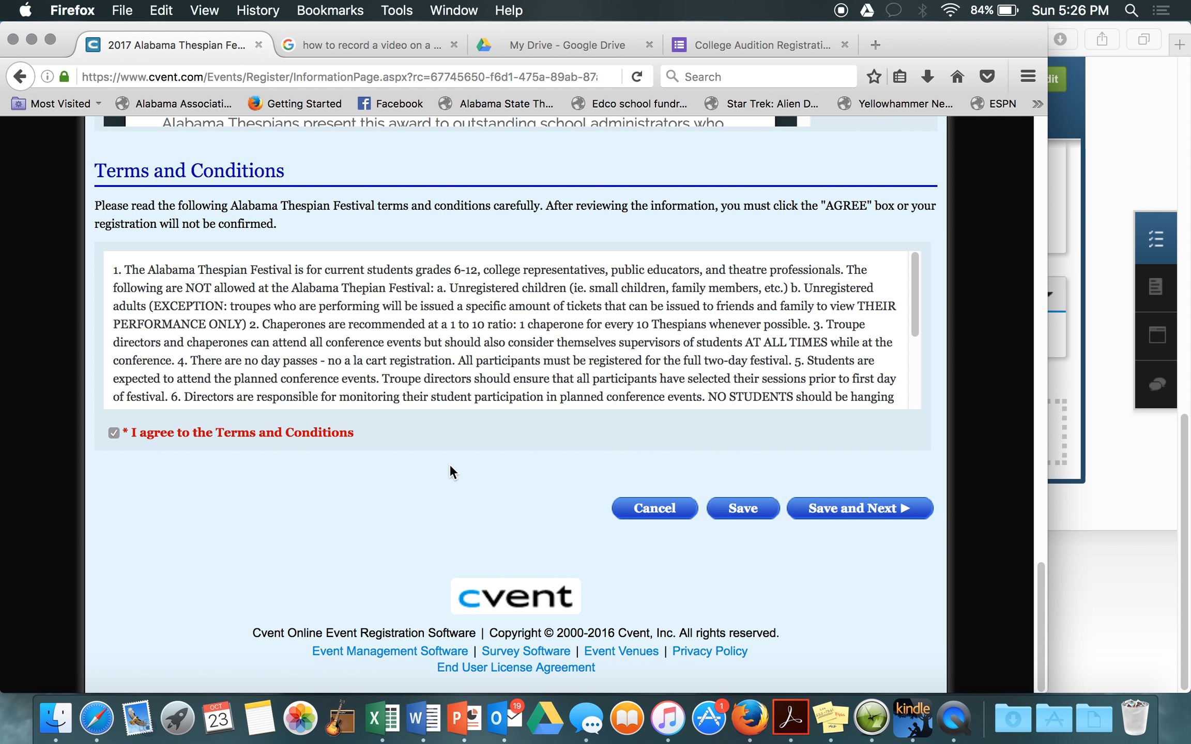
click(853, 510)
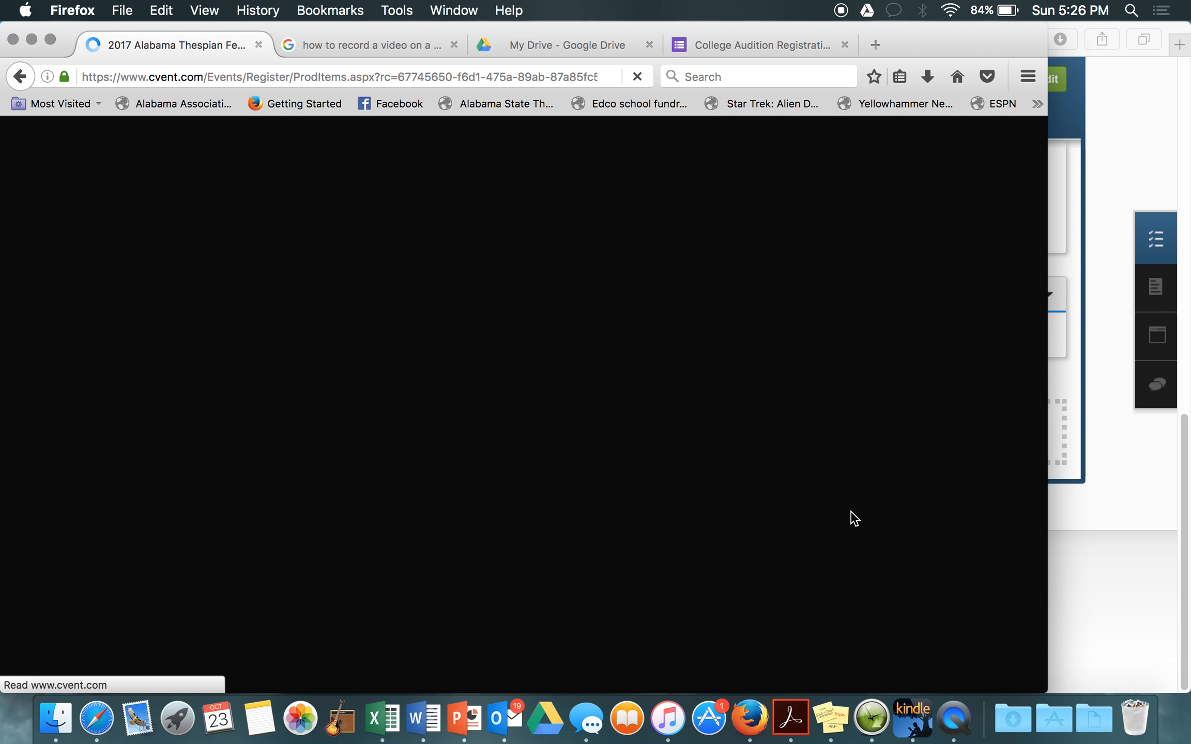
Step: Tick Individual Event Session 1, Session 2 and Session 3
scroll(704, 429, down, 3)
scroll(703, 432, down, 2)
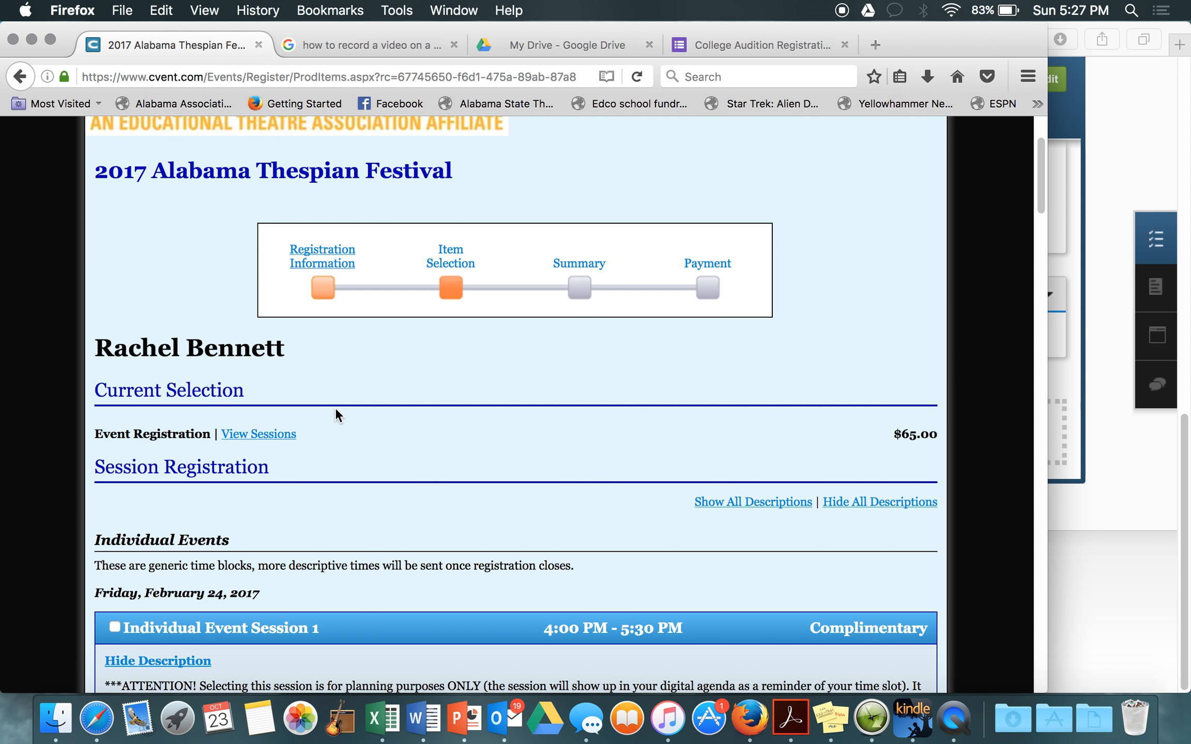
scroll(336, 410, down, 5)
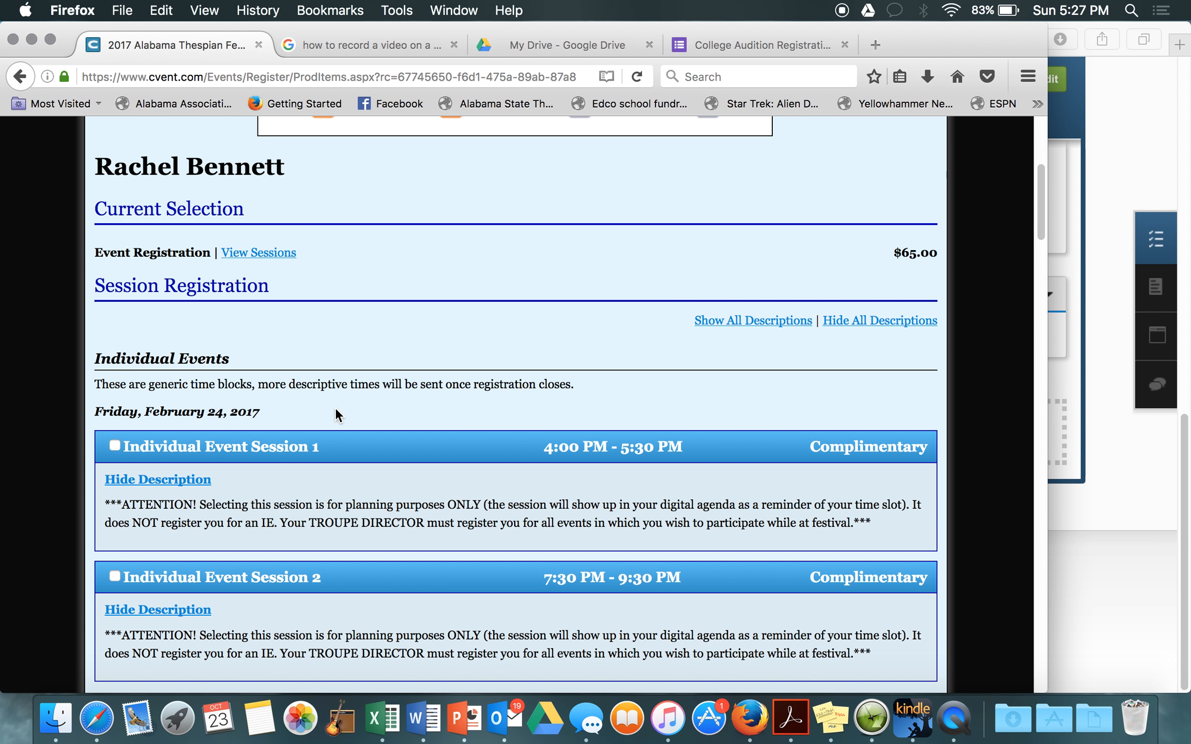
scroll(502, 403, down, 2)
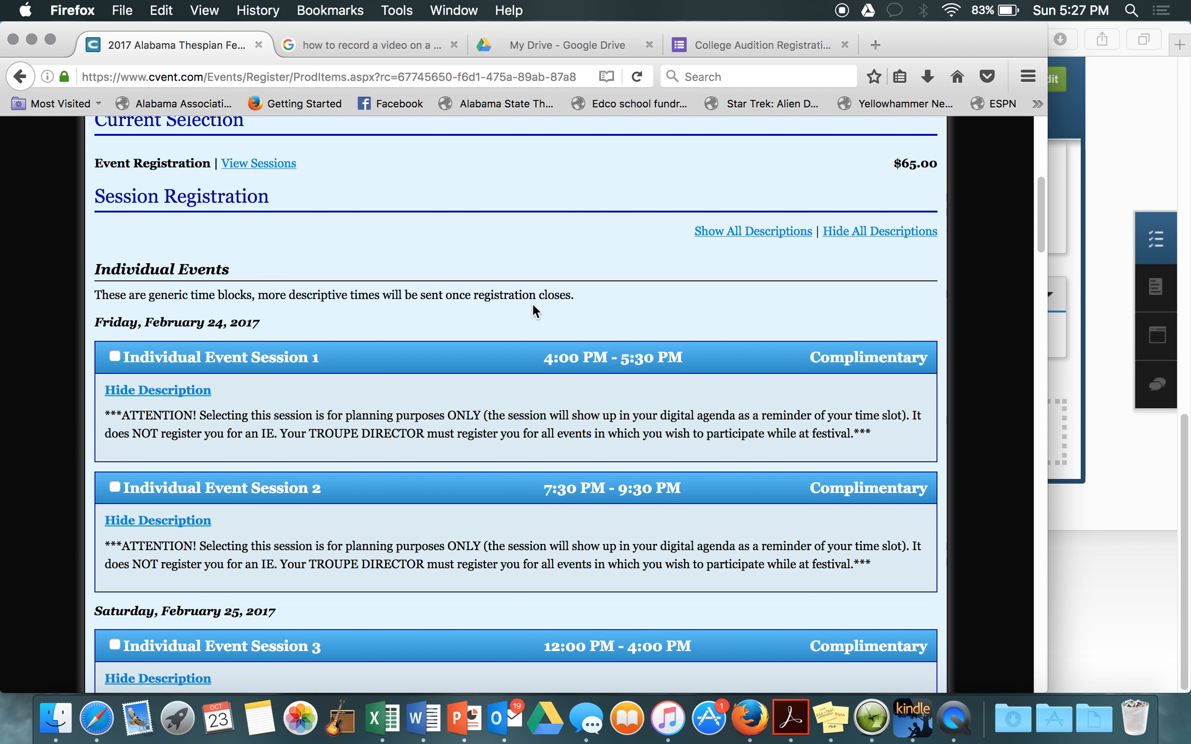
scroll(383, 339, down, 1)
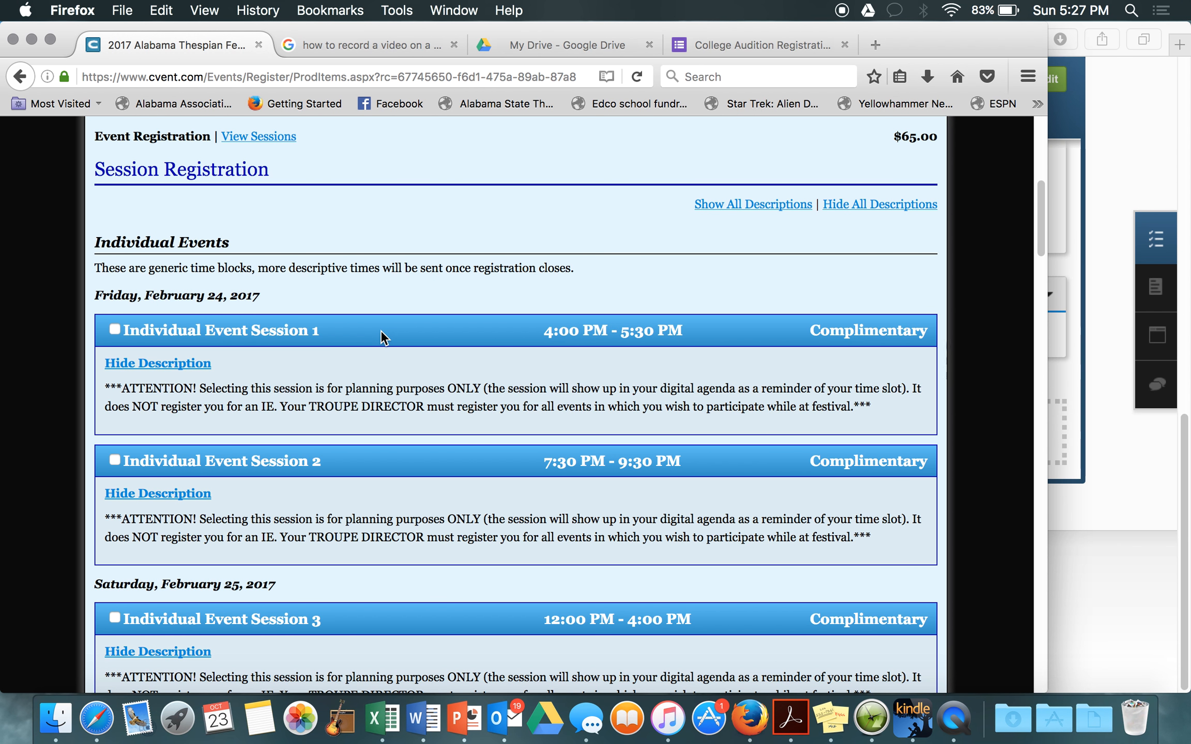
scroll(417, 273, down, 3)
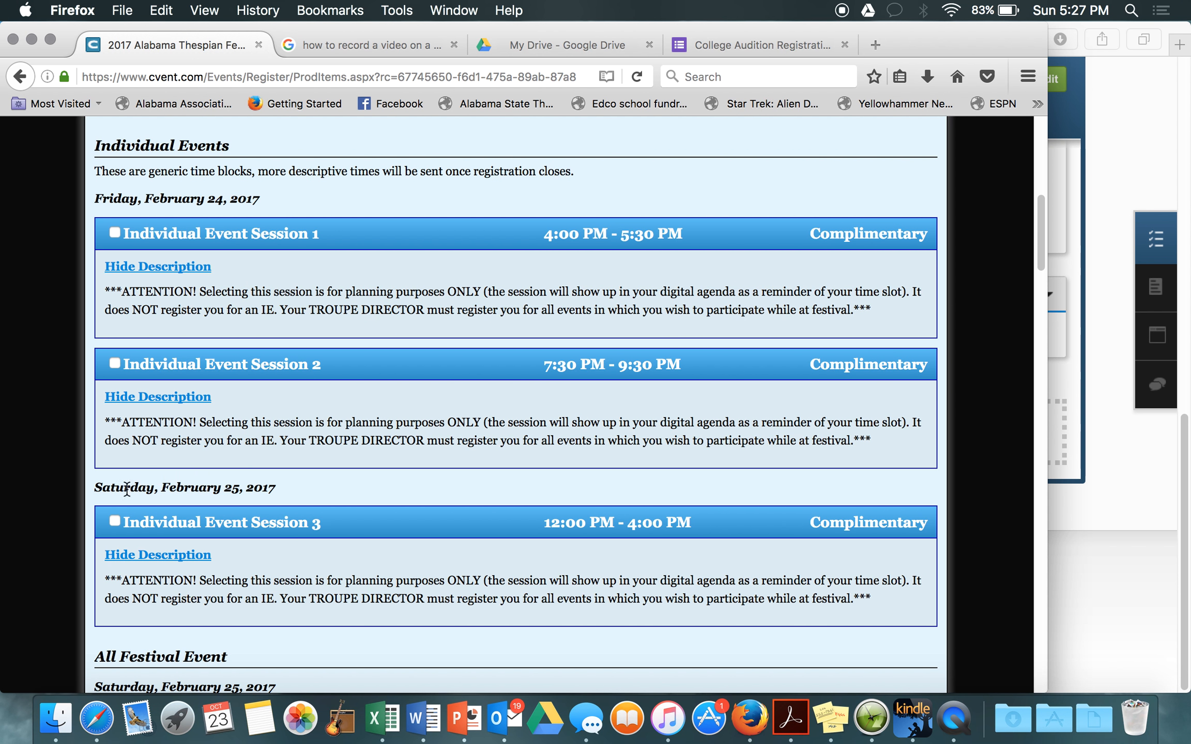
click(114, 233)
click(115, 364)
click(113, 521)
Step: Choose Workshop A for Workshop Sessions #1 through #4
scroll(329, 439, down, 10)
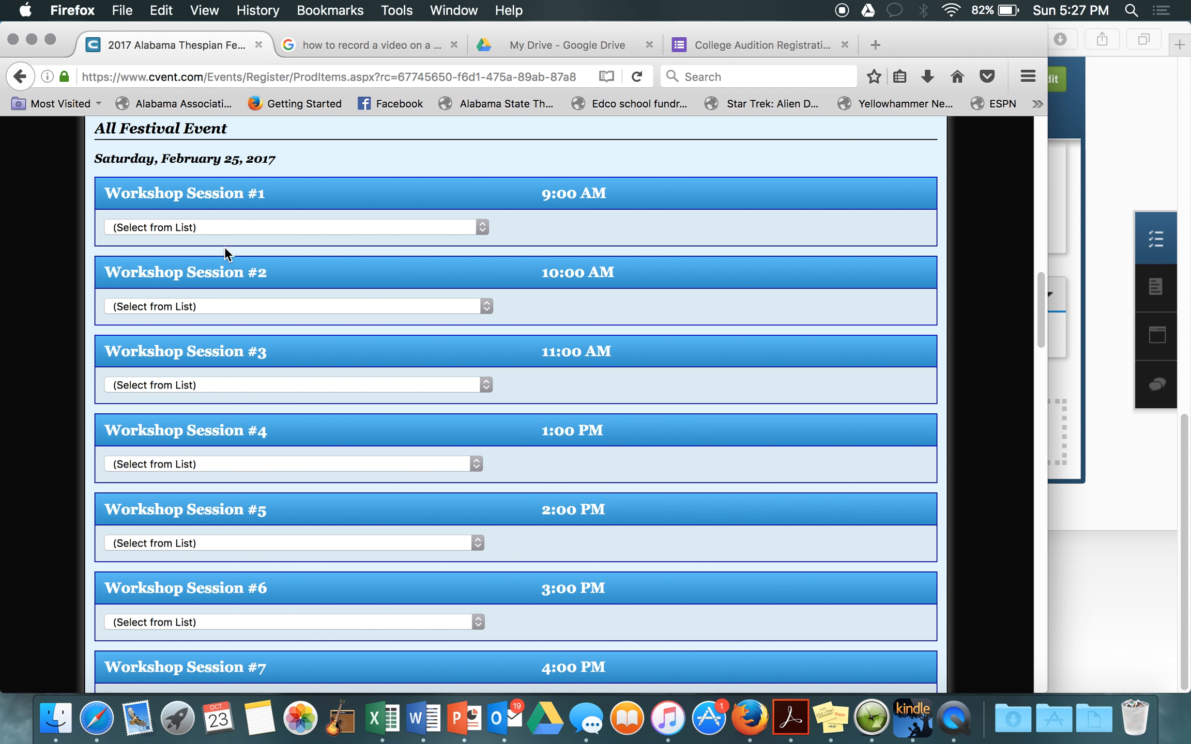
click(211, 232)
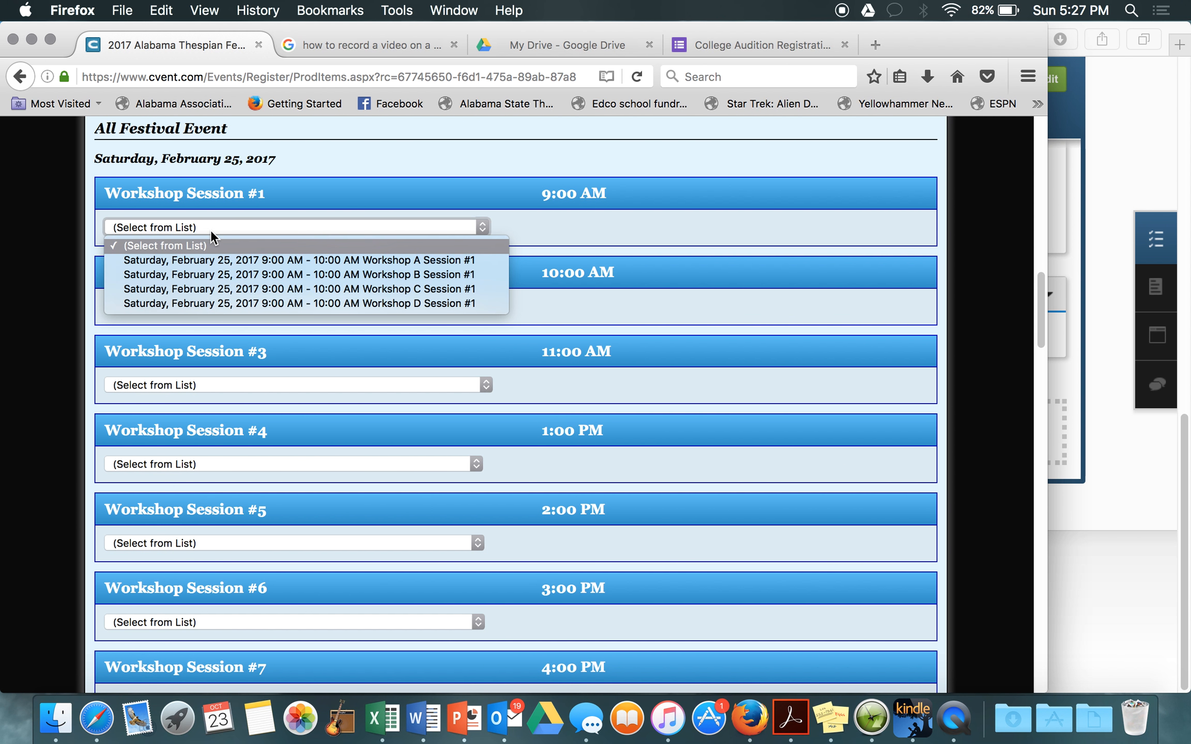
click(211, 260)
click(211, 227)
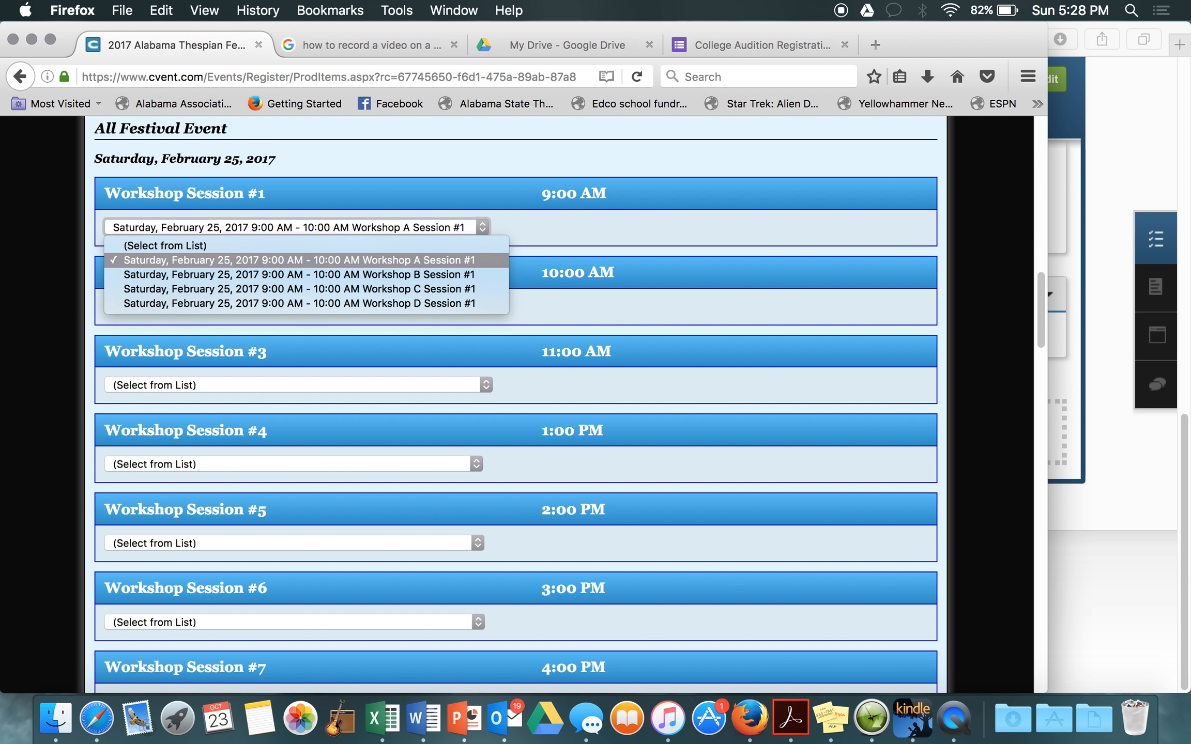
click(211, 260)
click(211, 306)
click(210, 336)
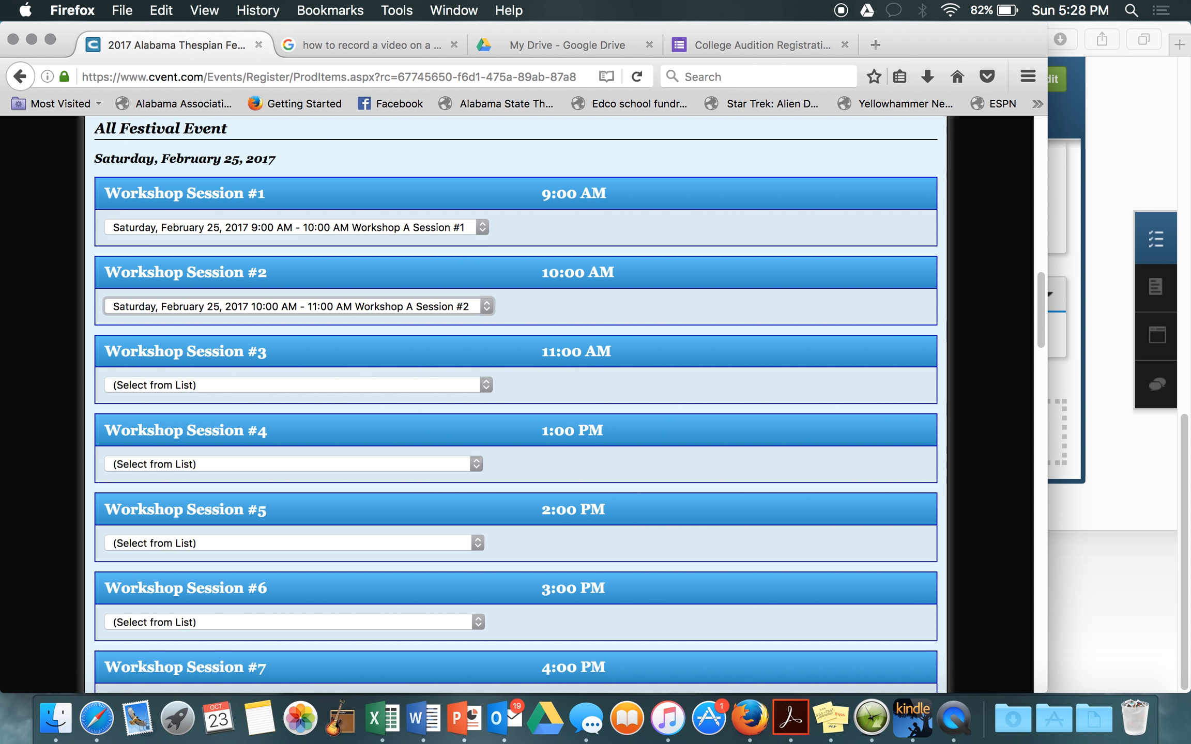
click(211, 386)
click(211, 417)
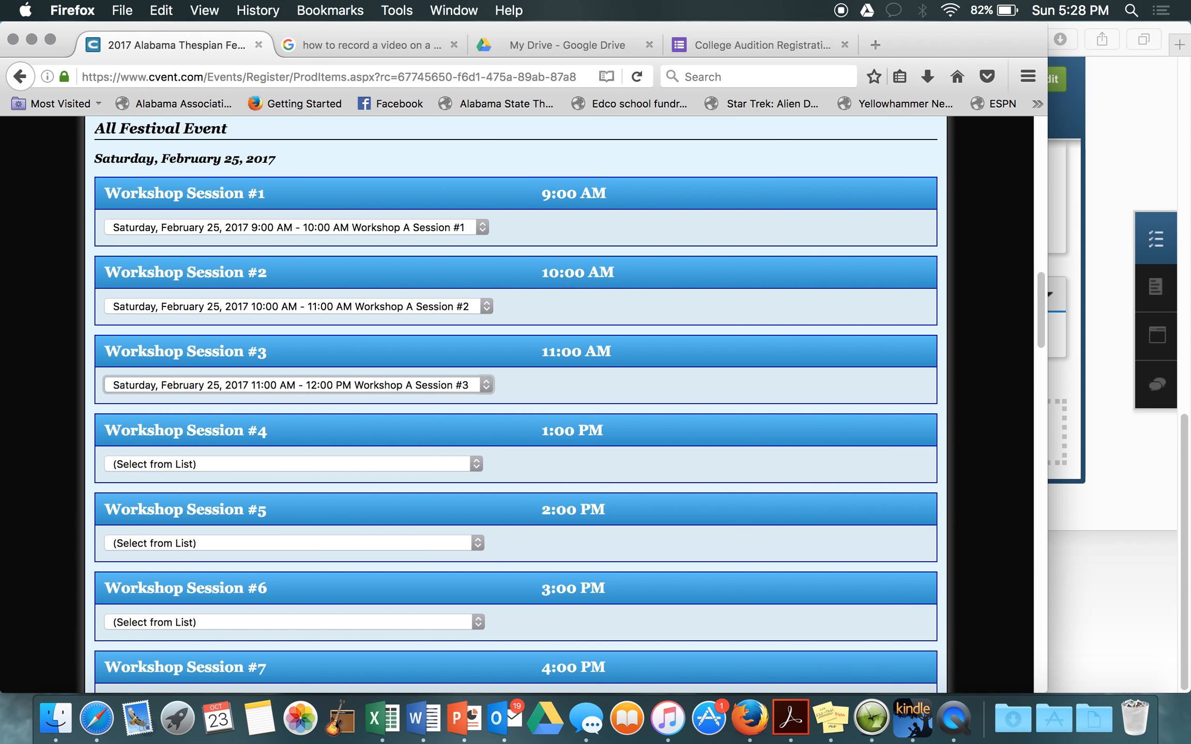
click(210, 464)
click(211, 494)
Step: Choose Workshop A for Workshop Sessions #5, #6 and #7
click(211, 543)
click(211, 576)
click(211, 543)
click(211, 576)
click(211, 623)
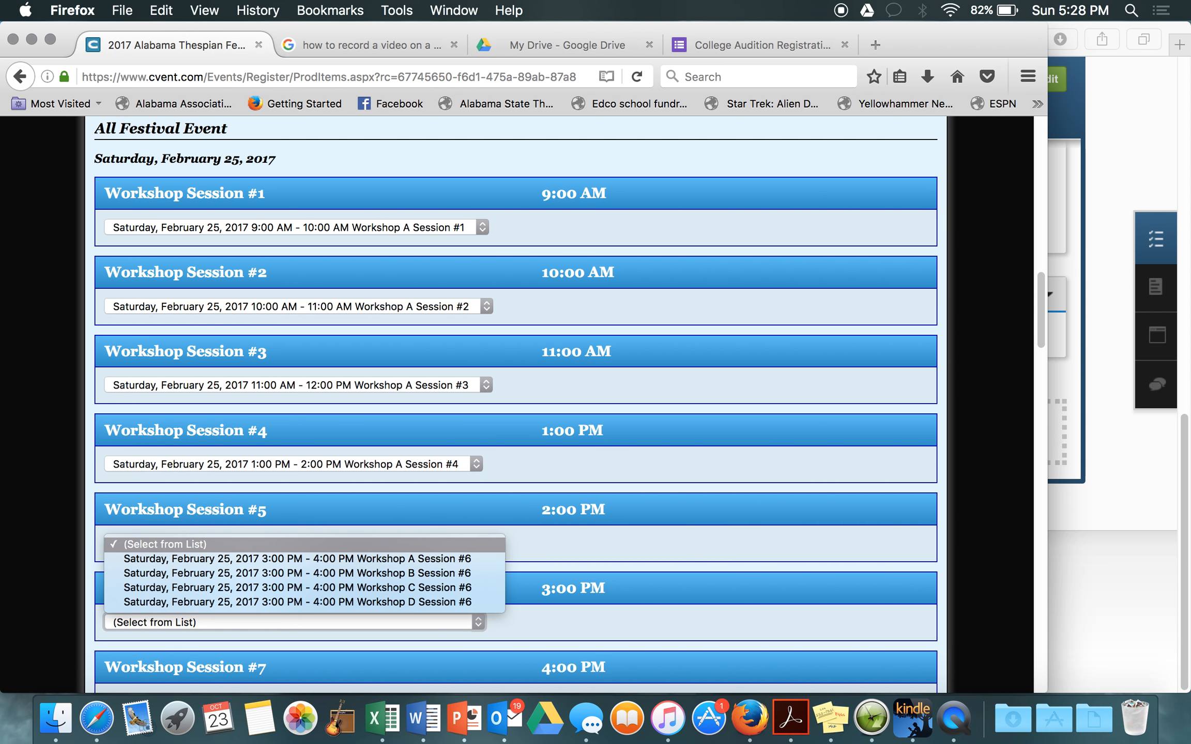
click(211, 556)
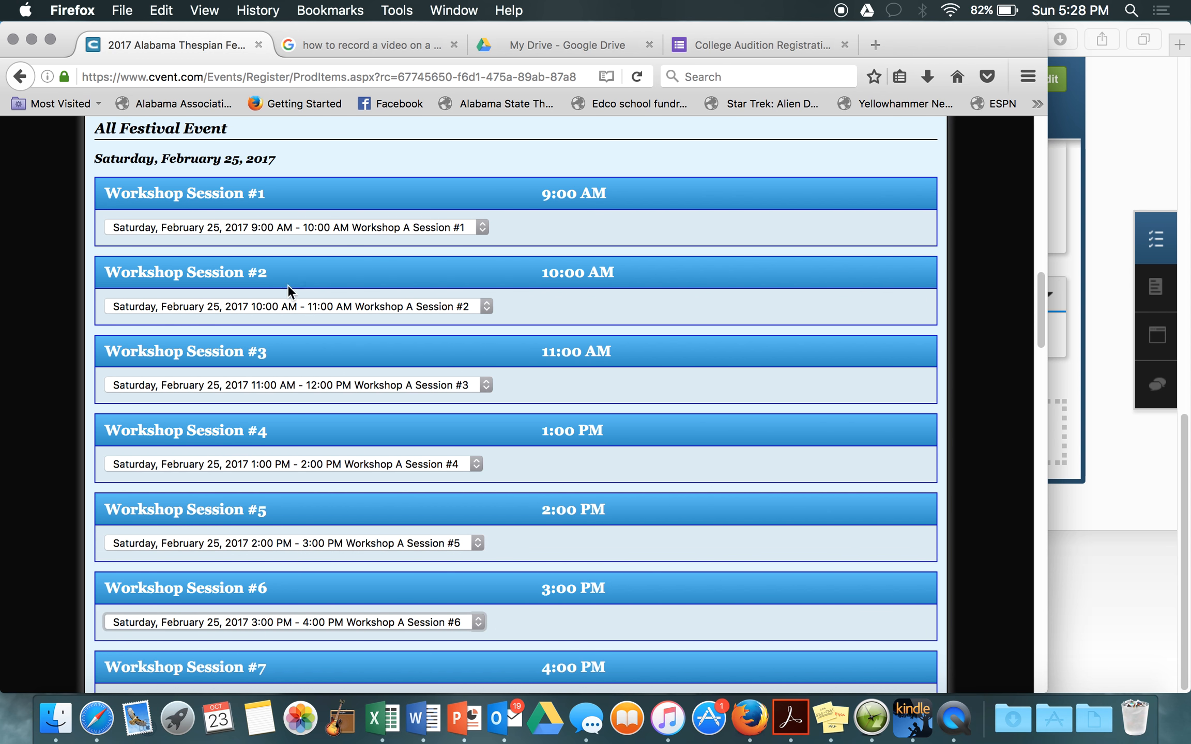
scroll(416, 371, down, 5)
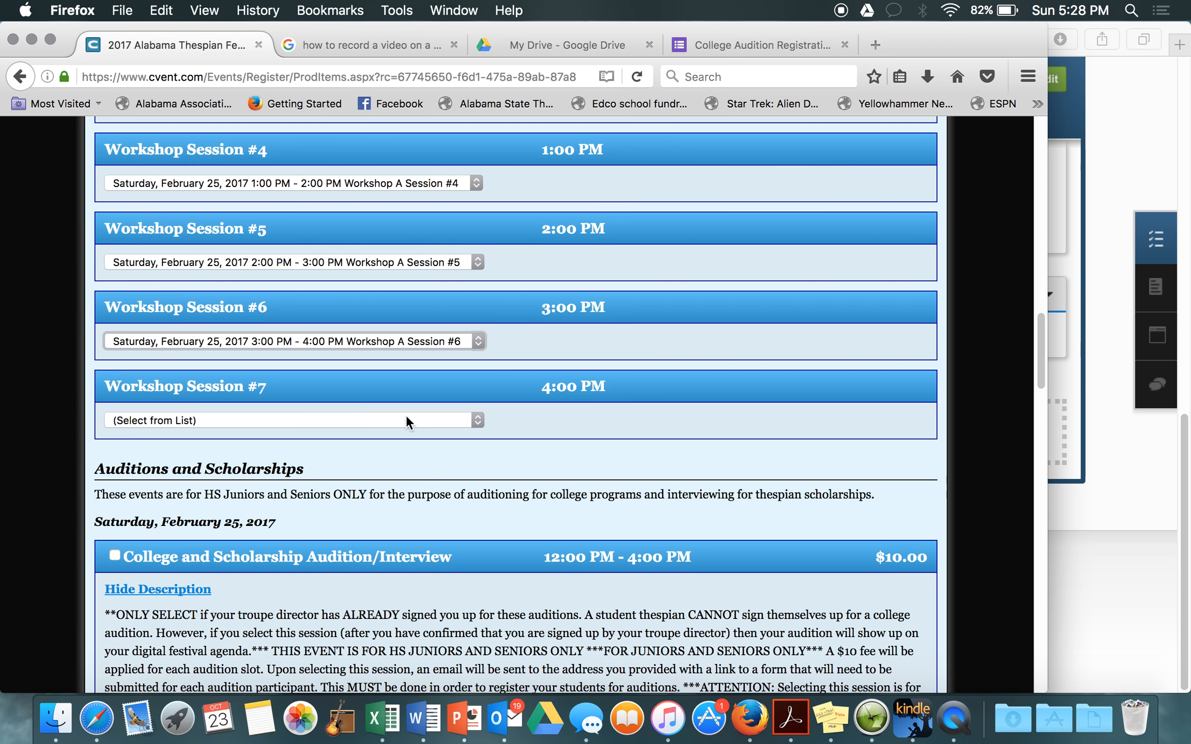
click(406, 421)
click(408, 458)
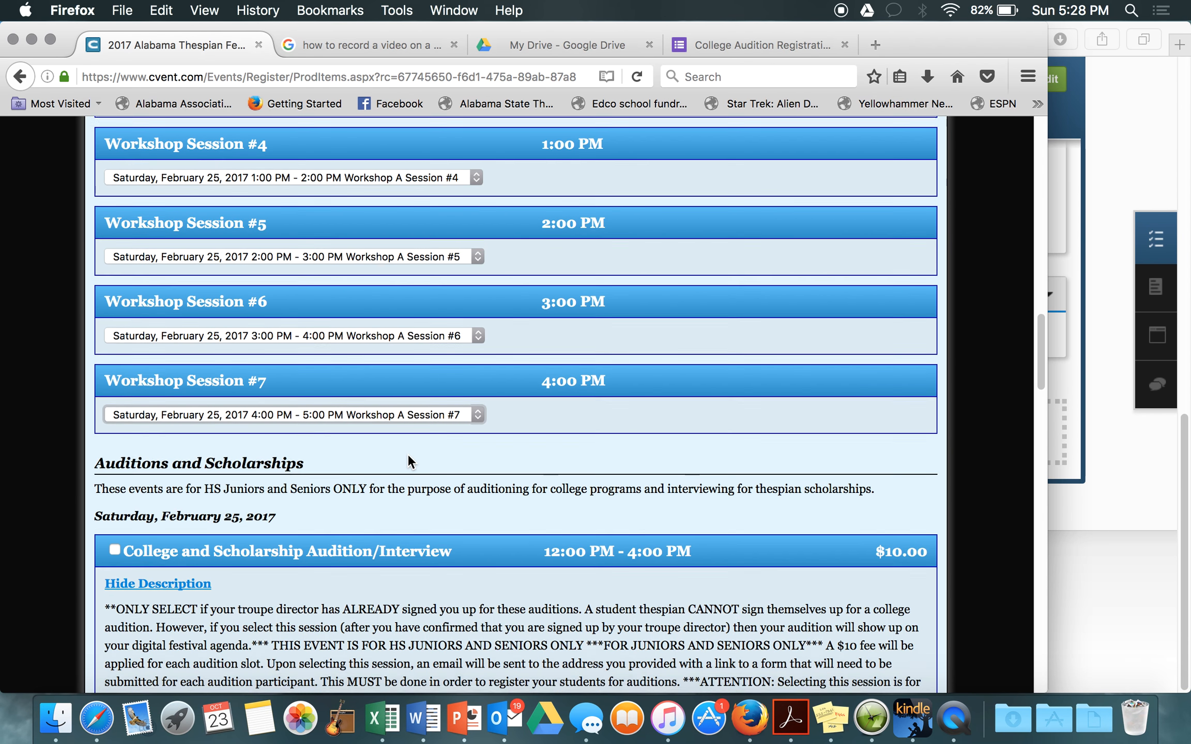
scroll(407, 454, down, 5)
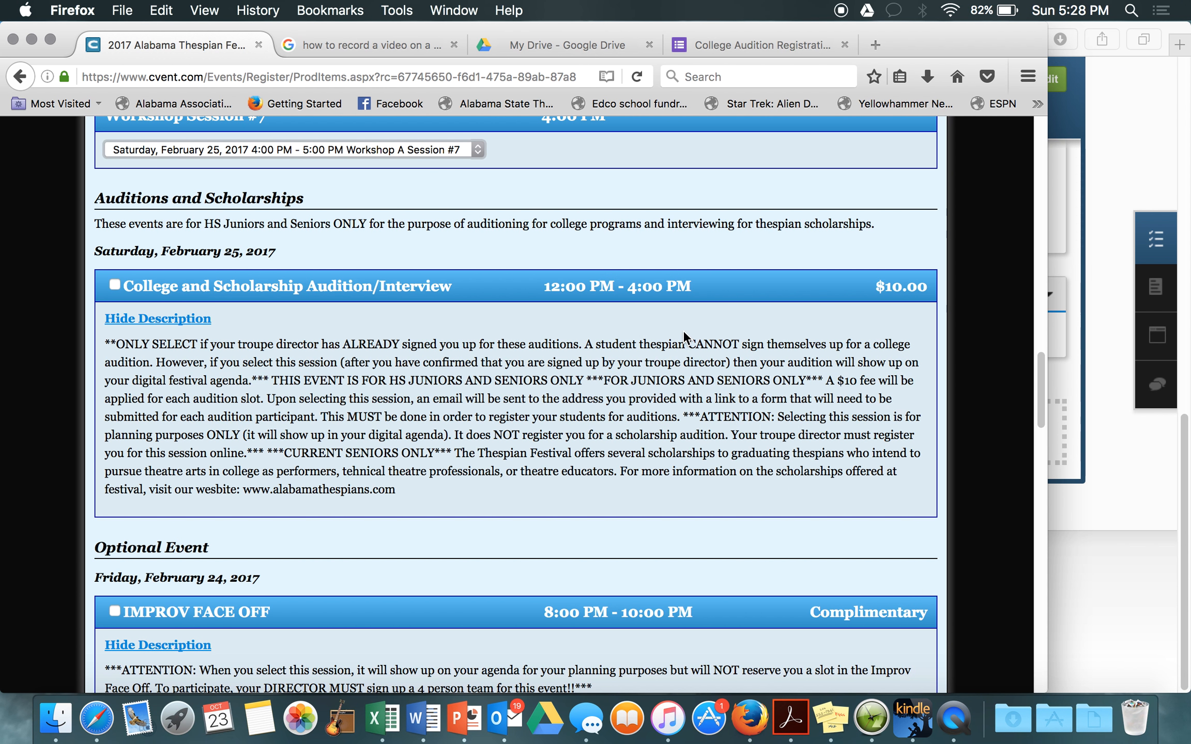
Step: Tick the $10.00 College and Scholarship Audition/Interview session under Auditions and Scholarships
click(114, 285)
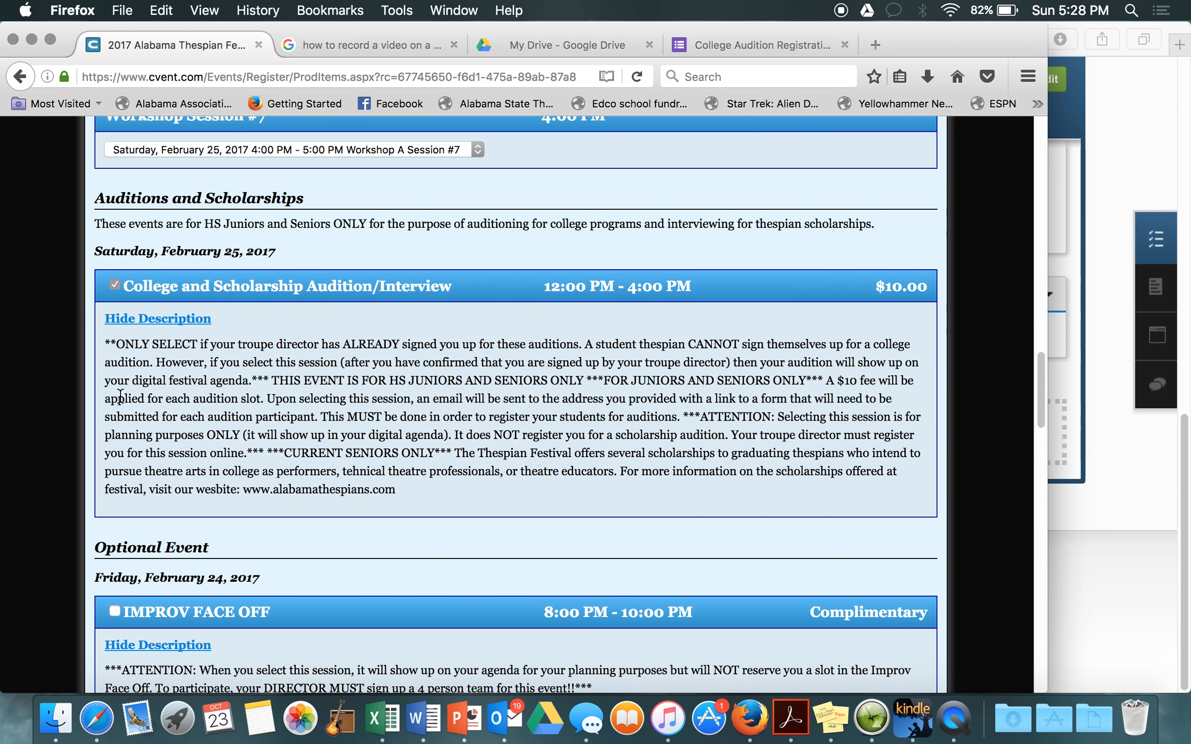
scroll(252, 472, down, 5)
scroll(252, 473, up, 3)
scroll(252, 472, up, 1)
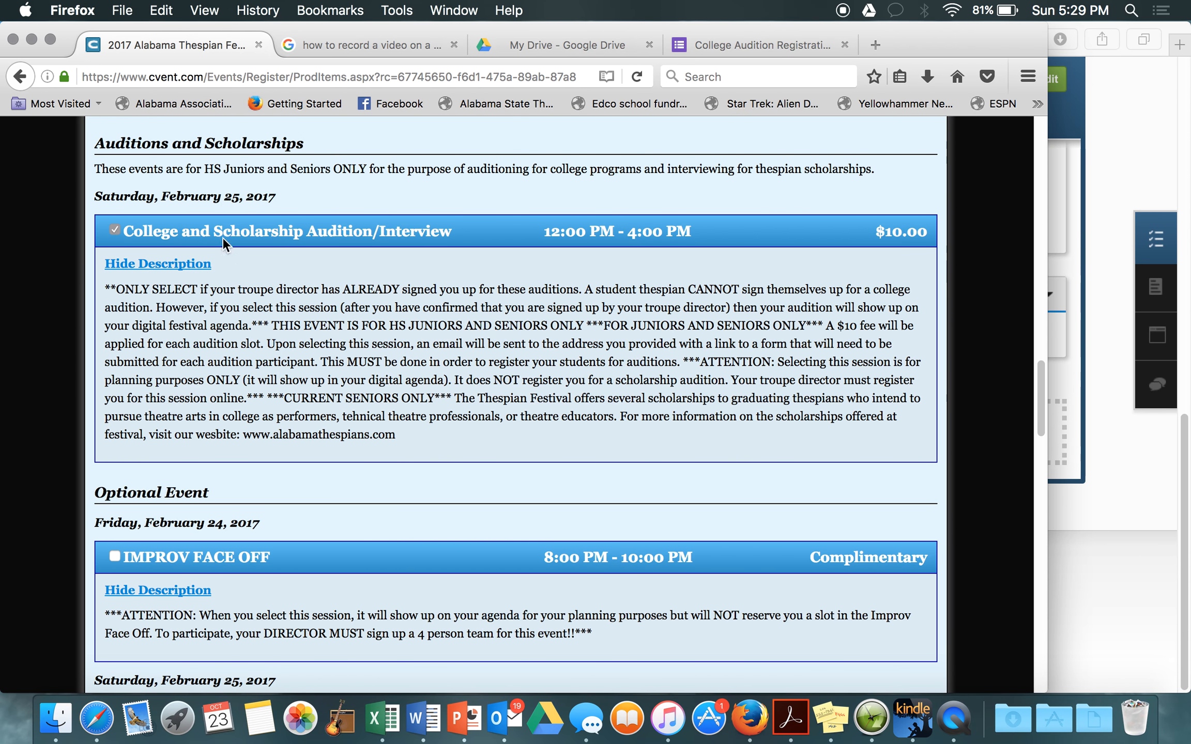
scroll(225, 333, down, 5)
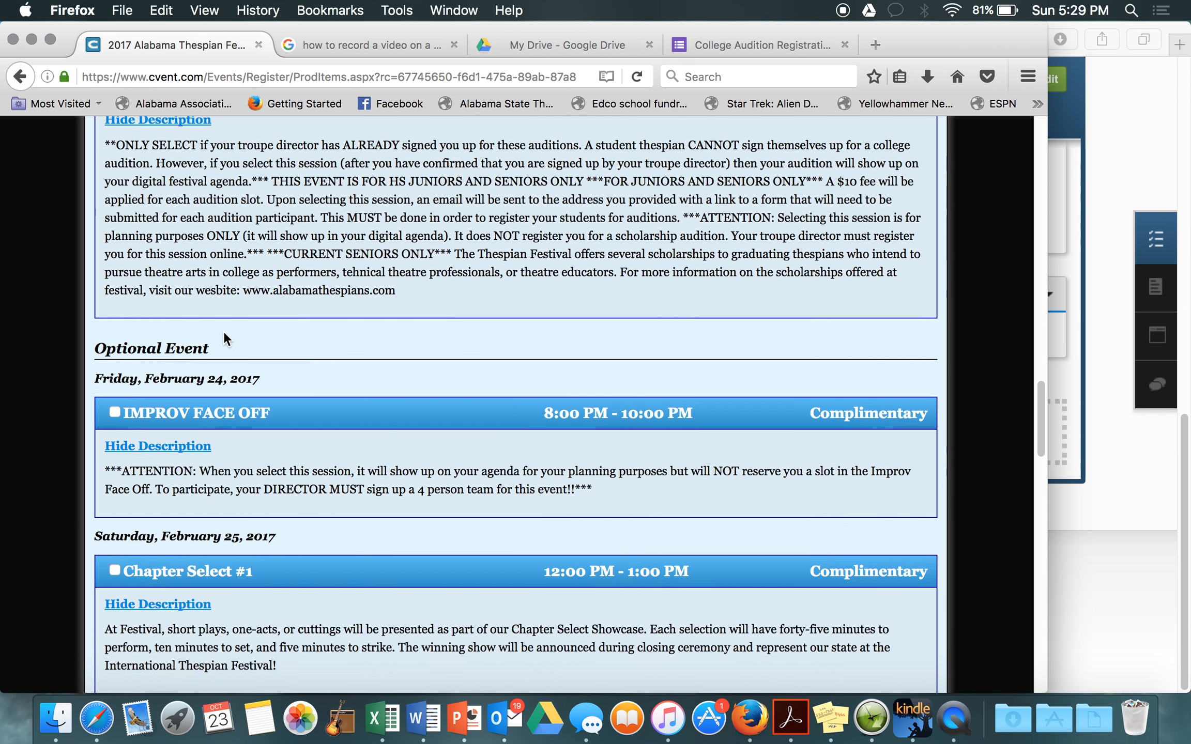
Step: Tick IMPROV FACE OFF, Chapter Select #1 and Chapter Select #2
scroll(223, 332, down, 1)
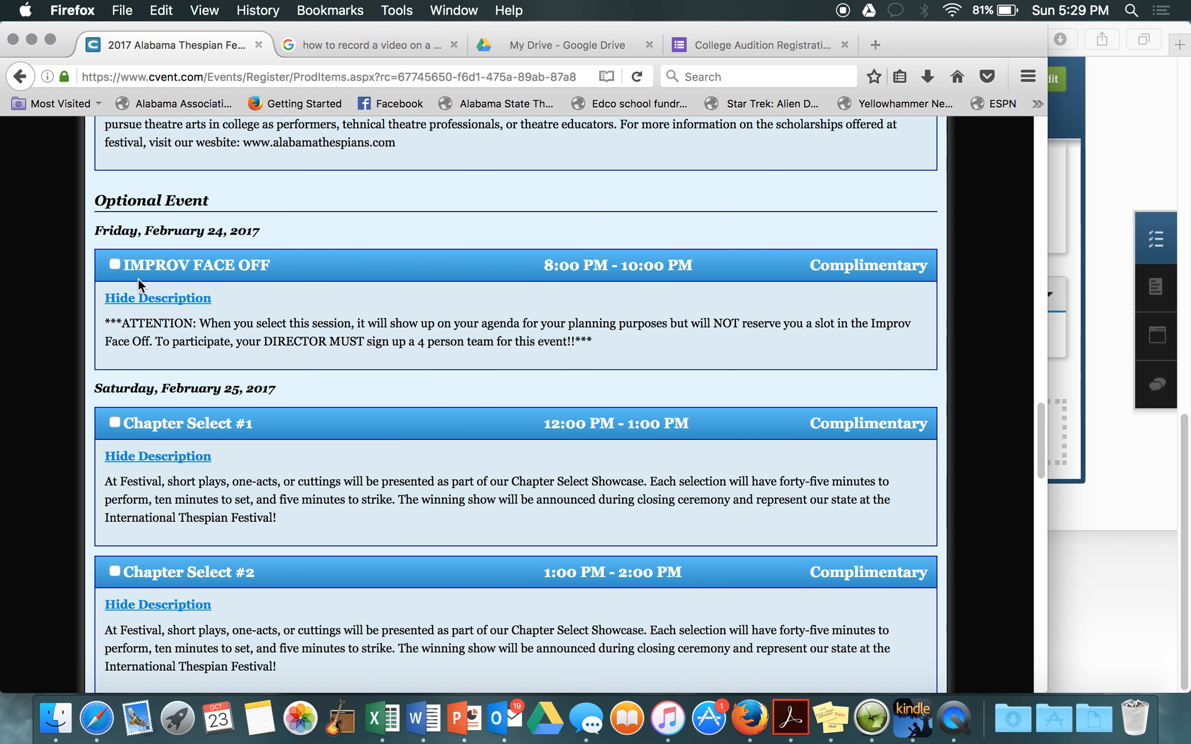
click(116, 264)
scroll(113, 431, down, 3)
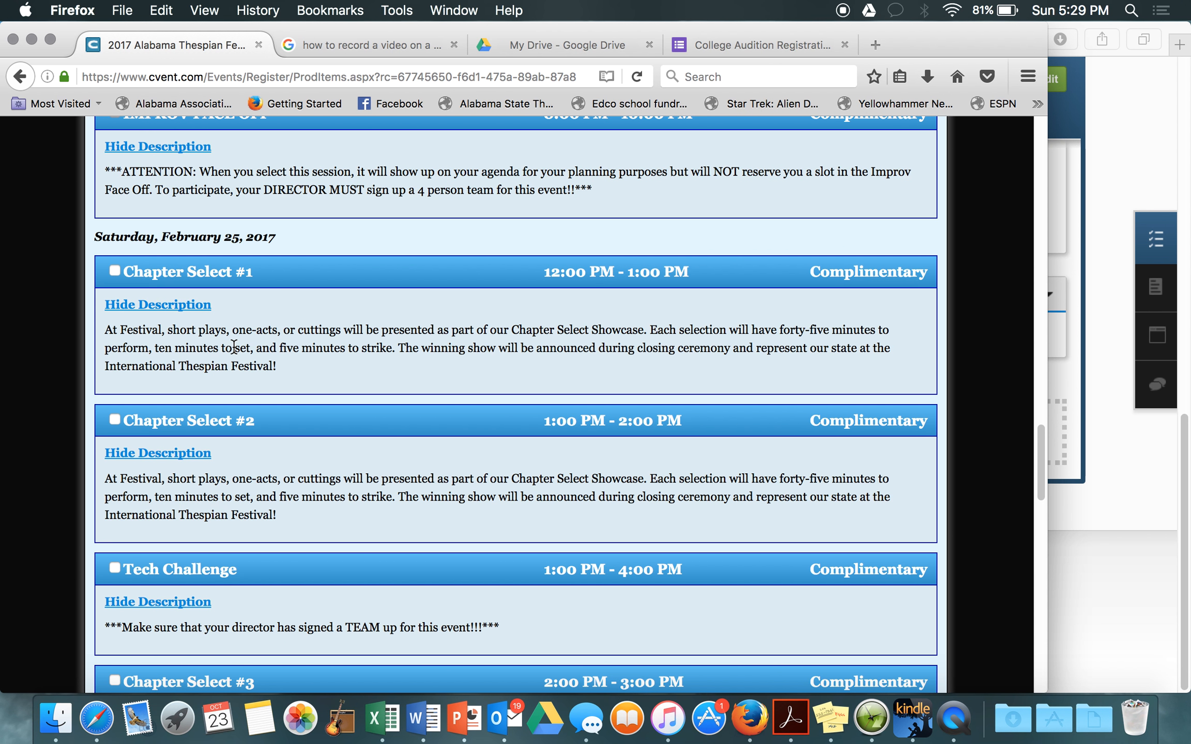
scroll(234, 346, down, 2)
scroll(233, 345, down, 6)
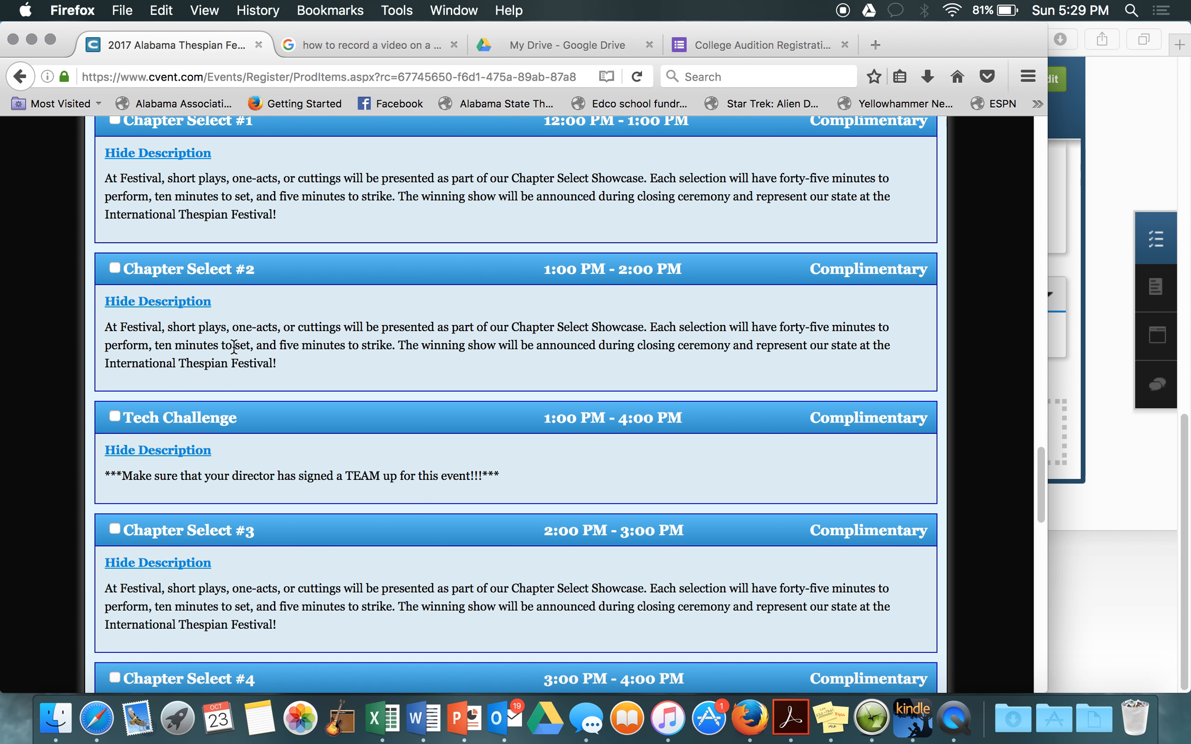
scroll(234, 346, up, 7)
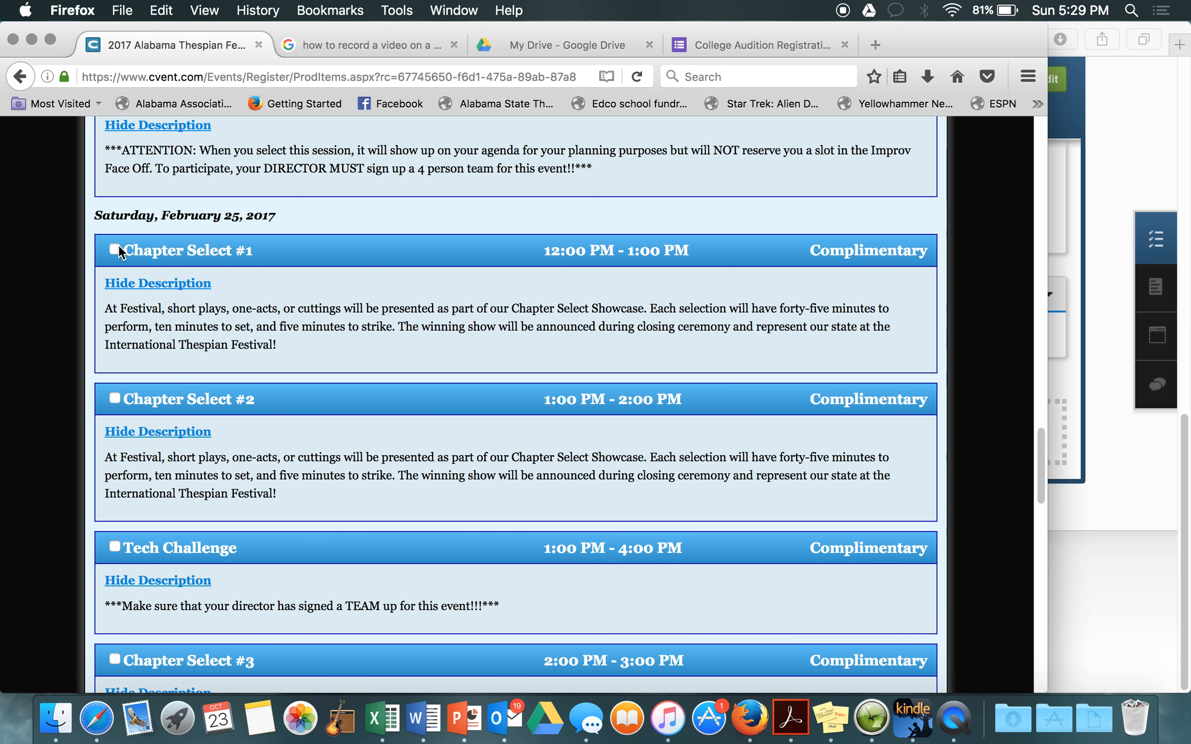
click(117, 248)
click(119, 397)
Step: Tick Tech Challenge and Chapter Select #3, #4 and #5, then scroll to the page bottom
scroll(118, 395, down, 3)
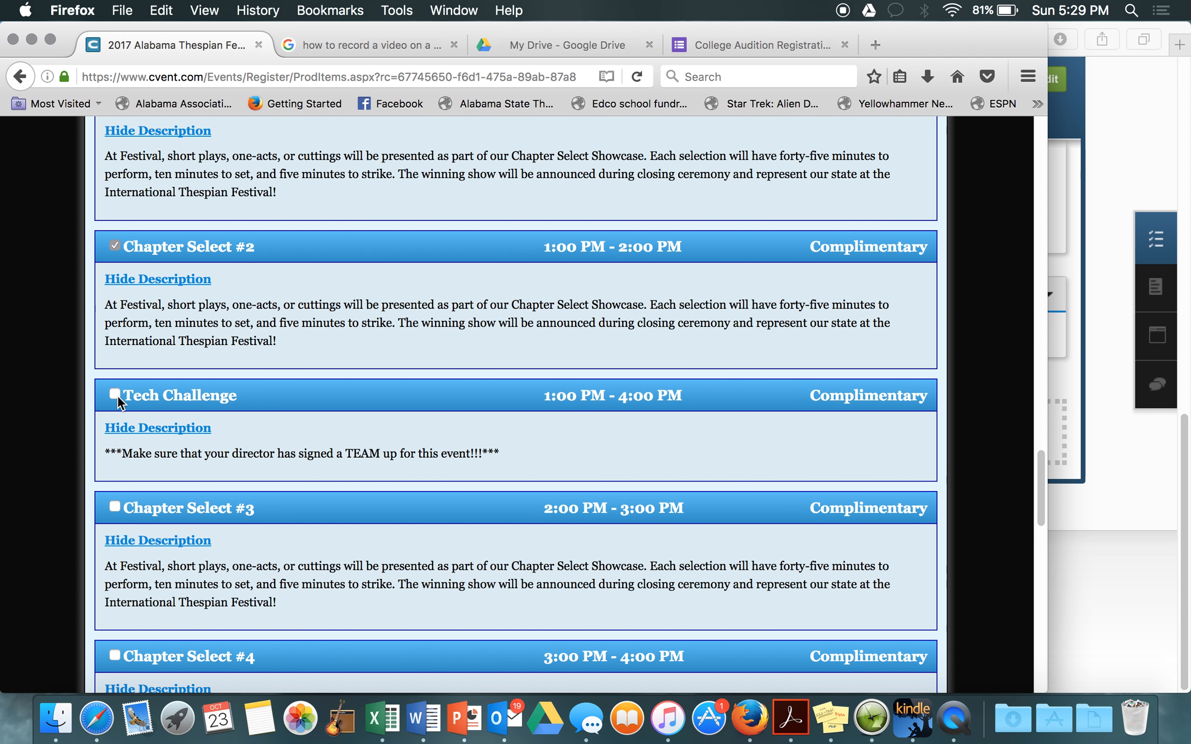
click(116, 395)
click(115, 505)
click(114, 655)
scroll(276, 627, down, 5)
scroll(277, 628, down, 3)
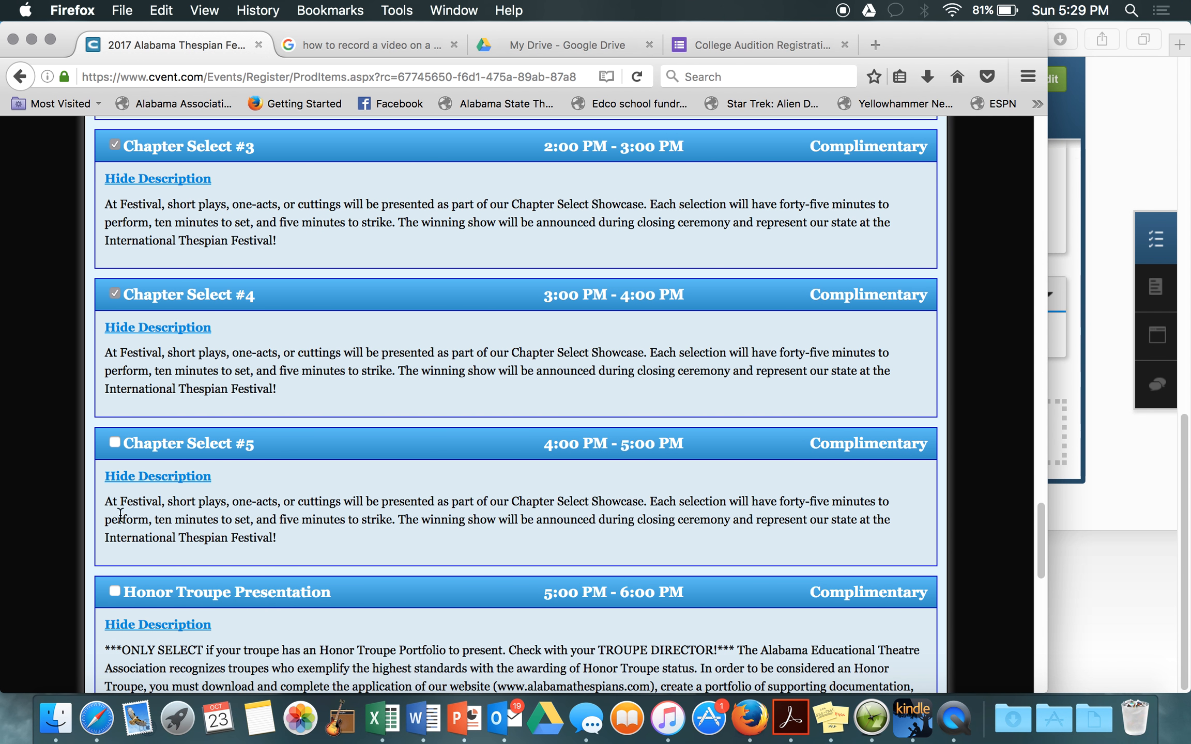
click(115, 443)
scroll(114, 442, down, 5)
scroll(223, 482, down, 4)
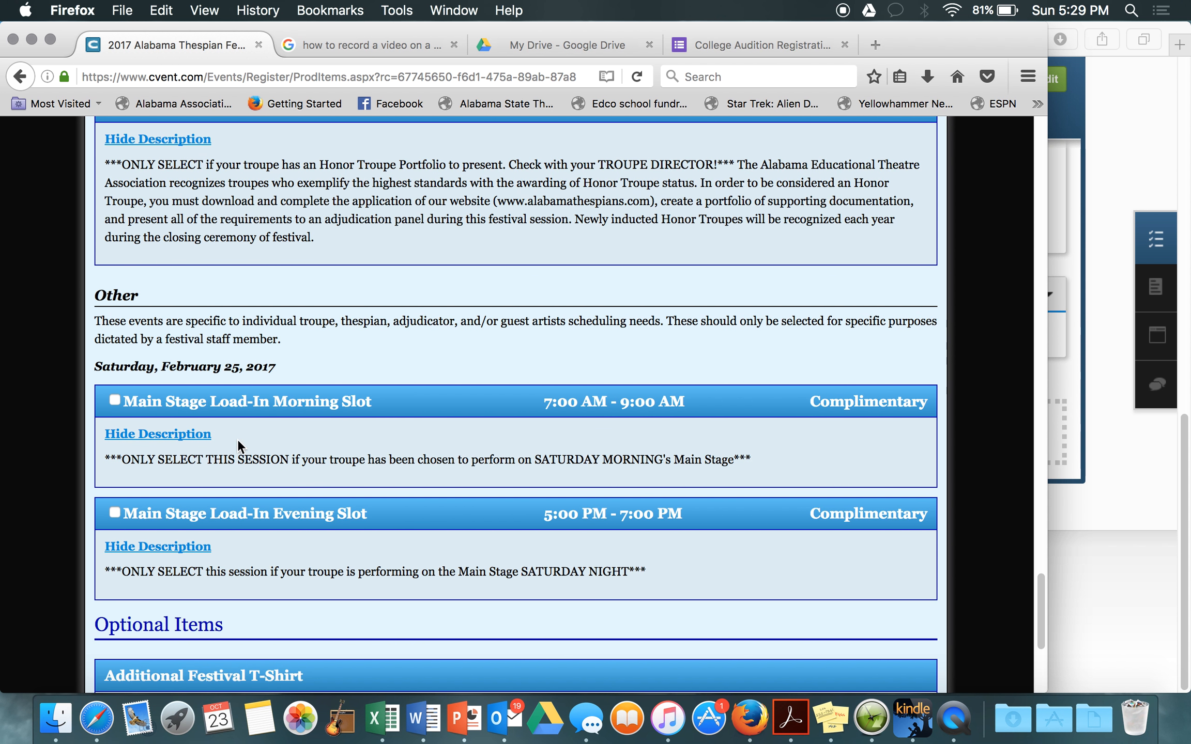
scroll(343, 487, down, 2)
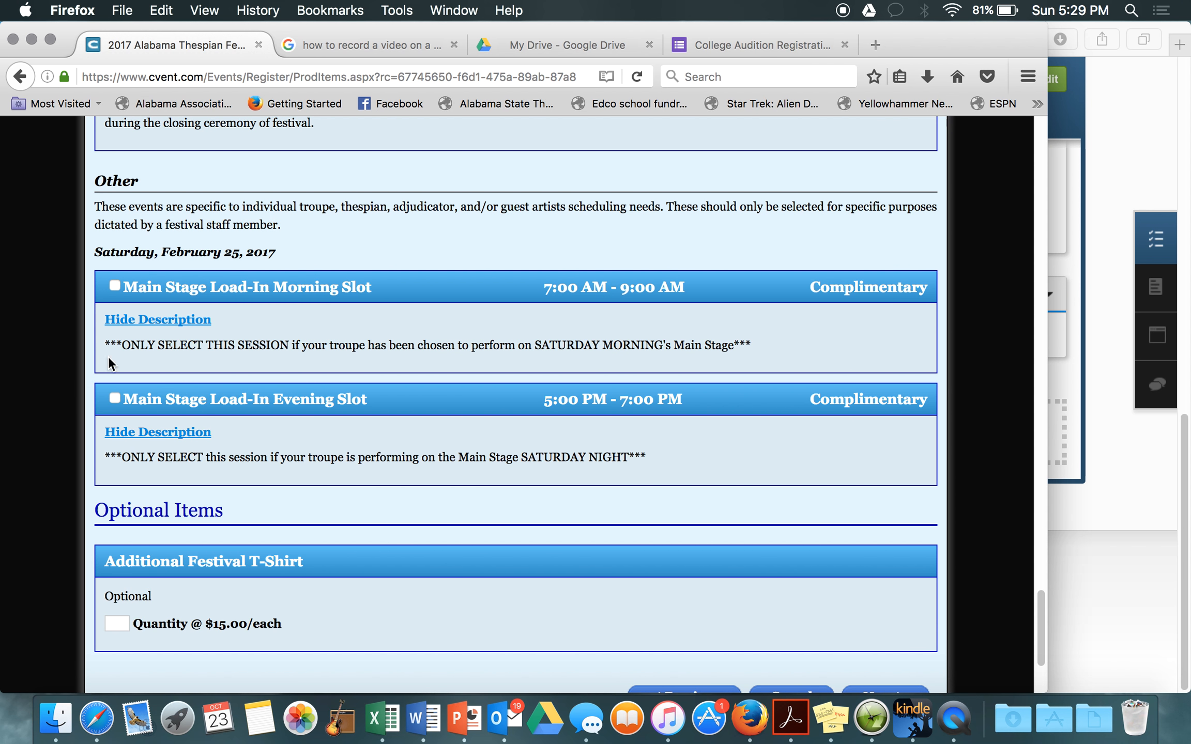
scroll(170, 445, down, 3)
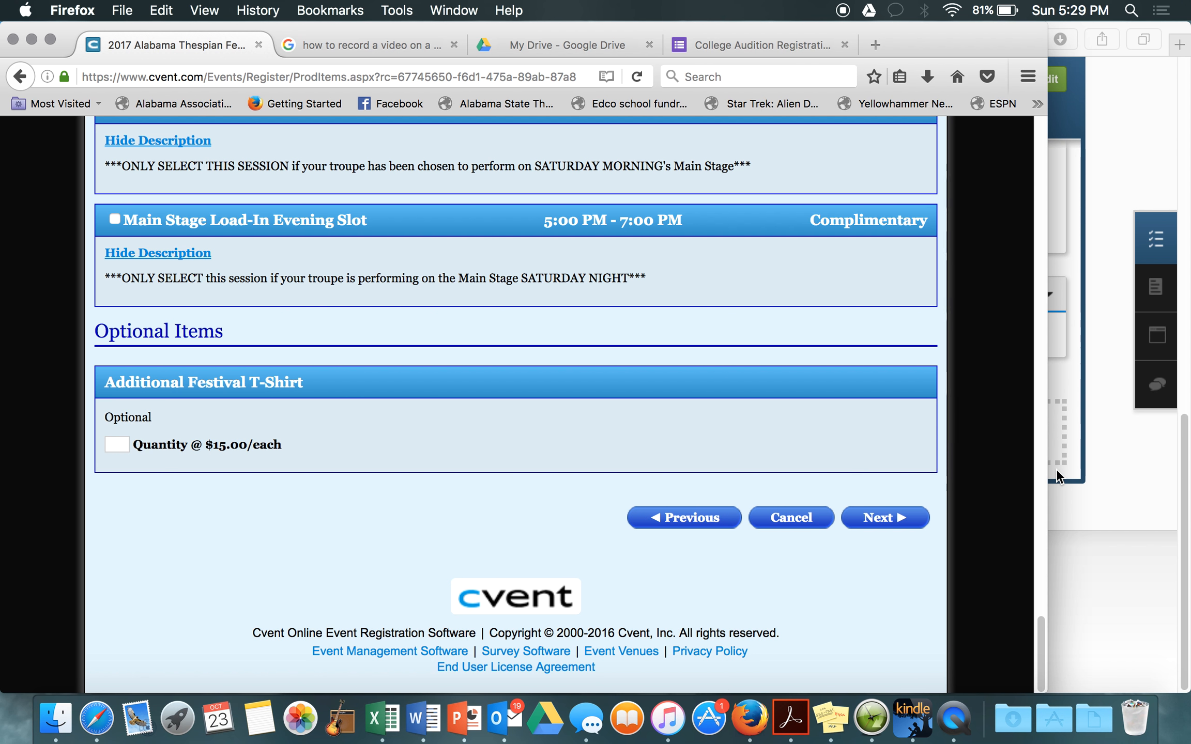
click(869, 522)
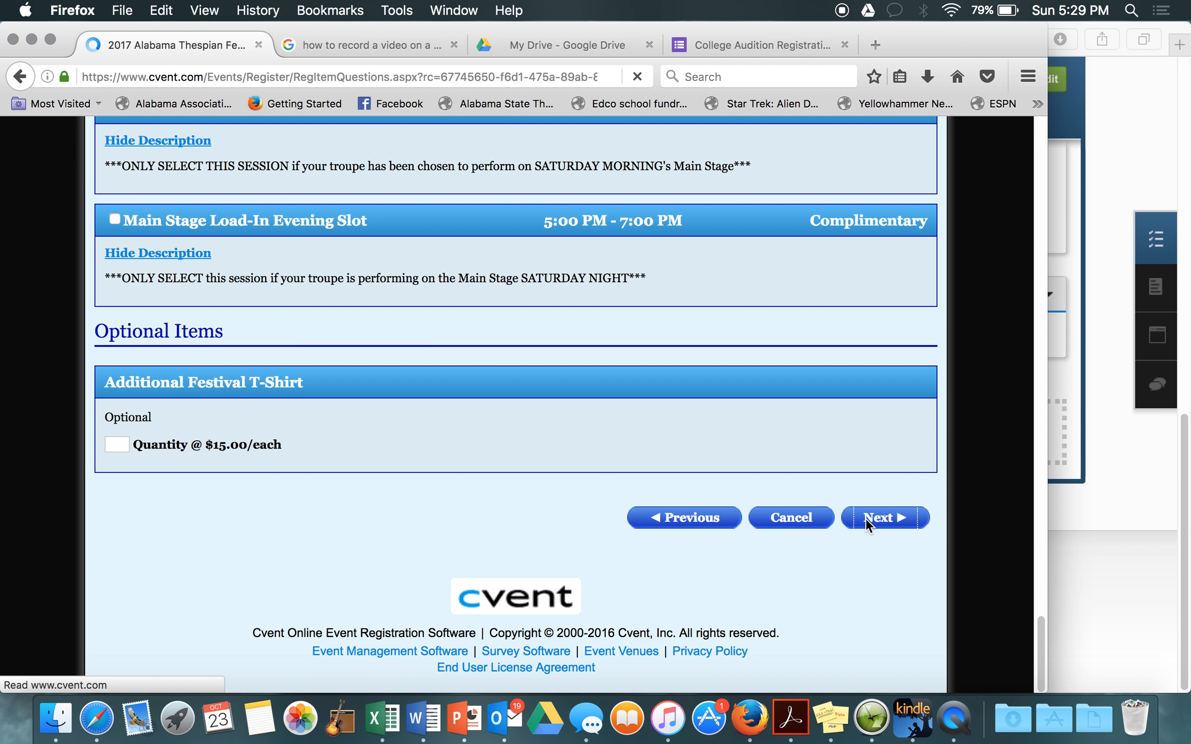
scroll(866, 520, down, 3)
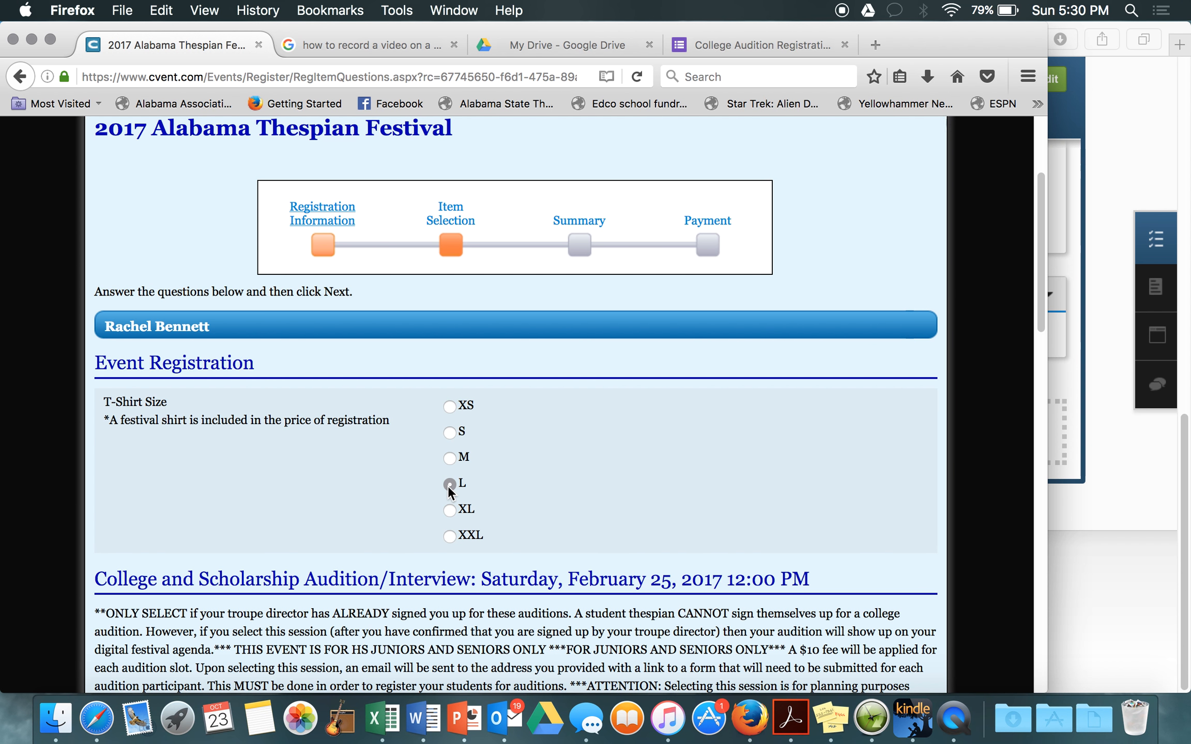
click(450, 484)
scroll(684, 468, down, 5)
scroll(684, 466, down, 3)
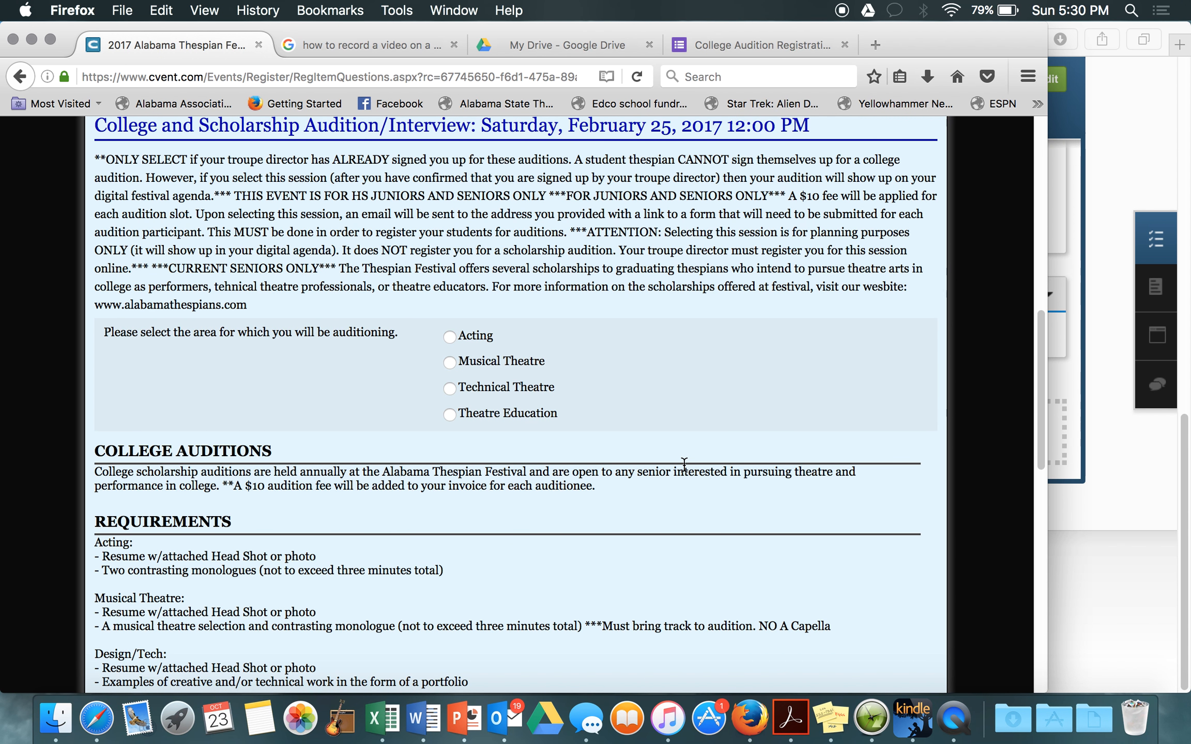
scroll(684, 465, up, 2)
scroll(684, 468, down, 3)
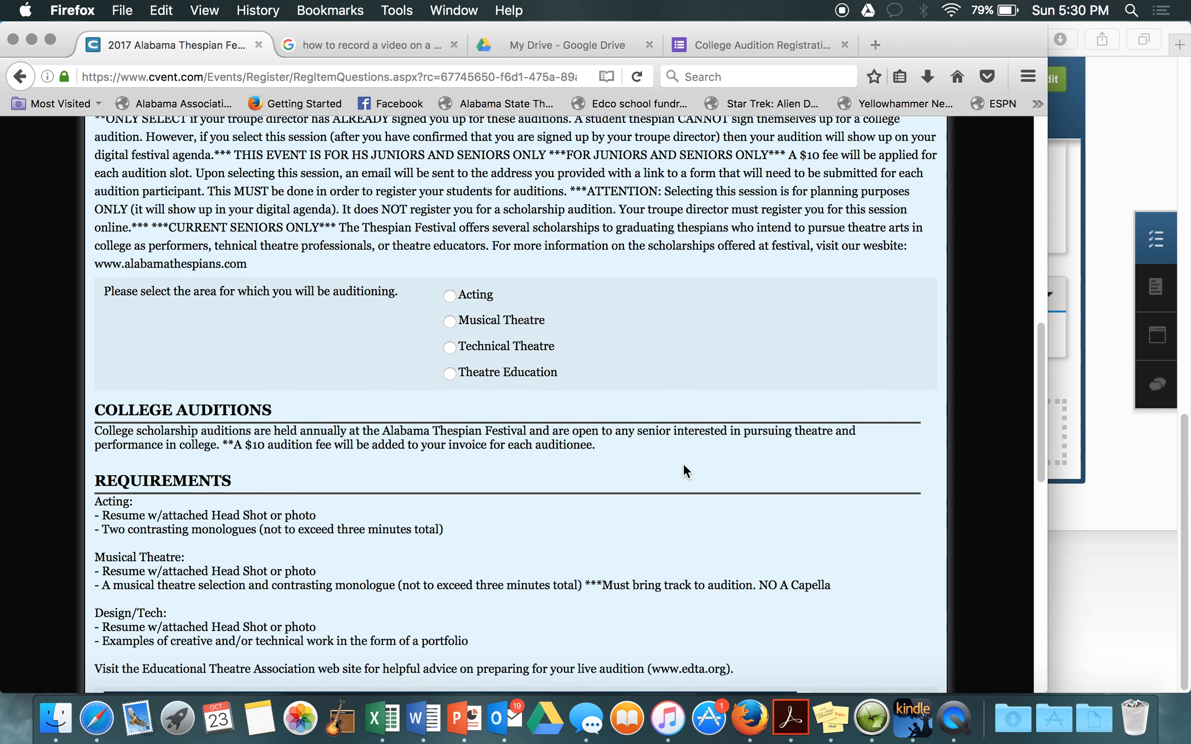
scroll(683, 464, down, 10)
scroll(683, 463, up, 3)
scroll(883, 442, up, 6)
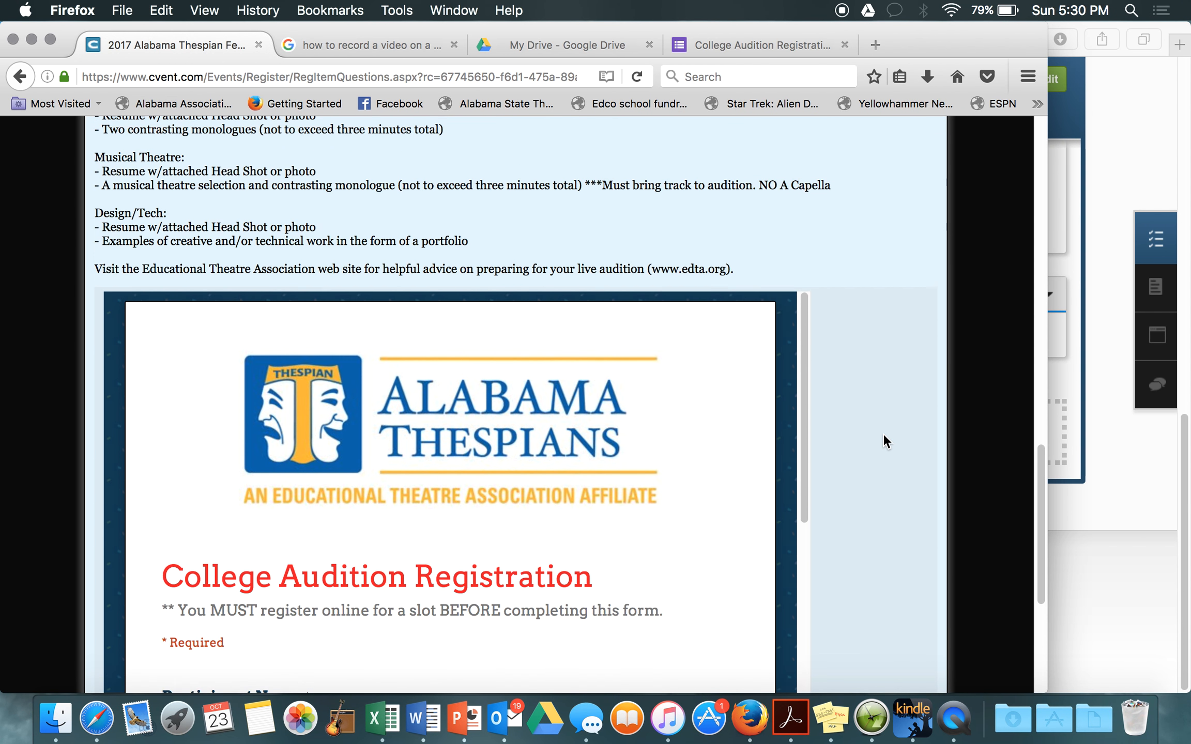
scroll(884, 435, up, 2)
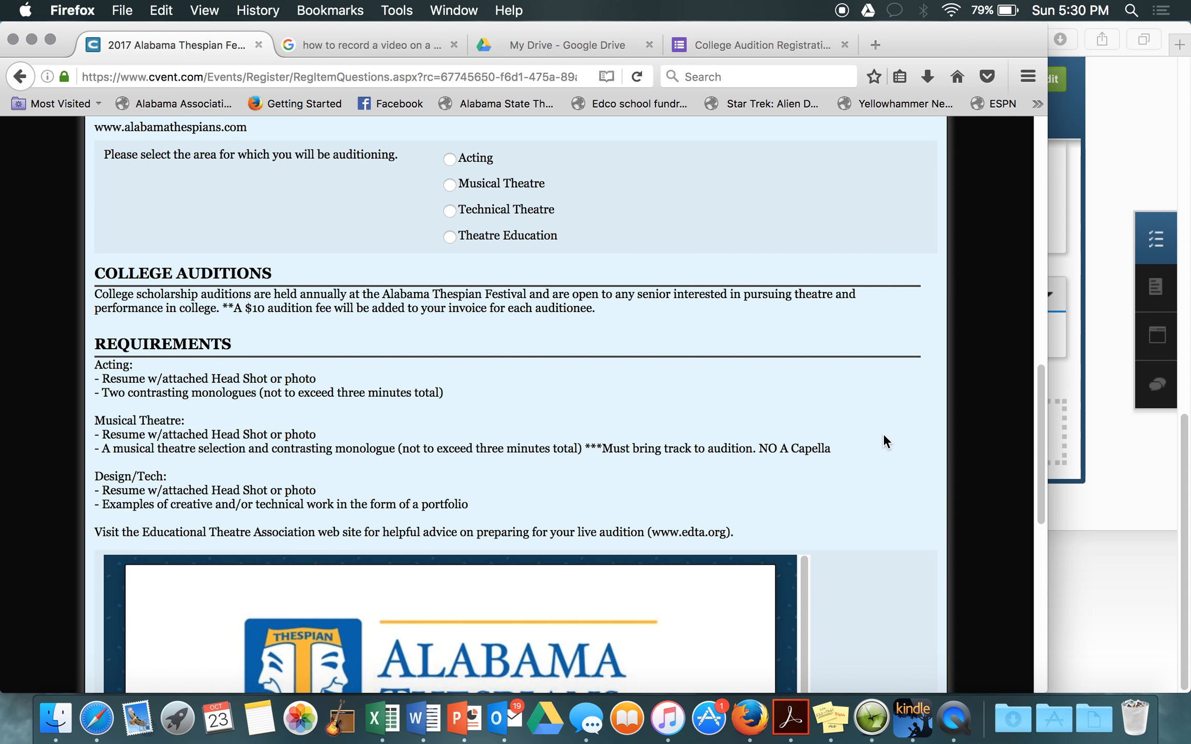
scroll(884, 435, down, 1)
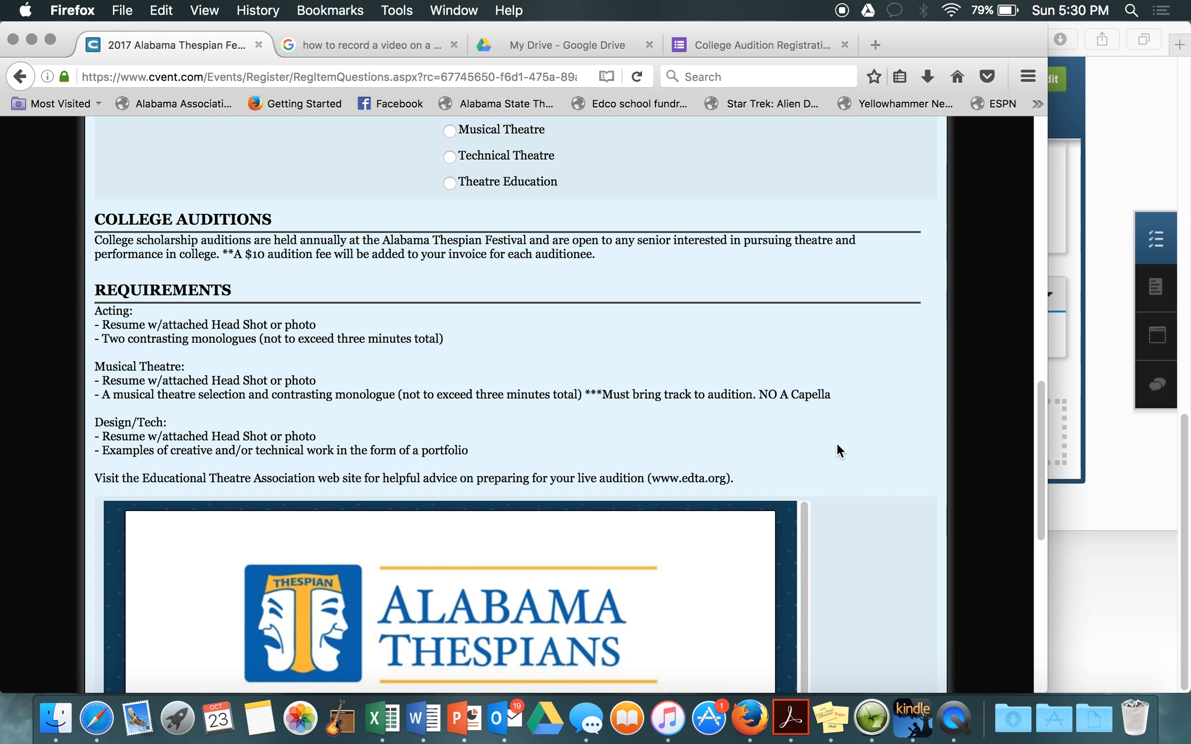
scroll(837, 444, up, 3)
scroll(837, 444, up, 1)
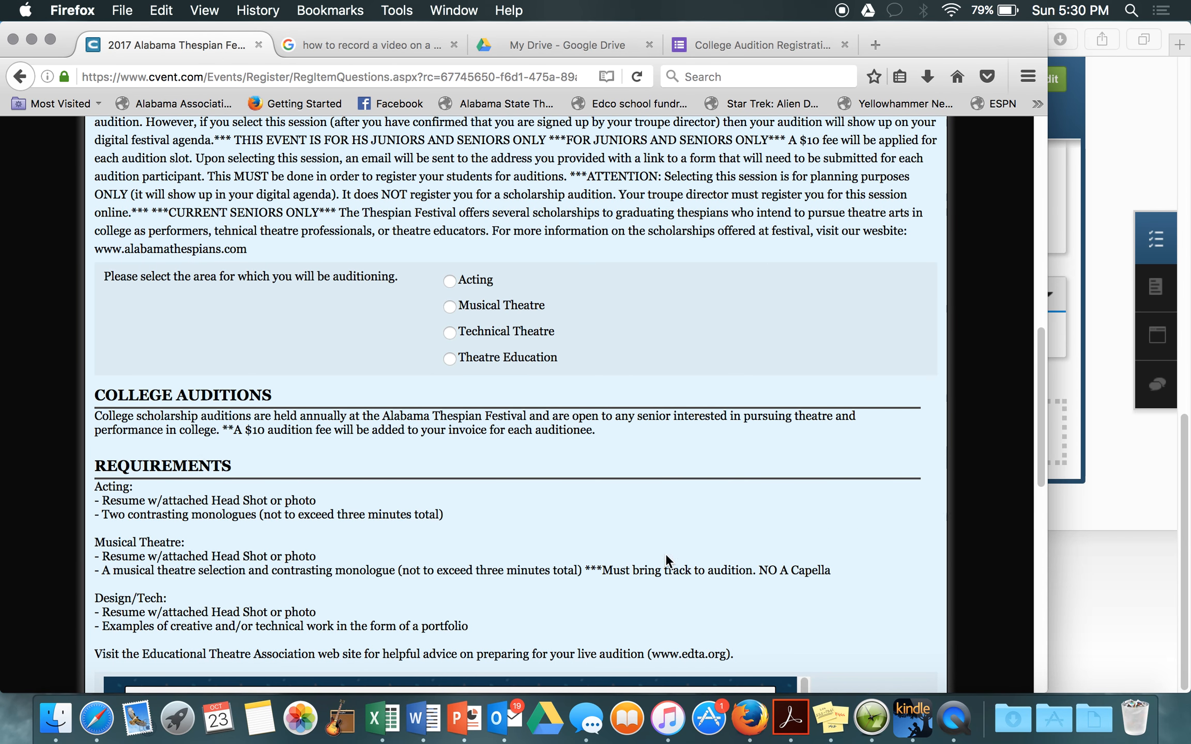
scroll(732, 361, down, 5)
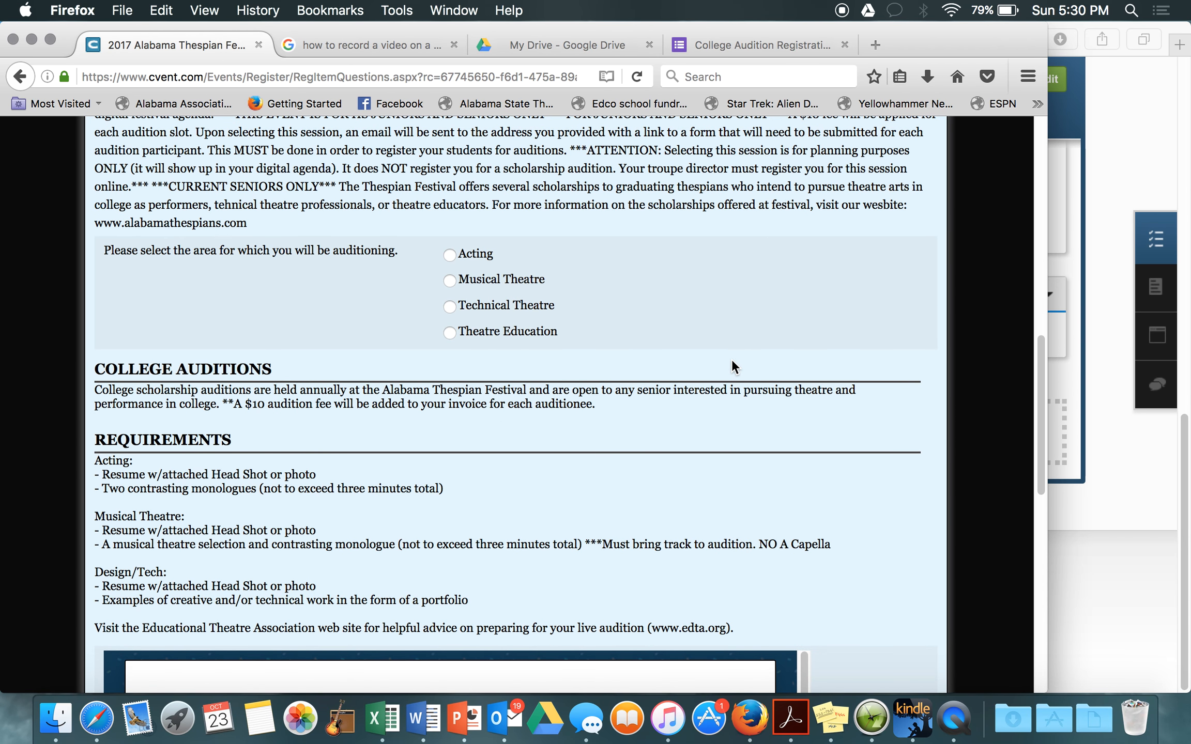
scroll(893, 542, down, 5)
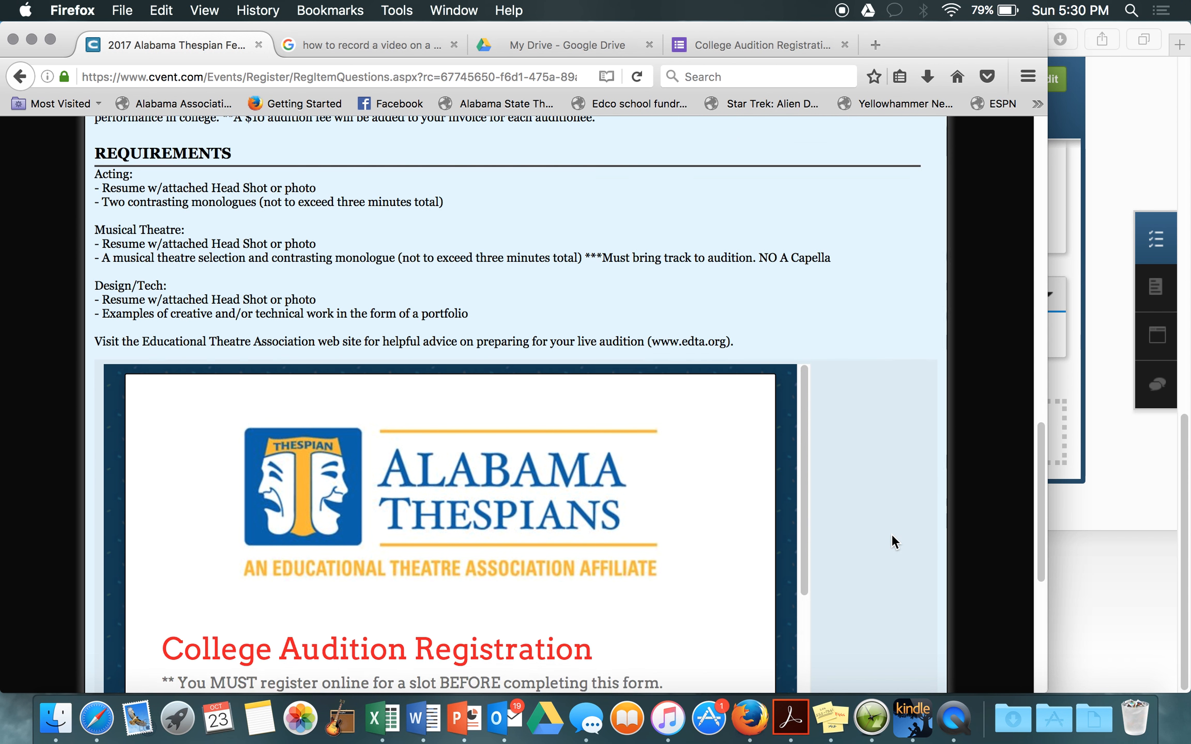
scroll(476, 509, down, 5)
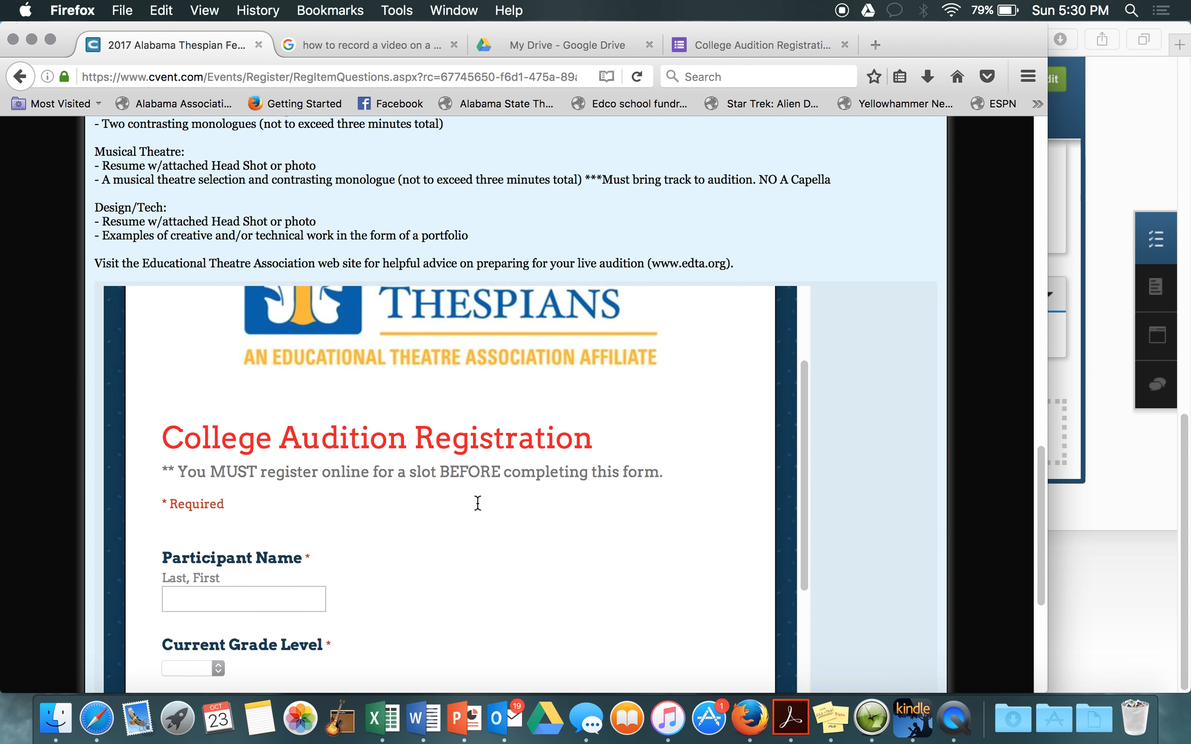
scroll(858, 532, down, 5)
scroll(863, 528, down, 2)
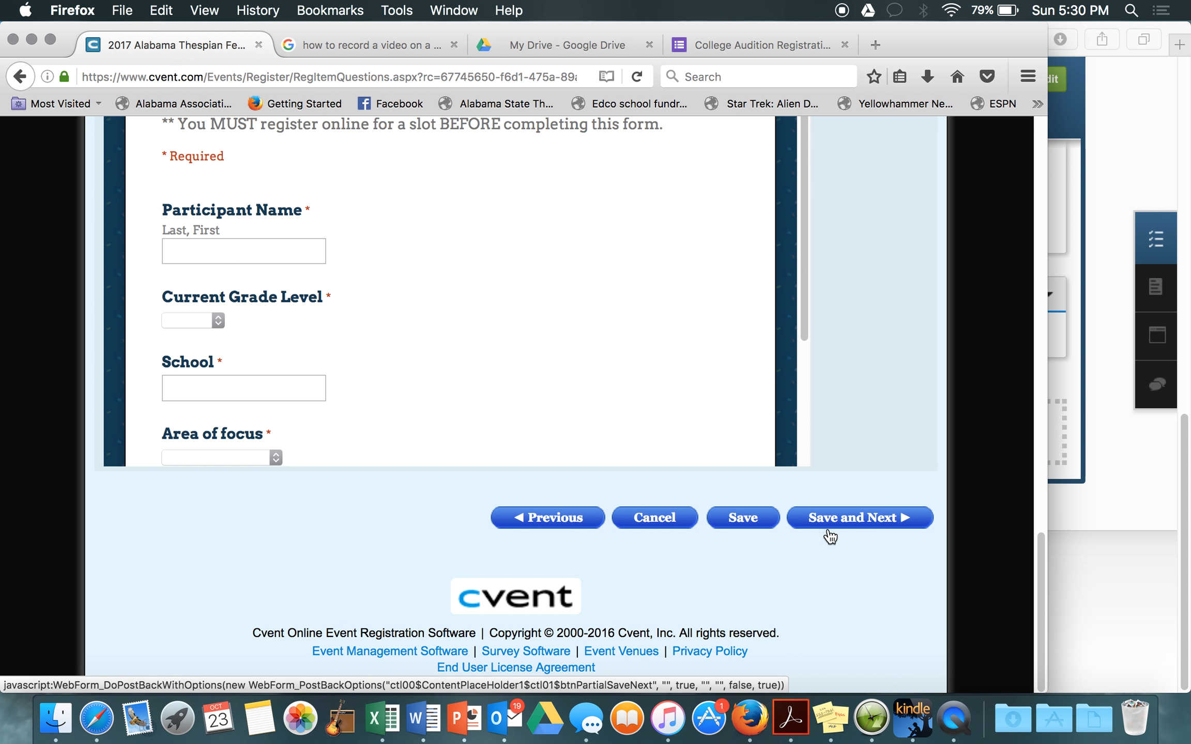
Step: Save the audition answers, review both registrants on the summary, and finish adding people
click(810, 521)
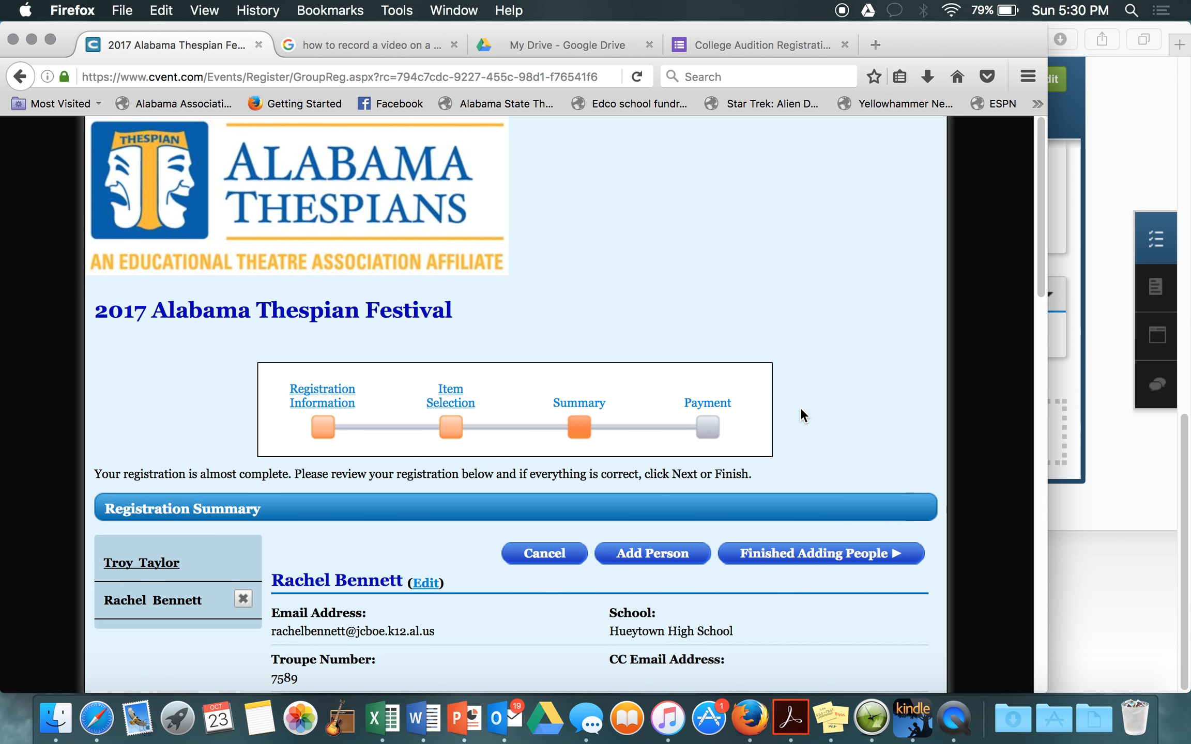
scroll(800, 415, down, 3)
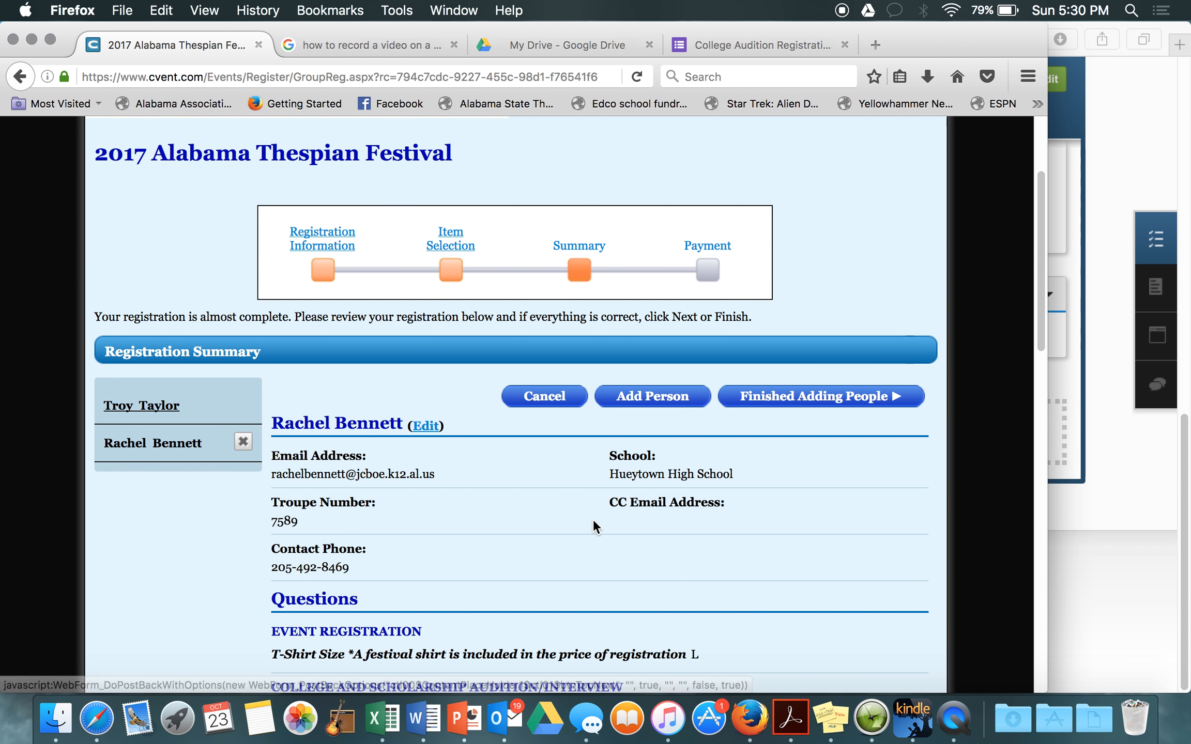
scroll(595, 525, down, 3)
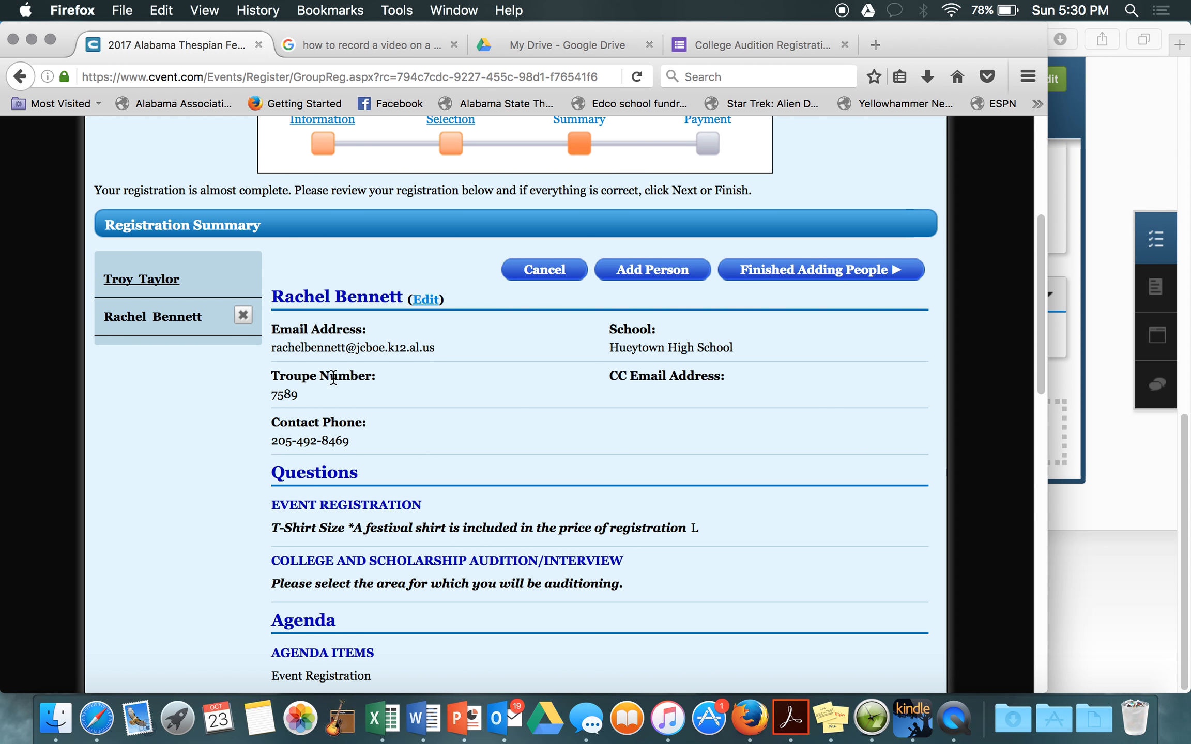
scroll(581, 436, down, 3)
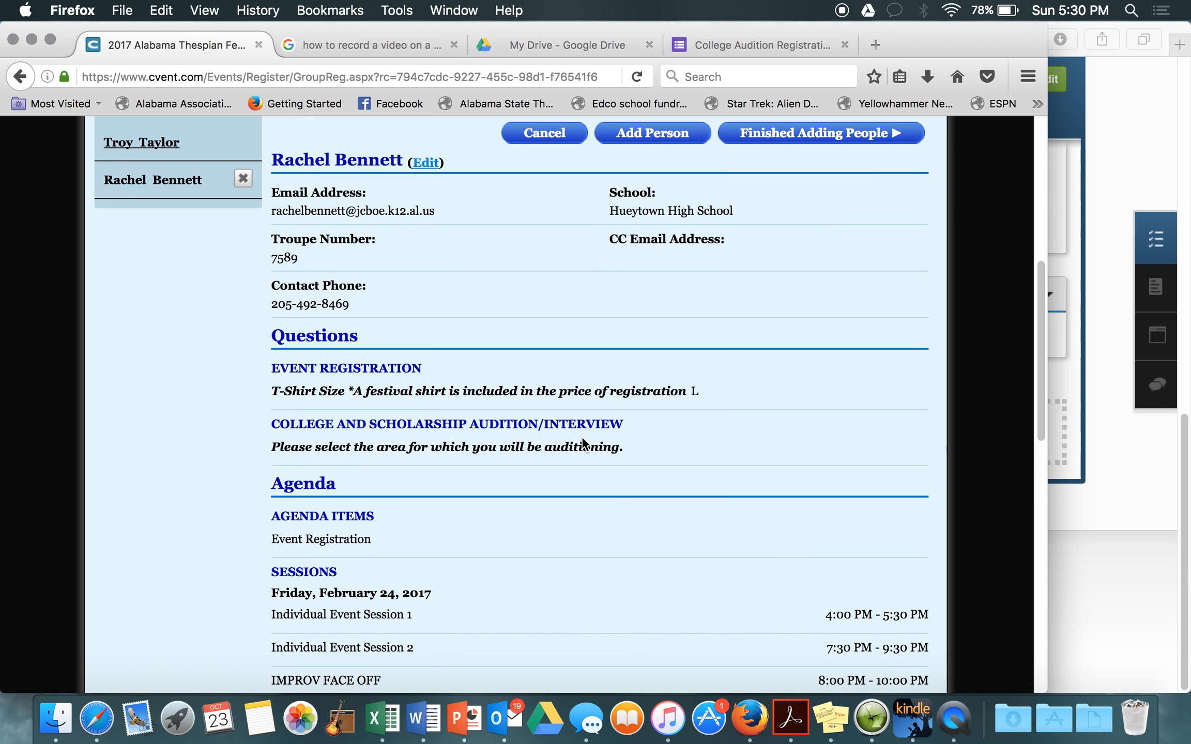
scroll(583, 439, down, 7)
scroll(583, 439, down, 6)
scroll(582, 440, up, 1)
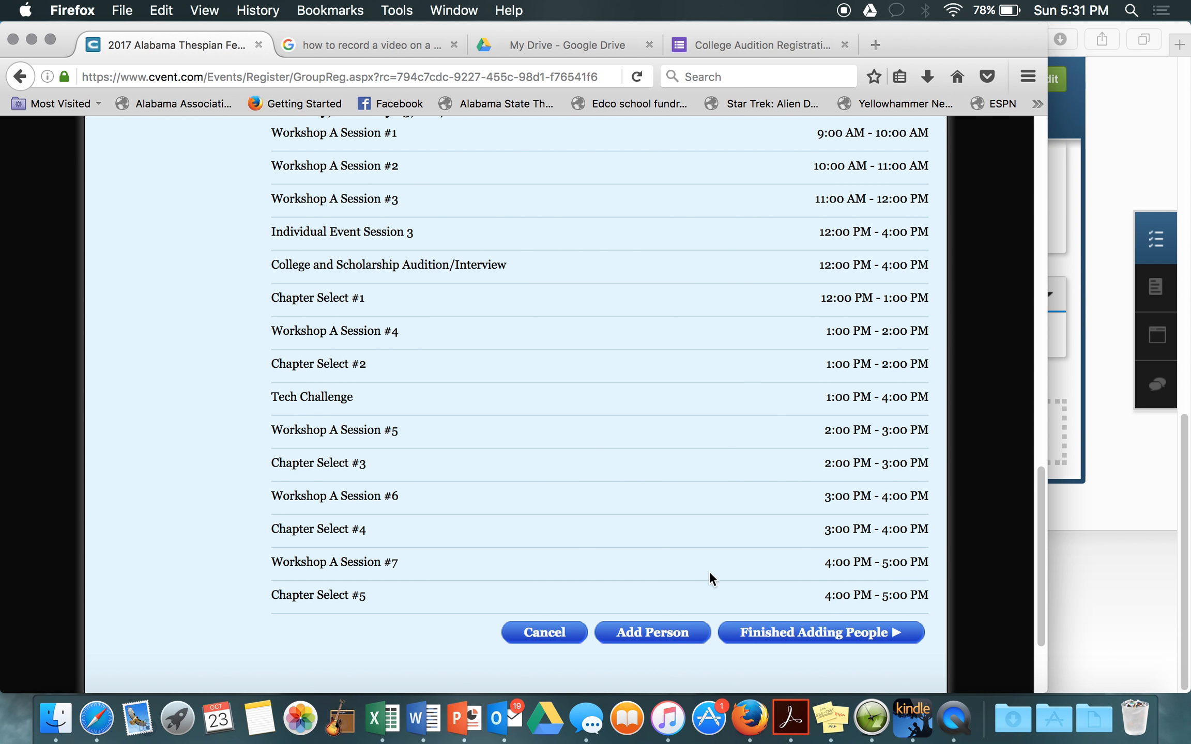
click(800, 646)
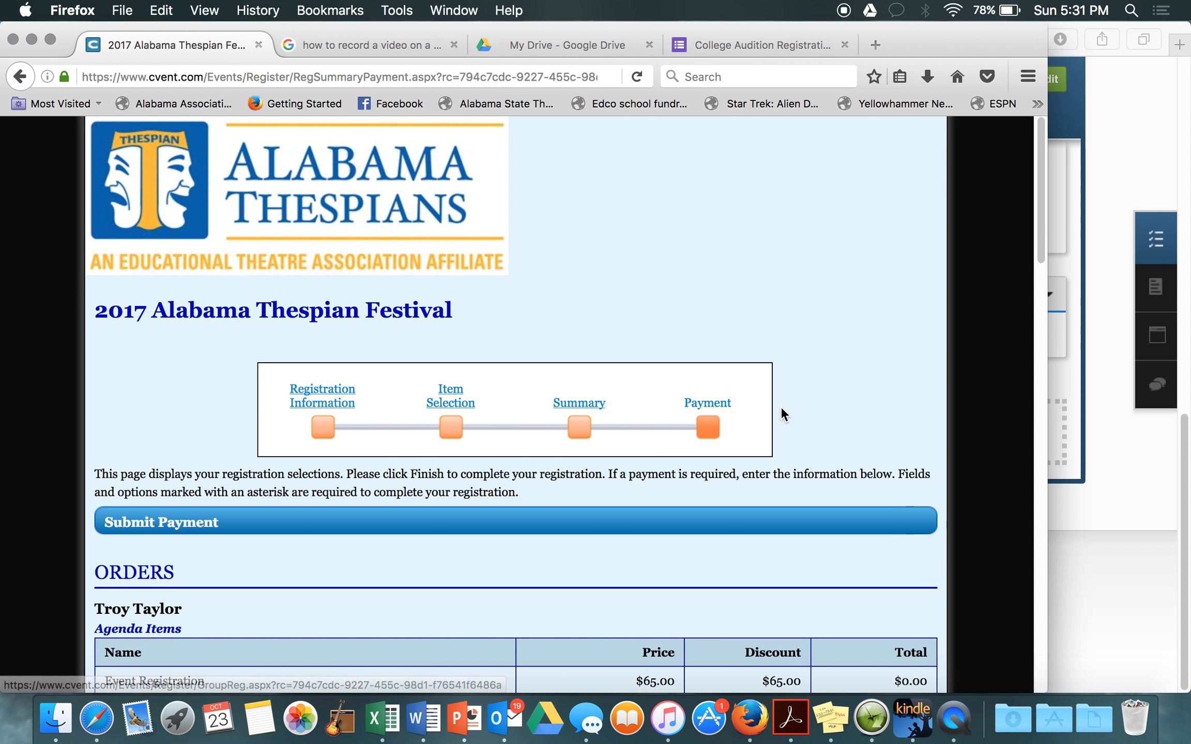
Step: Review the Orders, choose Onsite payment for the $75.00 total, and finish registering
scroll(816, 421, down, 2)
scroll(815, 429, down, 2)
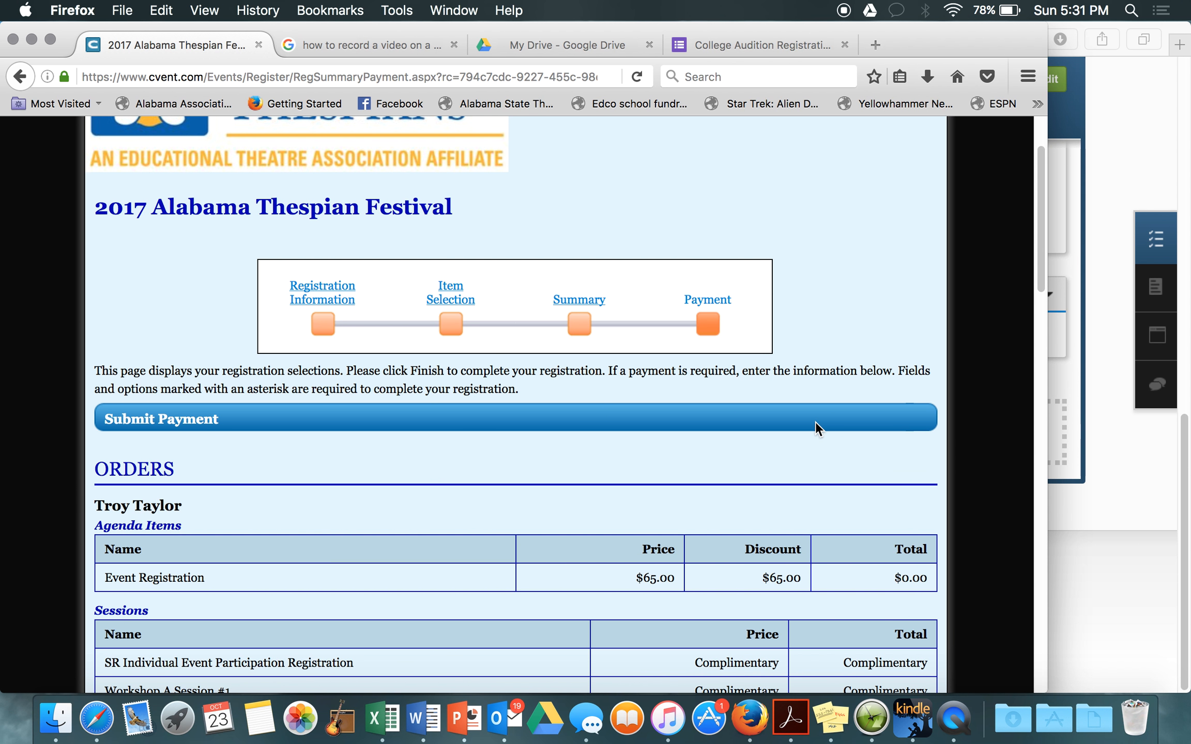
scroll(815, 429, down, 4)
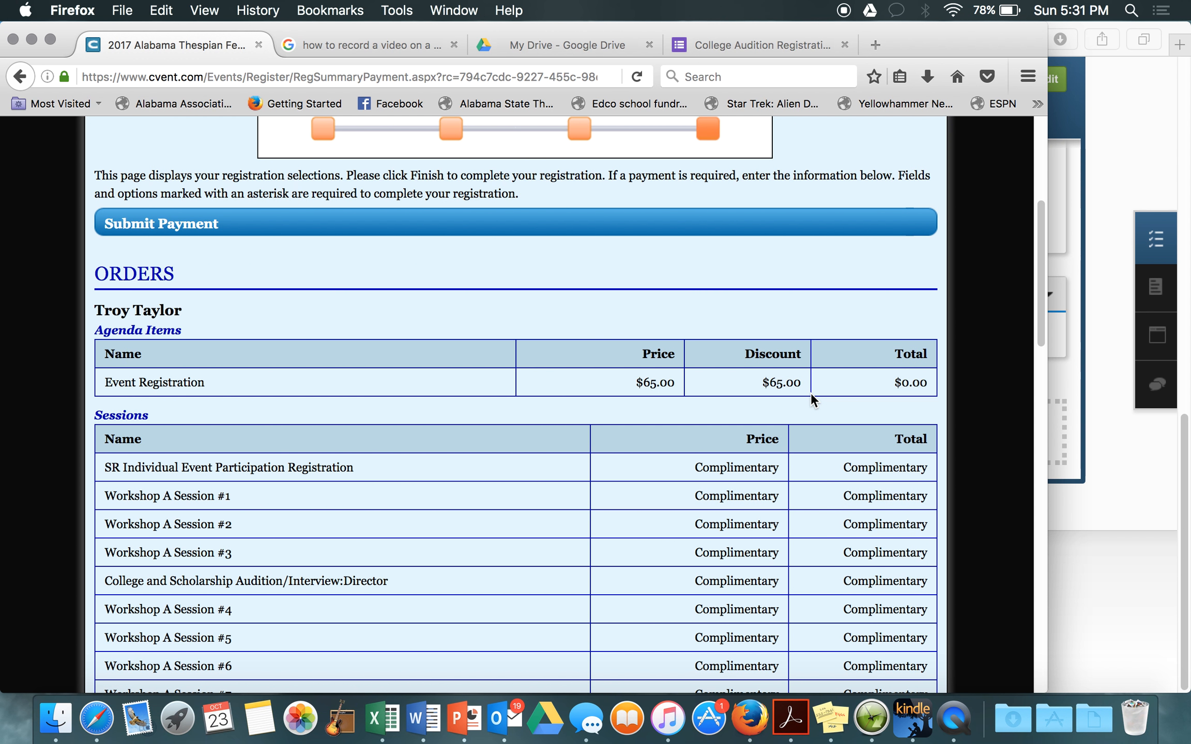
scroll(811, 394, down, 3)
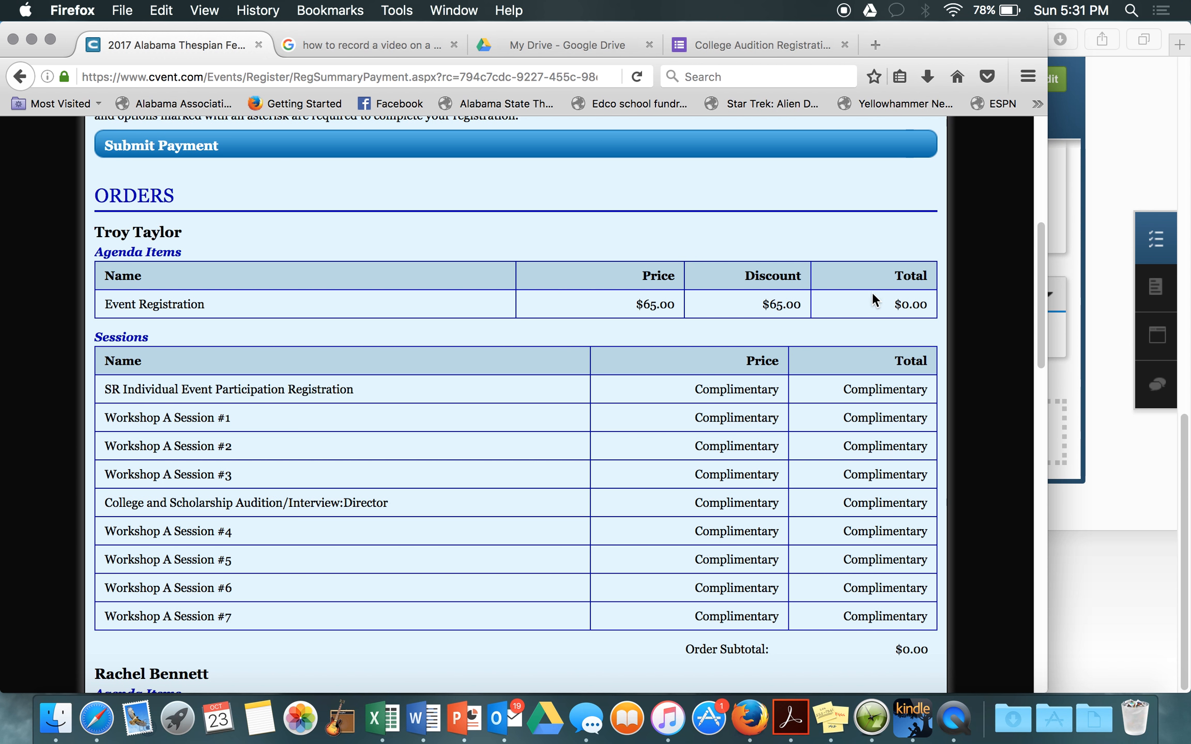
scroll(701, 311, down, 2)
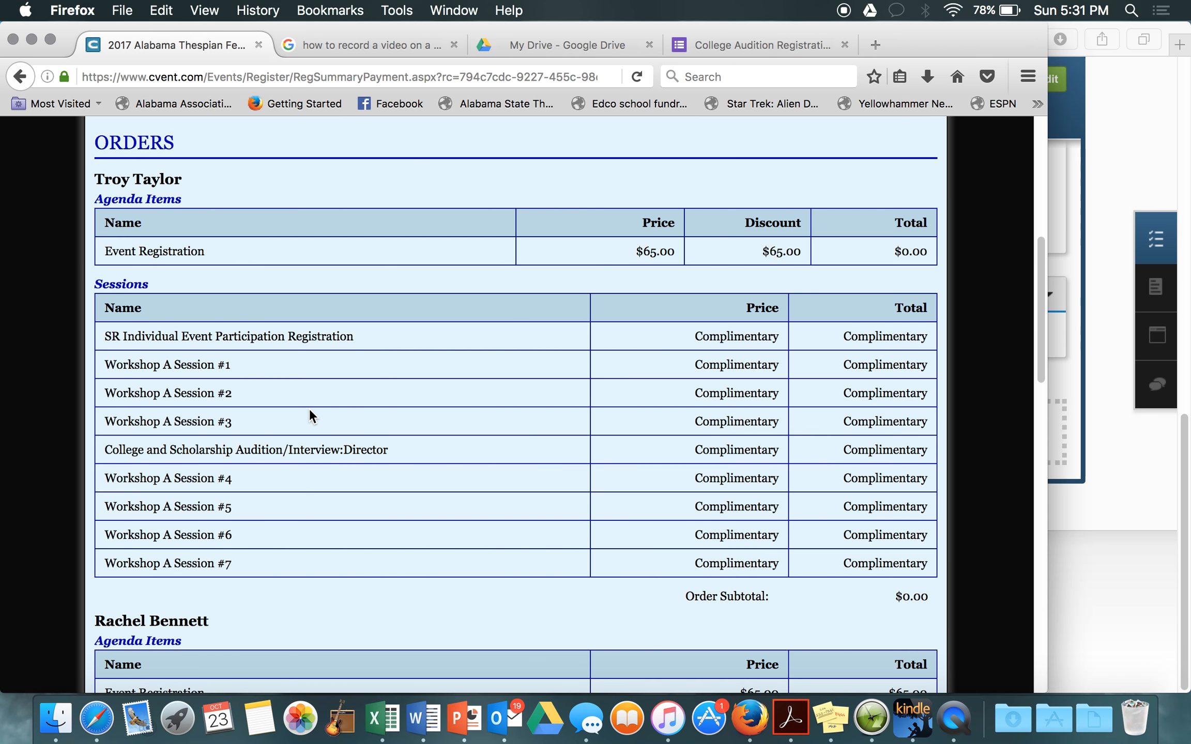
scroll(865, 612, down, 12)
scroll(864, 611, down, 6)
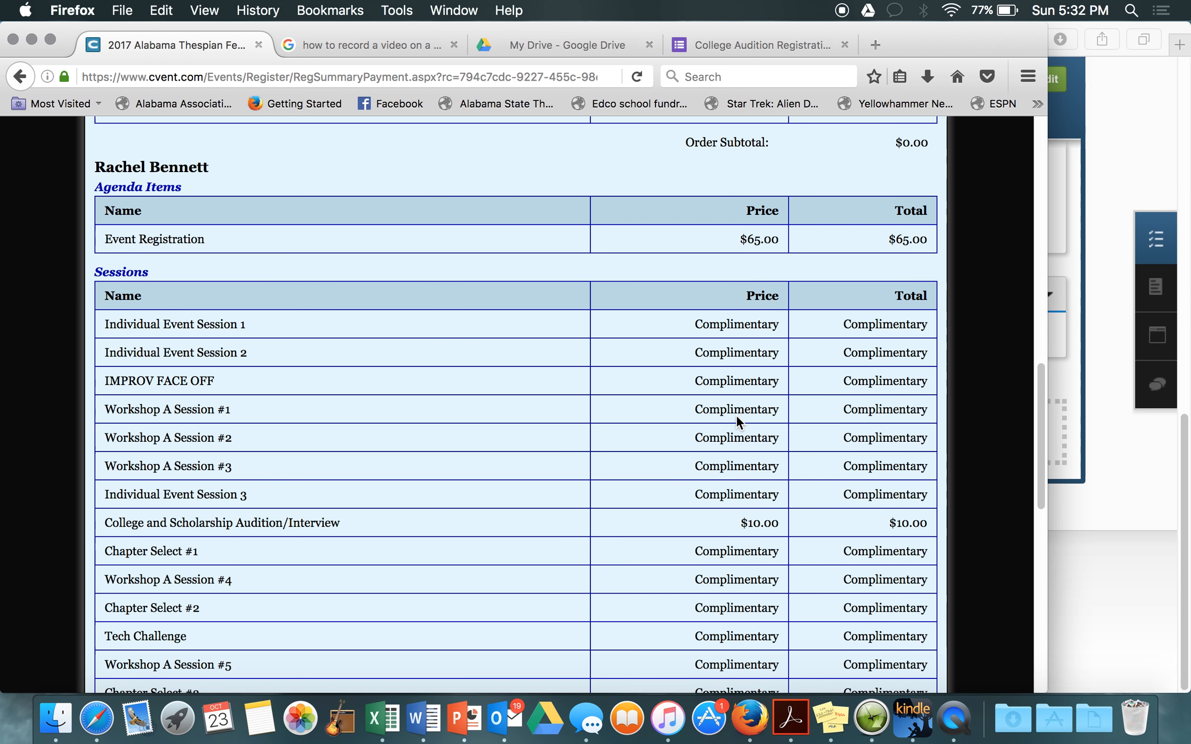
scroll(736, 415, down, 3)
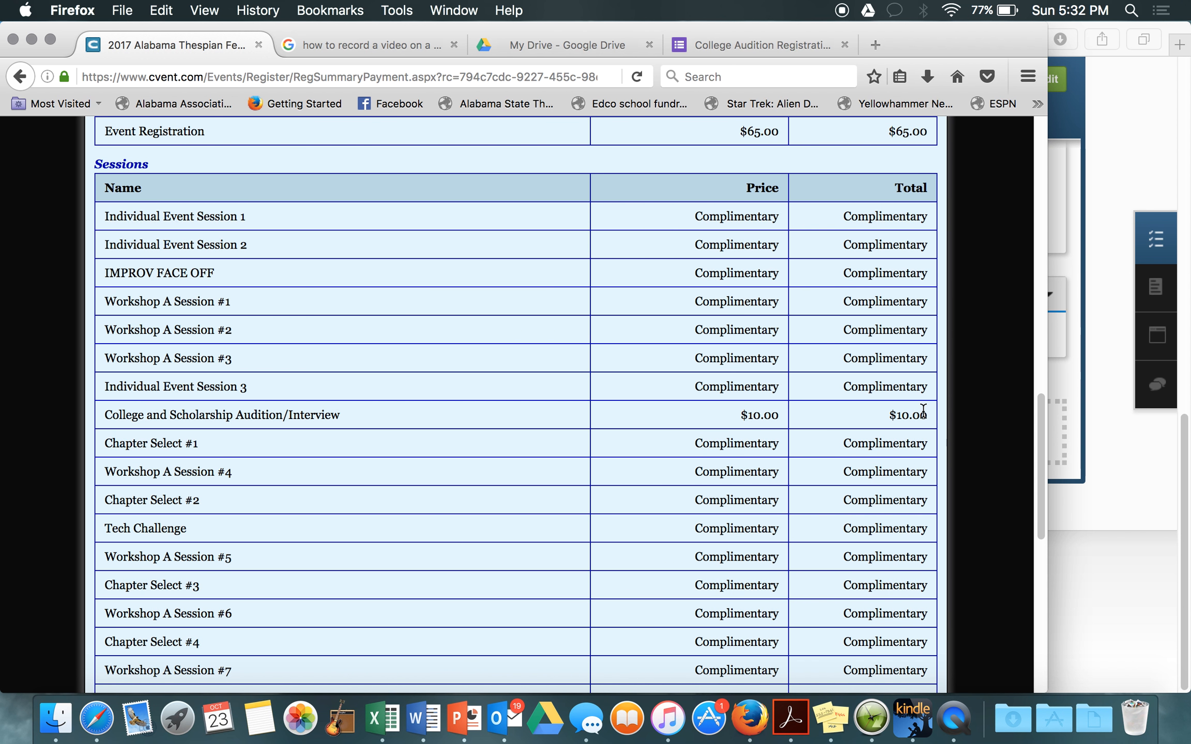
scroll(924, 411, down, 2)
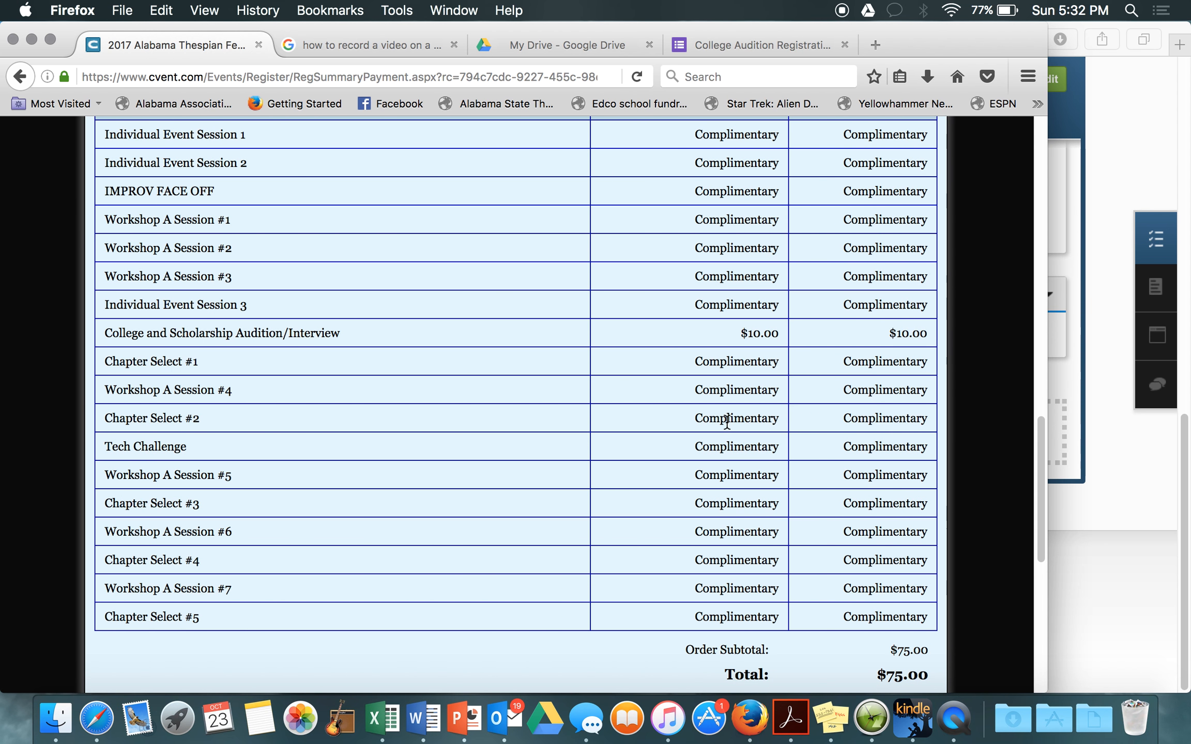
scroll(726, 419, down, 4)
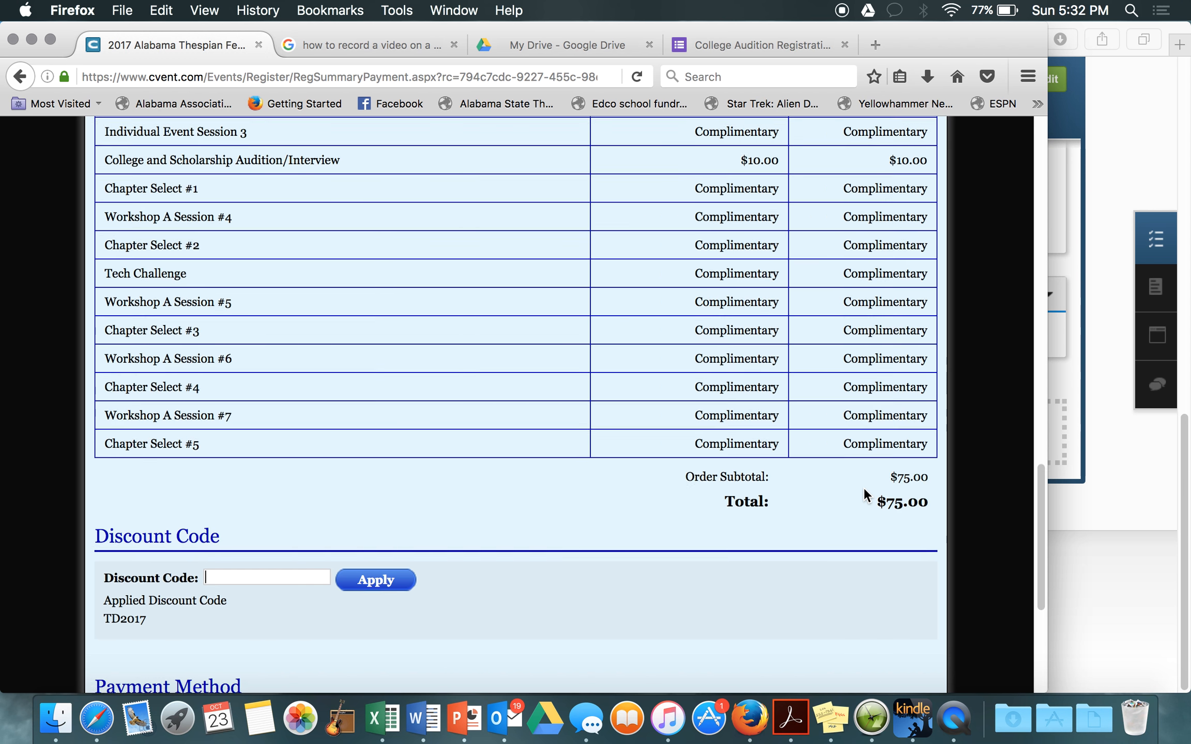
scroll(863, 489, down, 5)
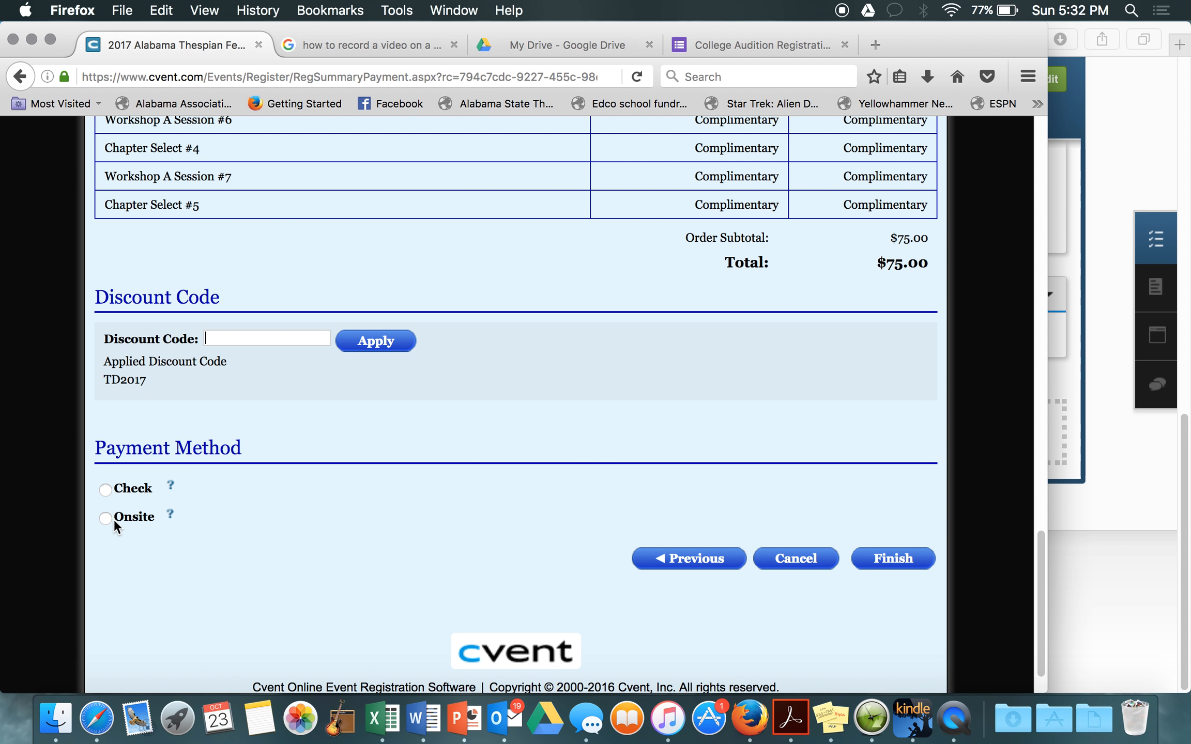
click(106, 517)
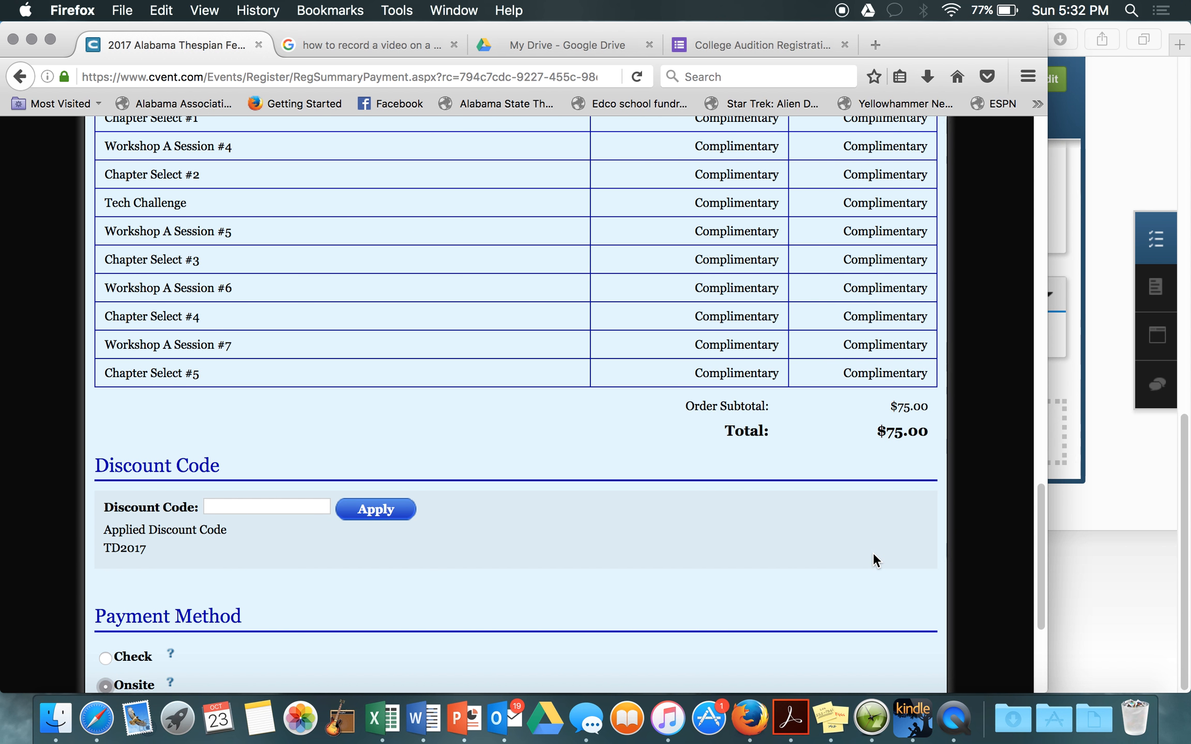
scroll(872, 552, down, 5)
click(884, 505)
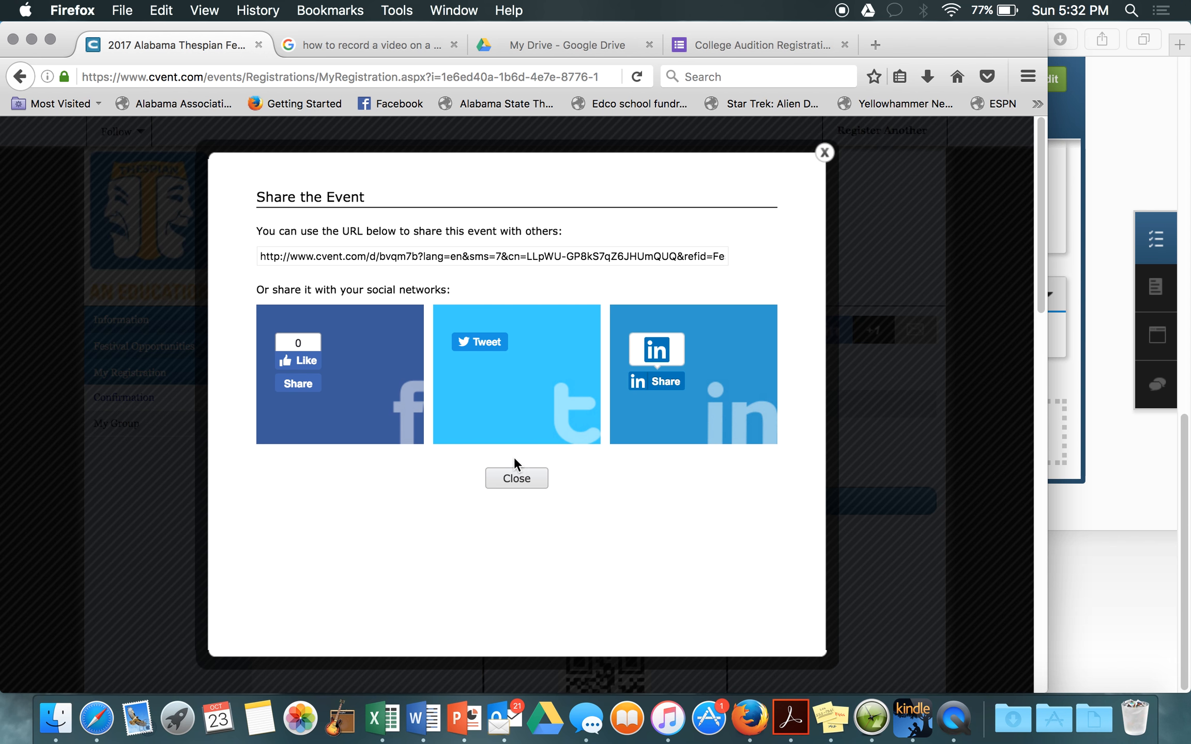
Step: Close the Share the Event window and check More Options without choosing one
click(523, 480)
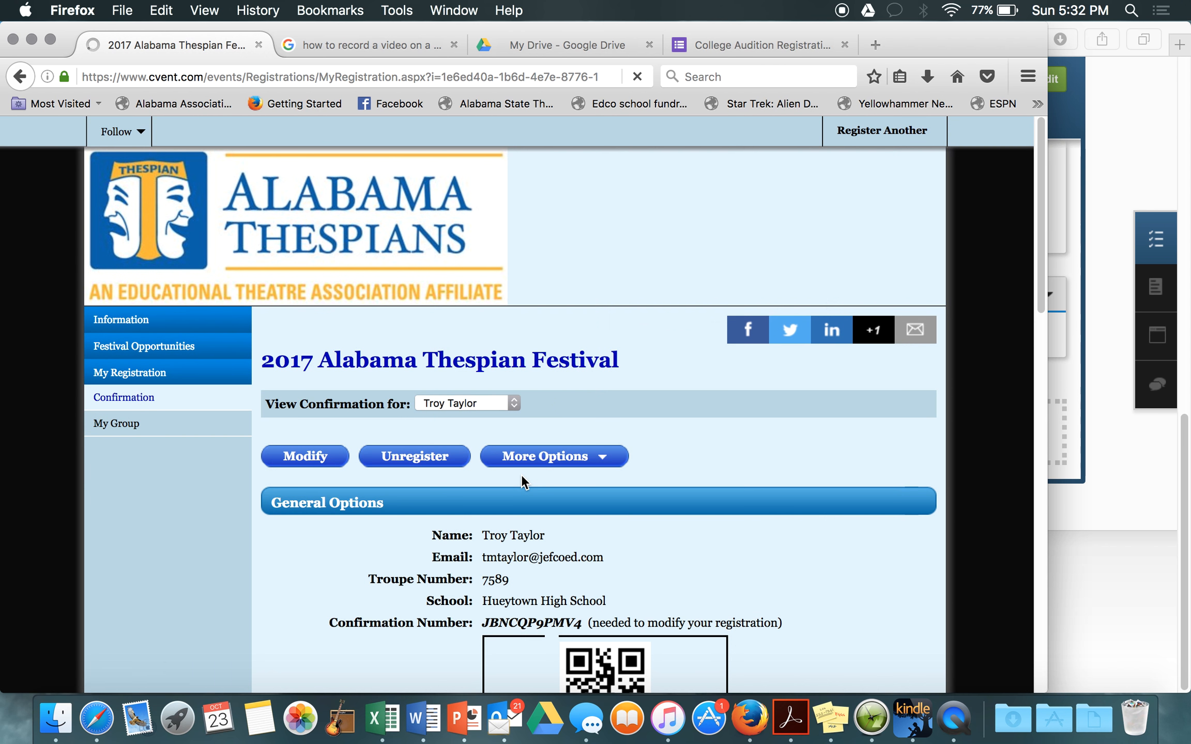
scroll(837, 463, down, 5)
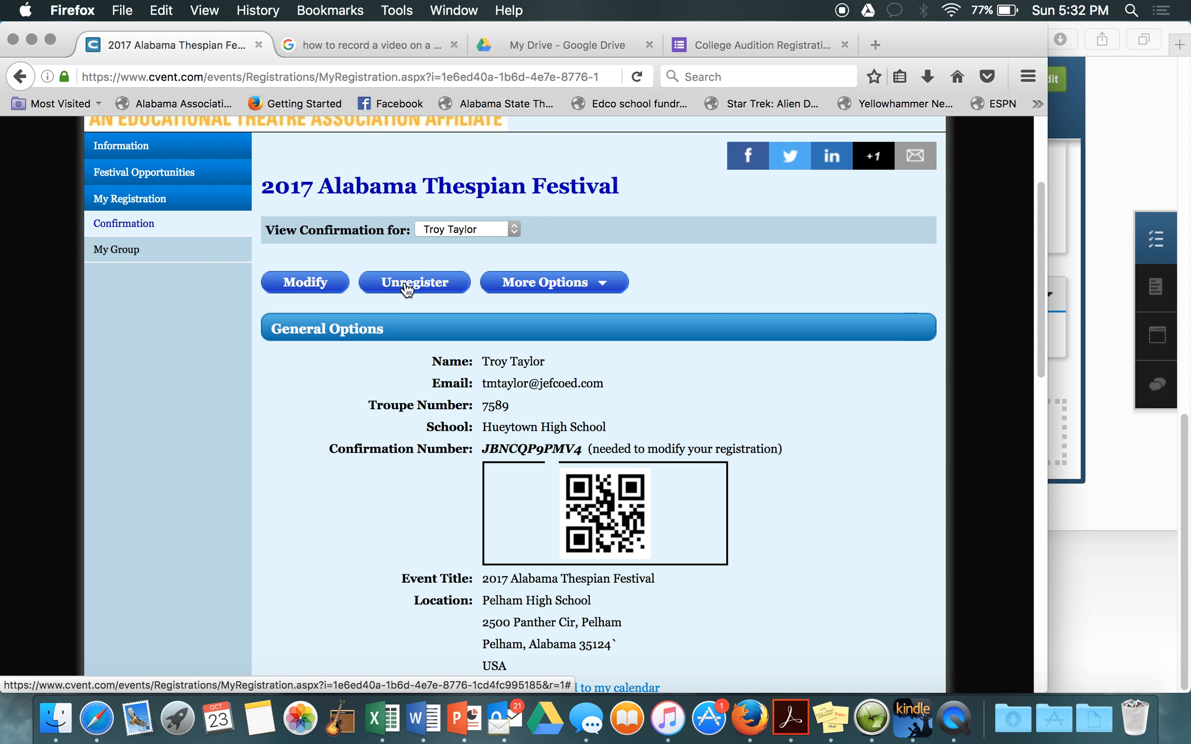
click(602, 287)
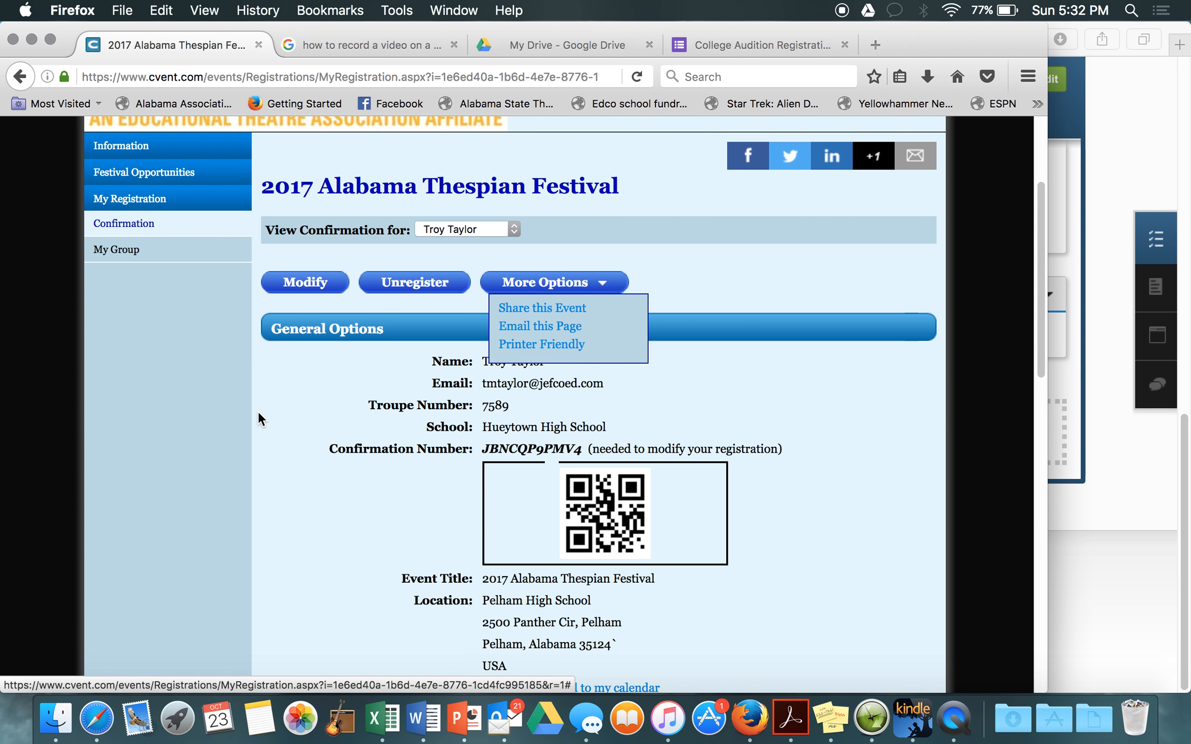
click(571, 290)
click(376, 385)
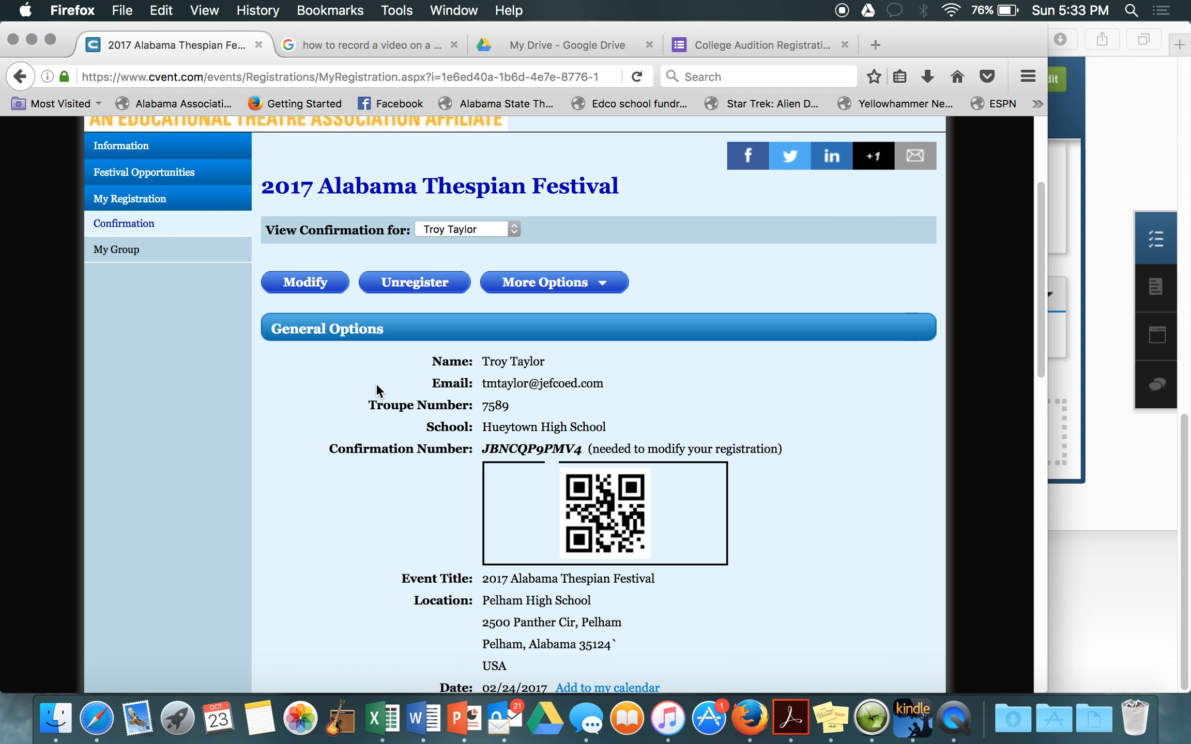
scroll(388, 388, down, 3)
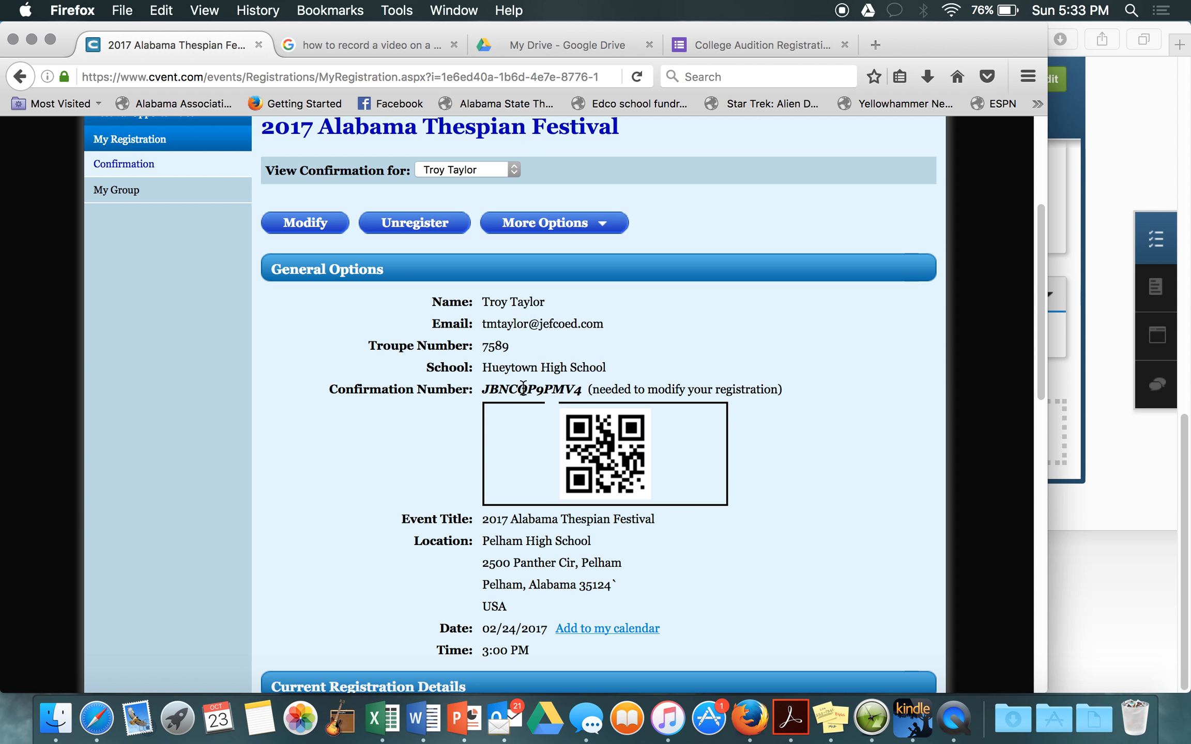
scroll(461, 389, down, 3)
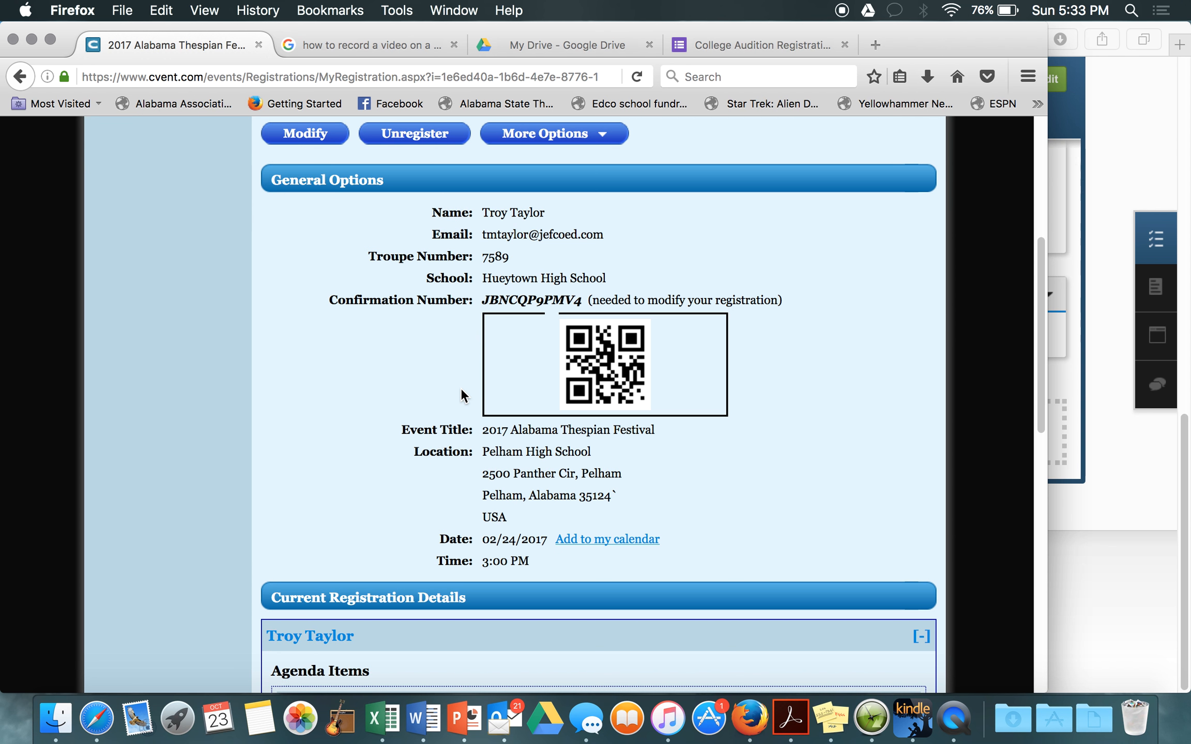
scroll(580, 469, down, 5)
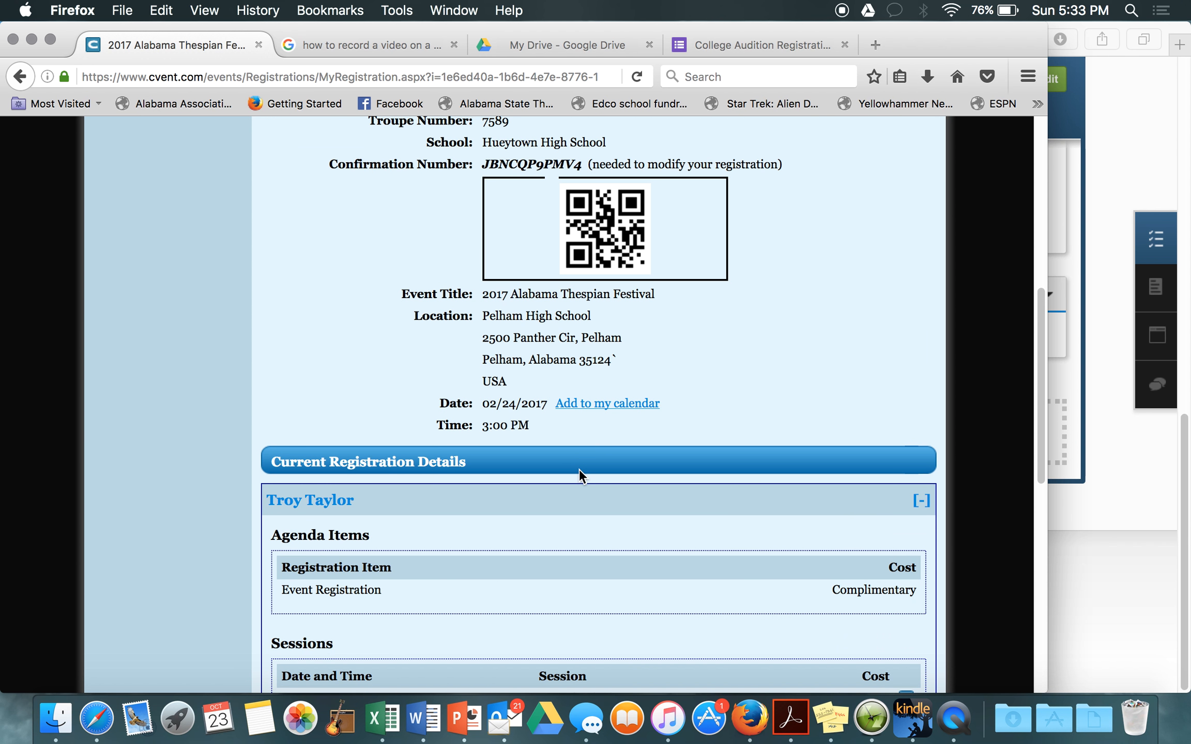
scroll(605, 439, down, 6)
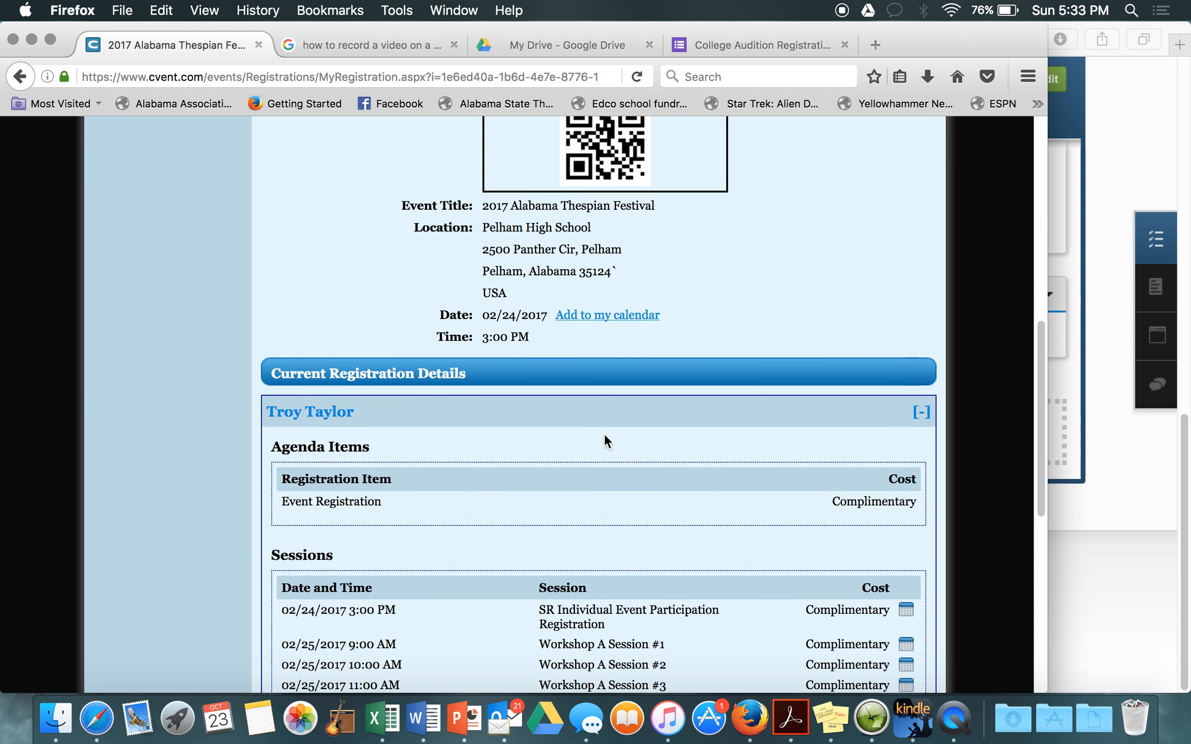
scroll(604, 434, down, 7)
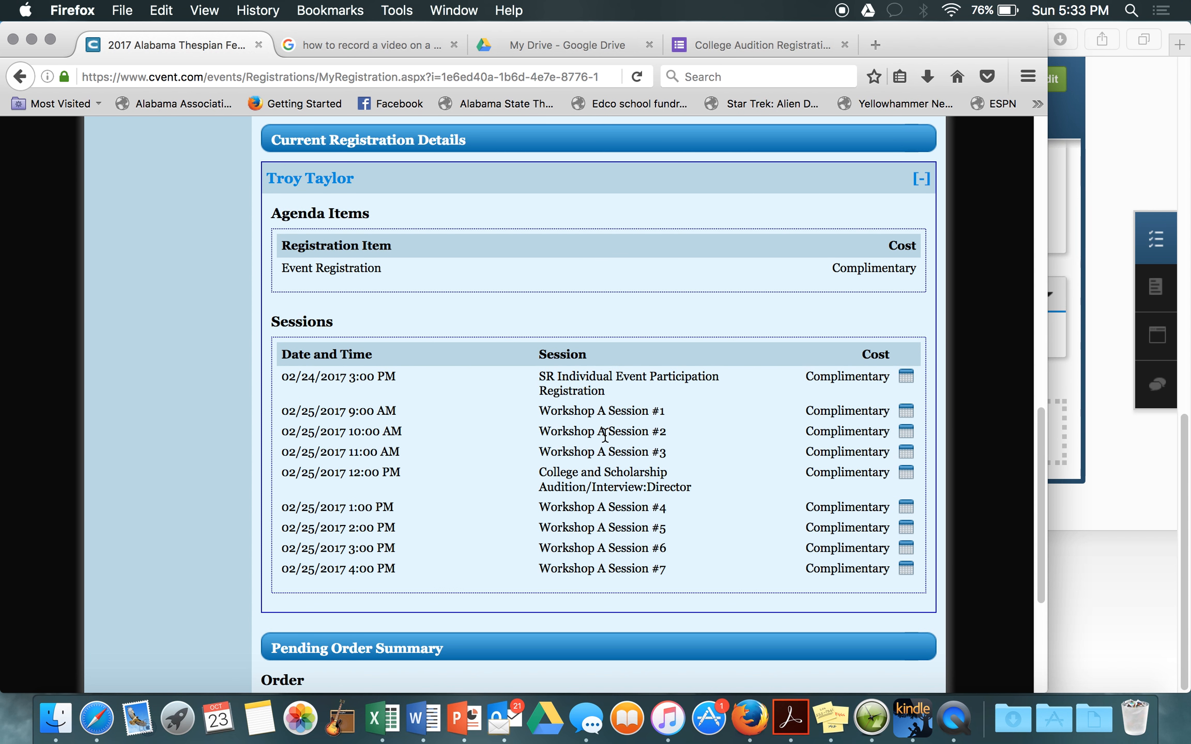
scroll(605, 436, down, 5)
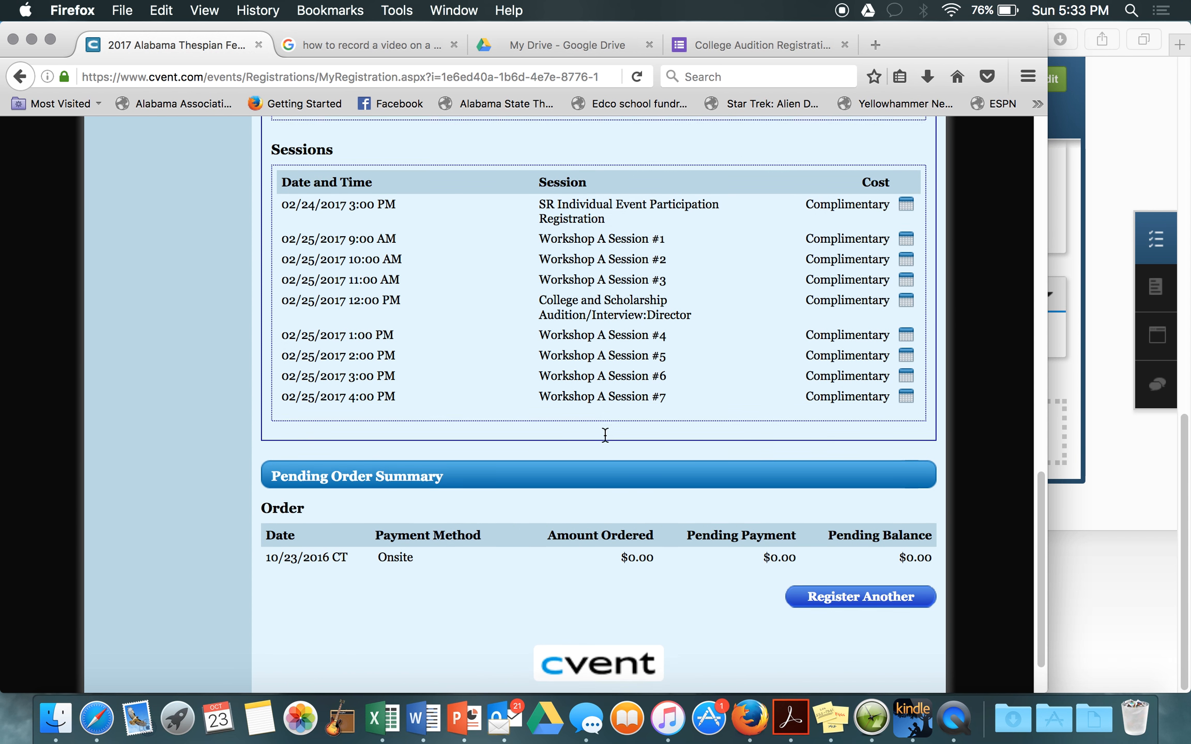
scroll(606, 439, up, 5)
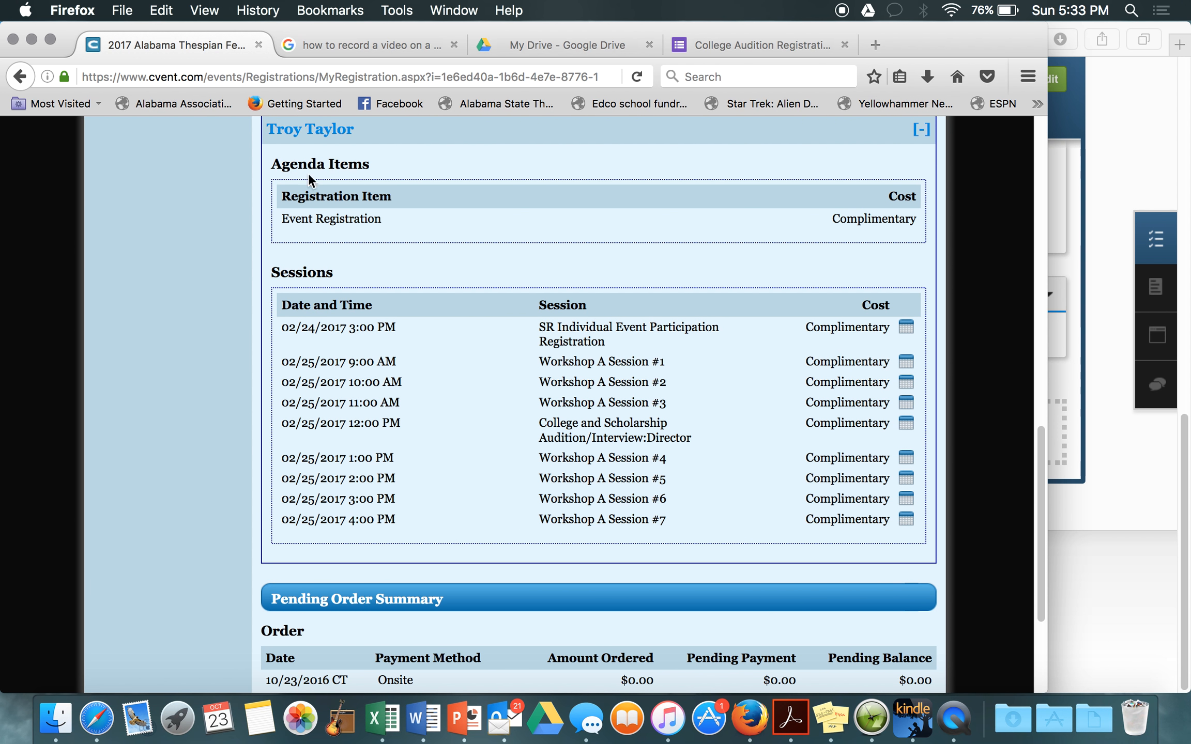
scroll(447, 362, down, 5)
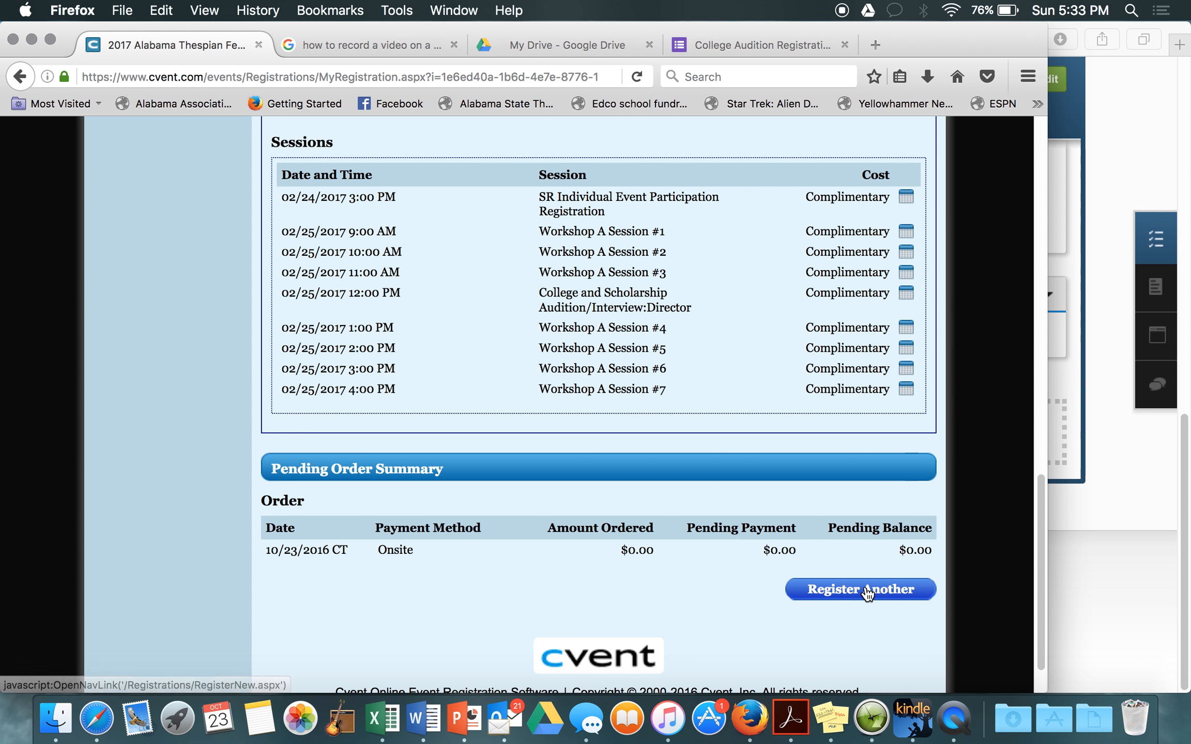
scroll(868, 590, up, 5)
scroll(213, 315, up, 10)
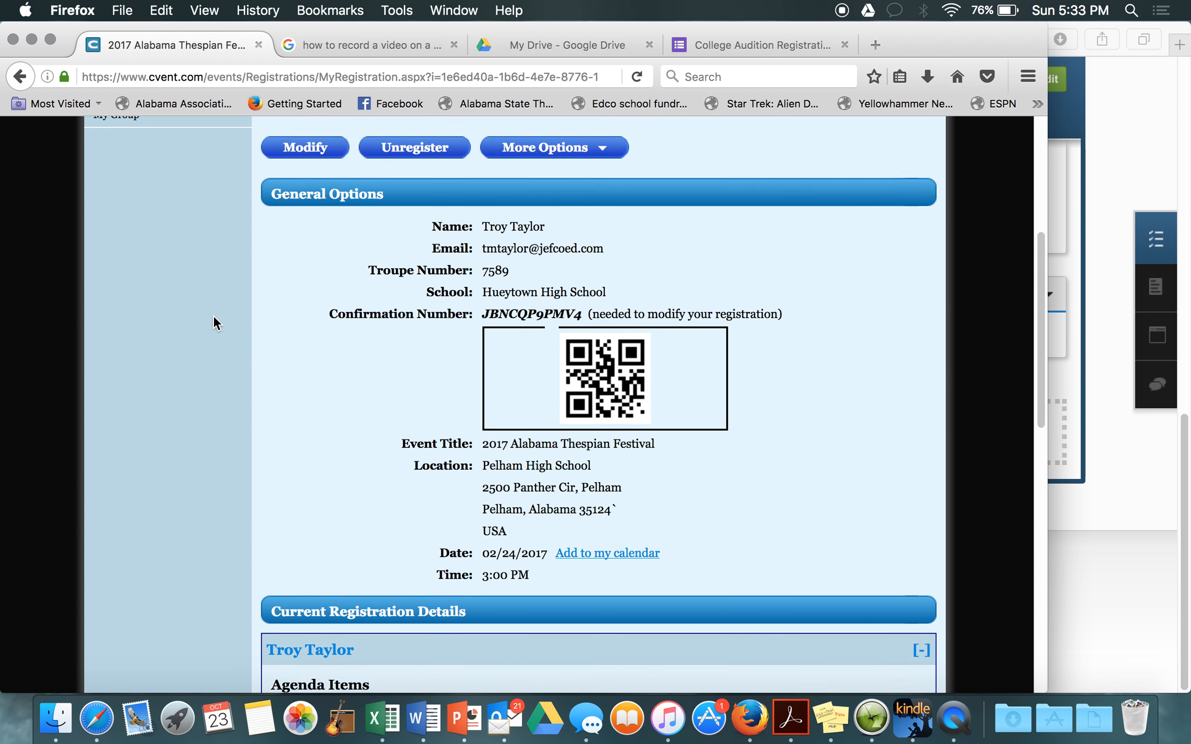
scroll(213, 323, up, 2)
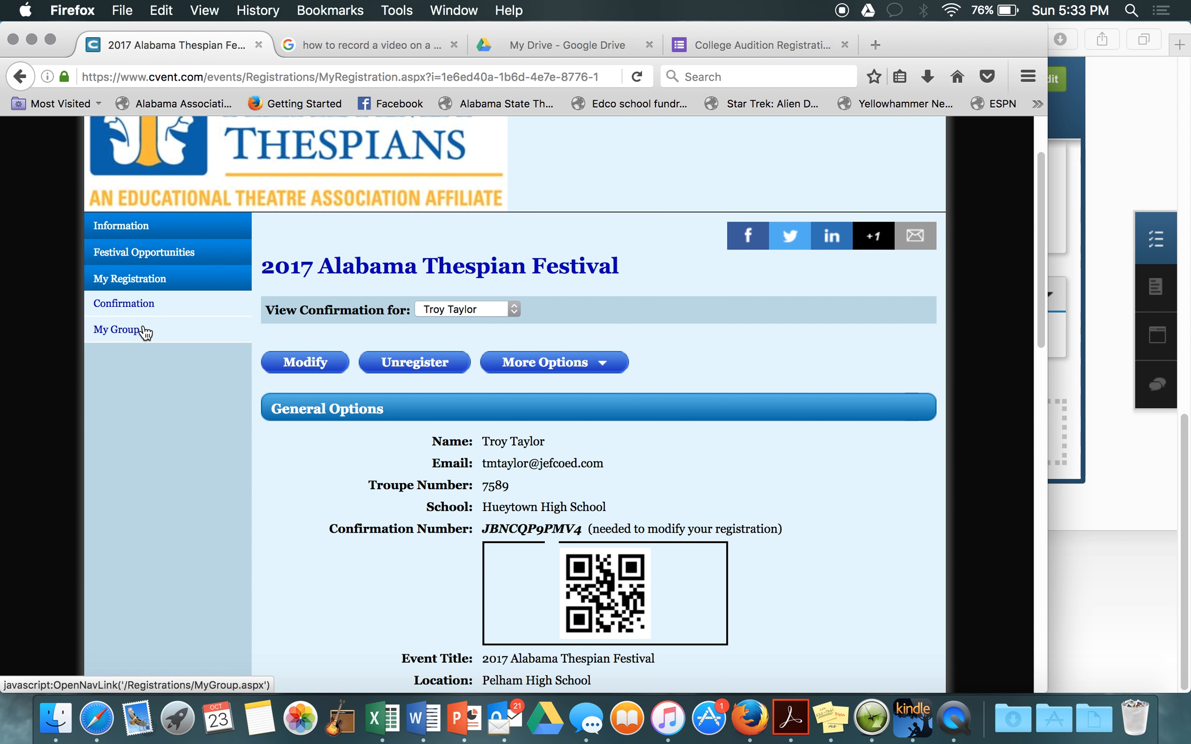
Step: View the My Group list of the Senior Thespian and Troupe Director registrants, inspecting the student's options menu
click(100, 330)
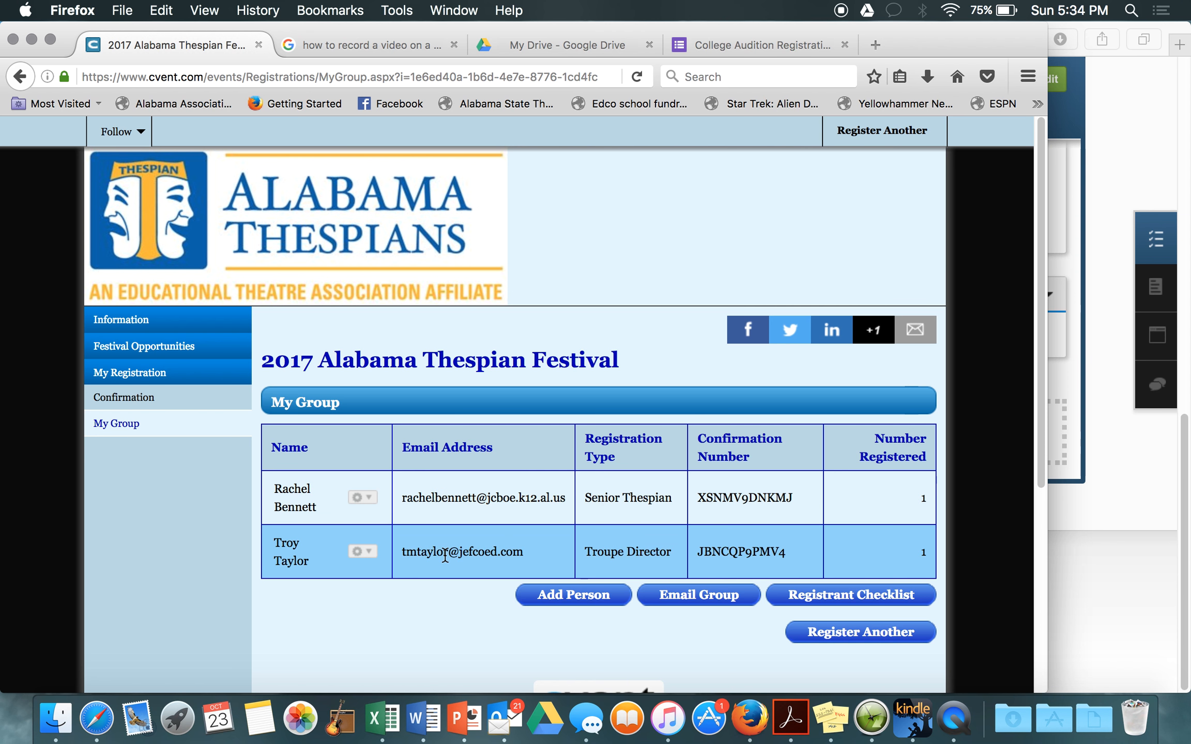
click(370, 500)
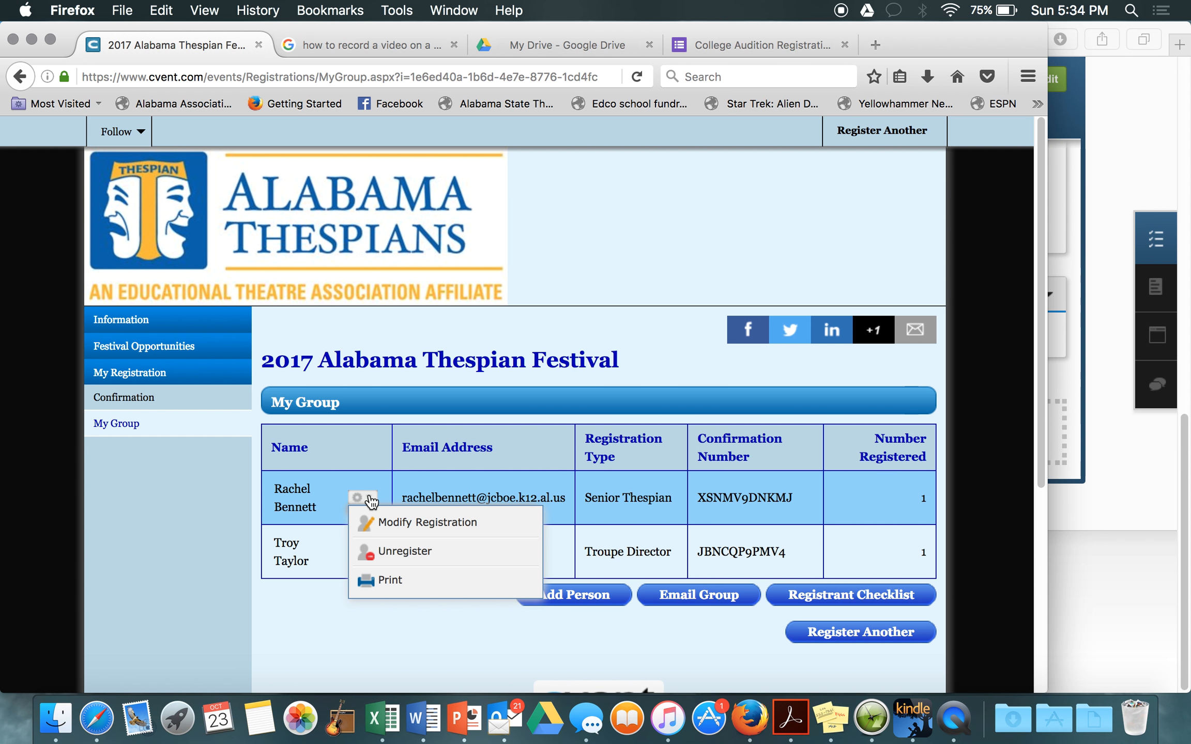
click(339, 497)
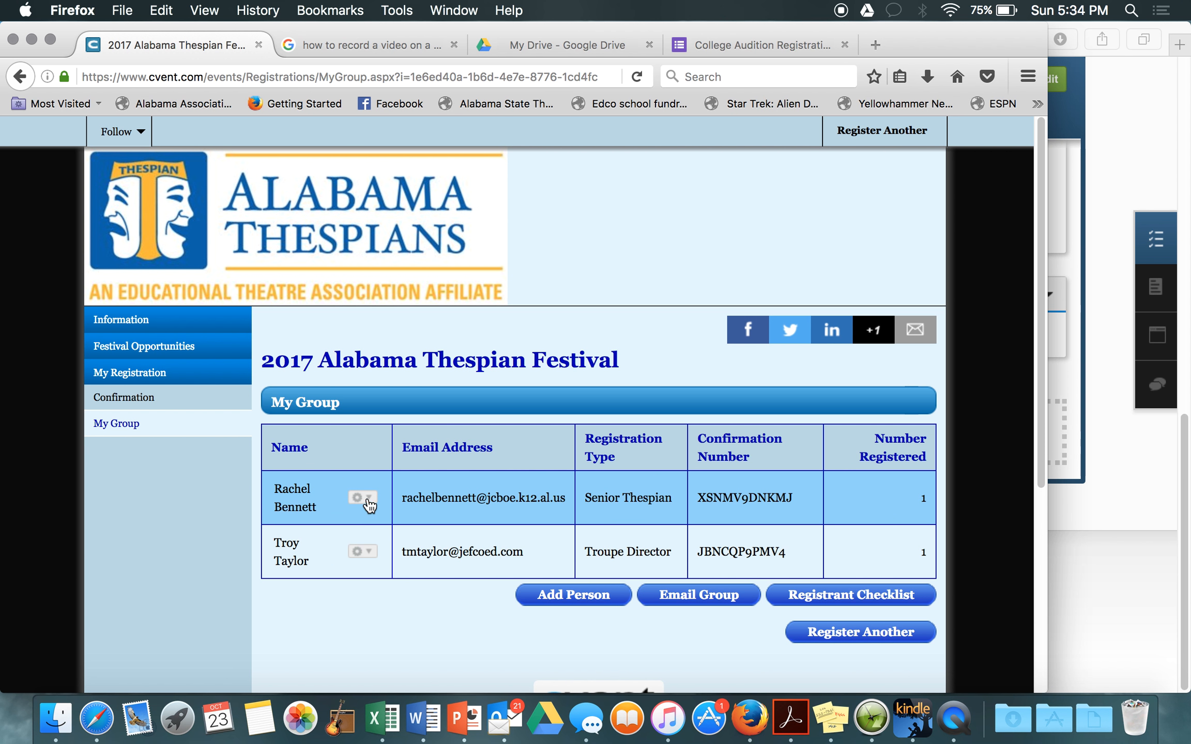
click(368, 500)
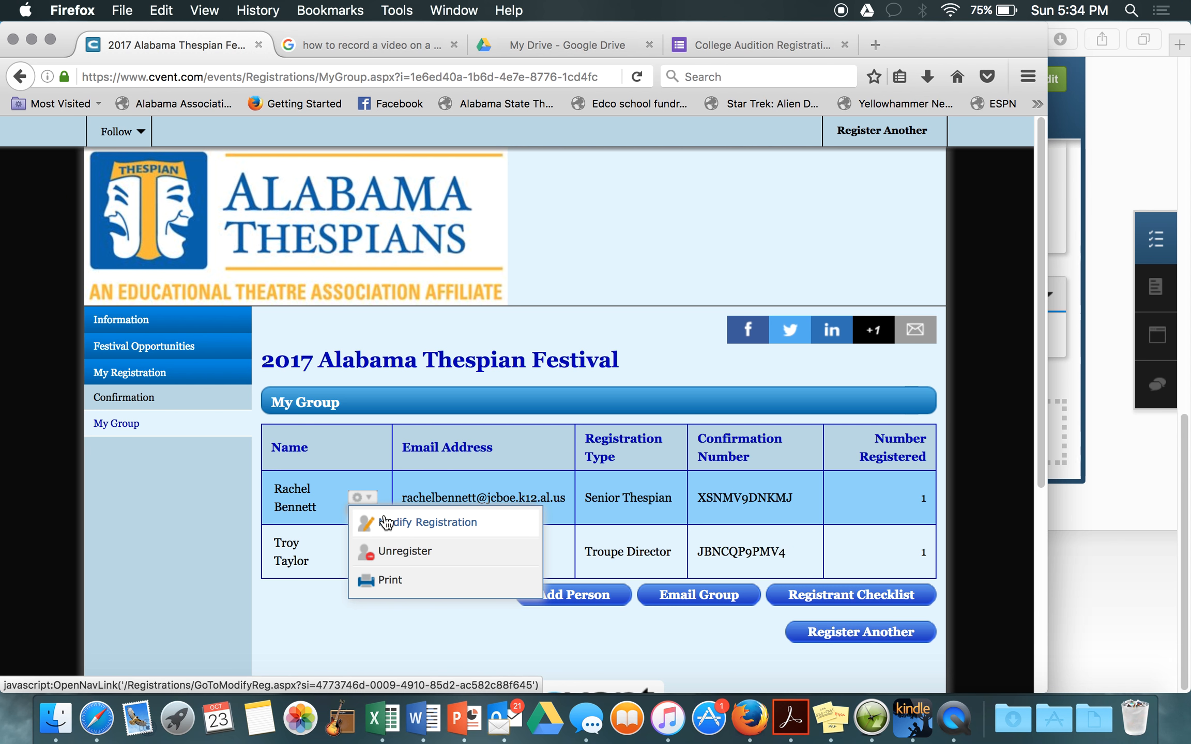
click(408, 462)
scroll(605, 634, down, 2)
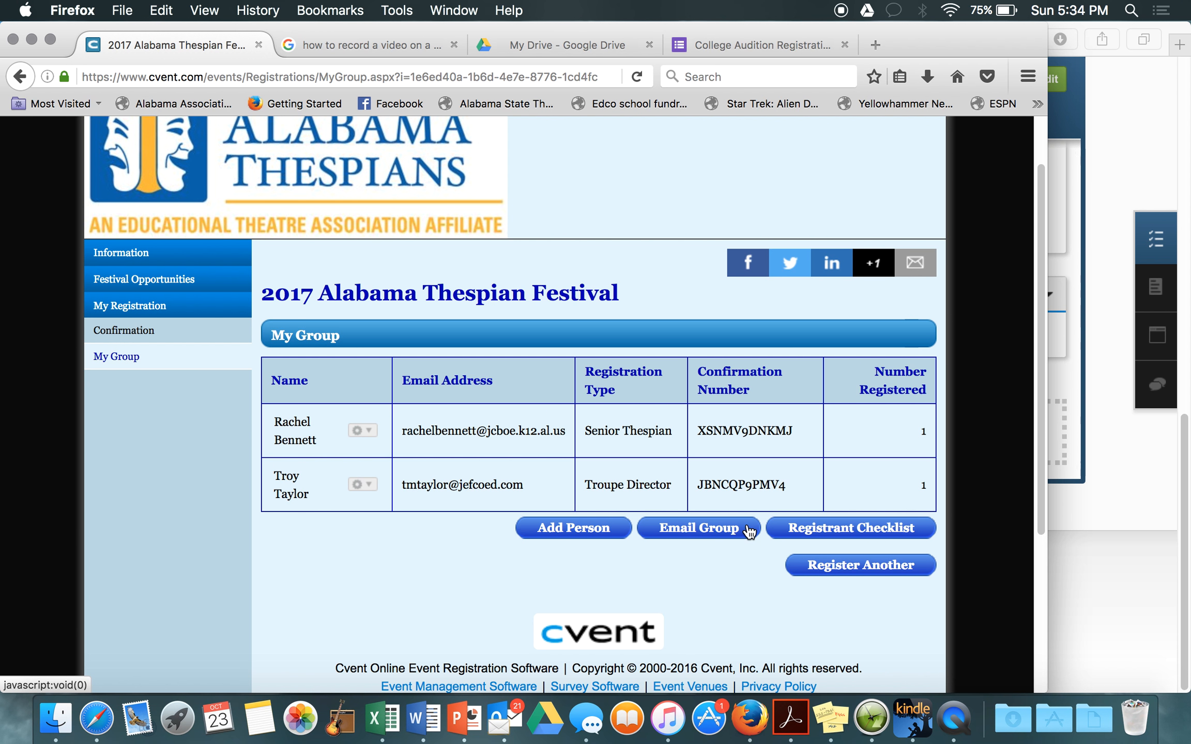
click(889, 529)
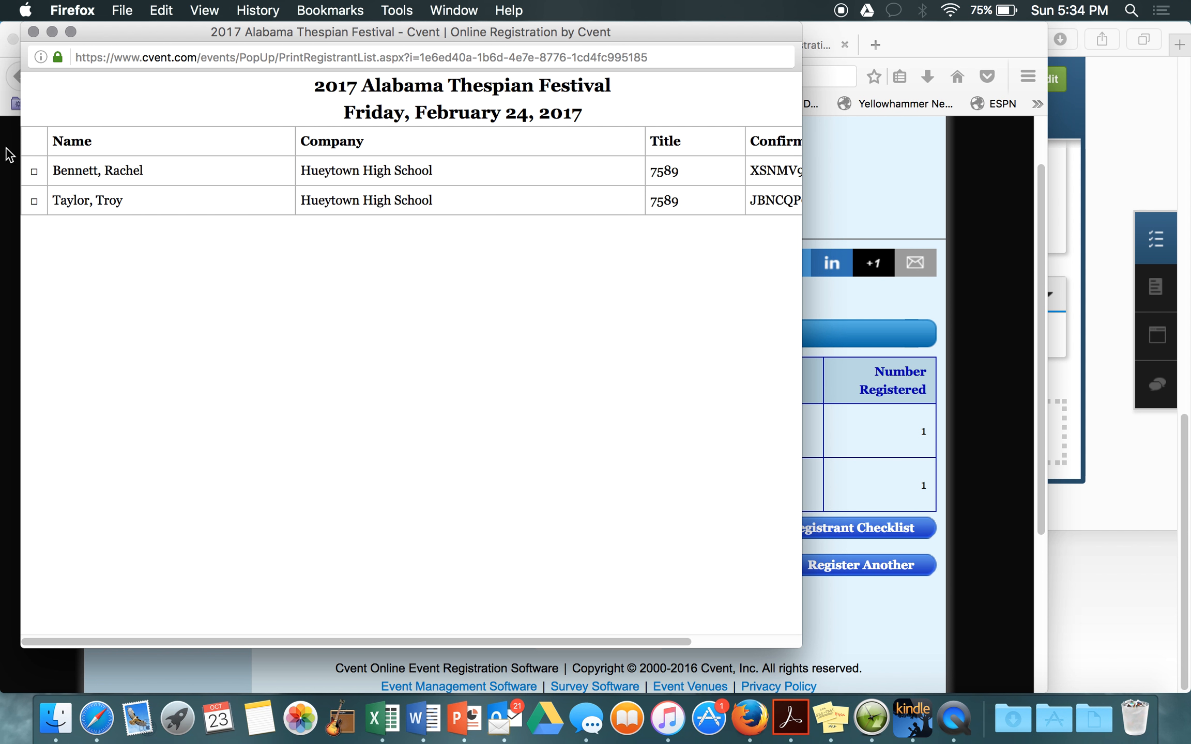
scroll(390, 206, right, 5)
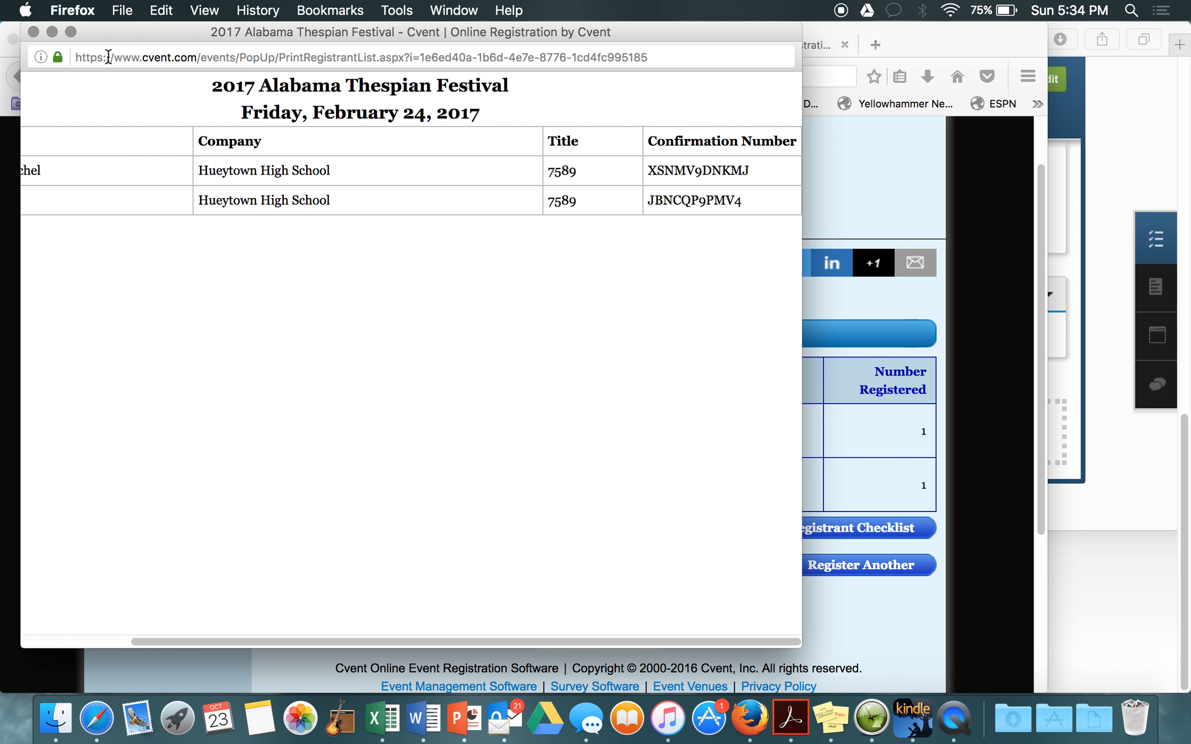
click(34, 32)
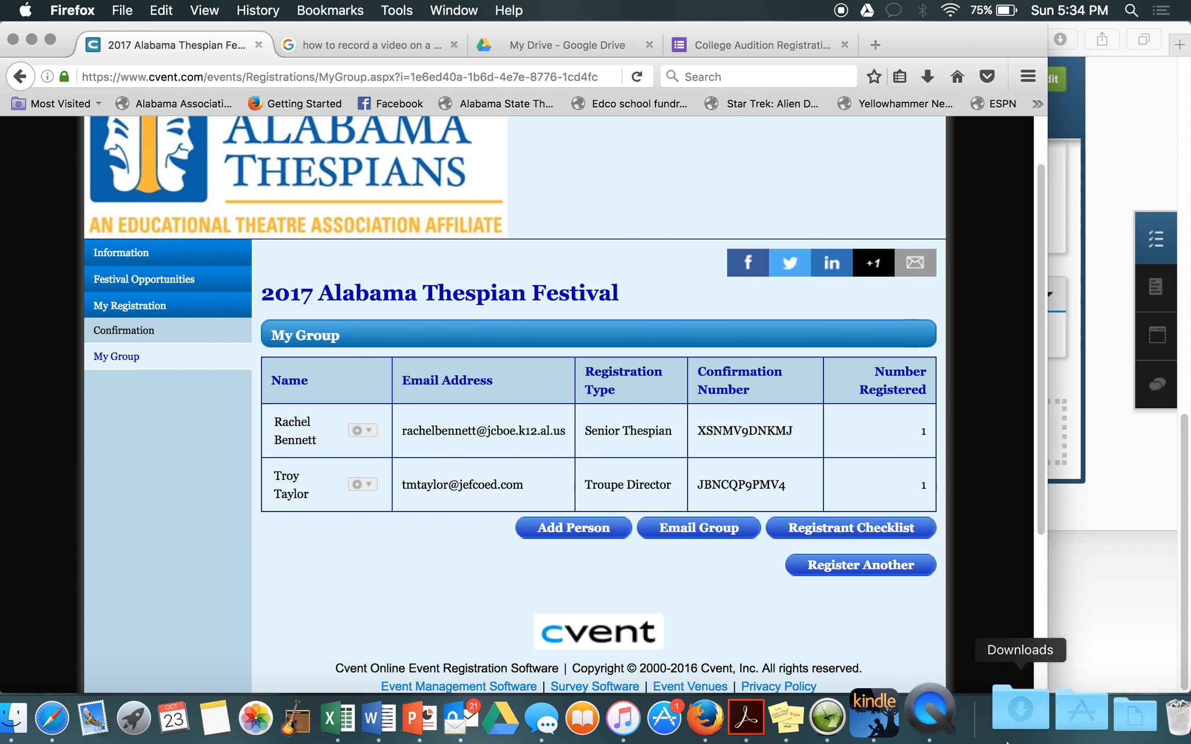
click(572, 533)
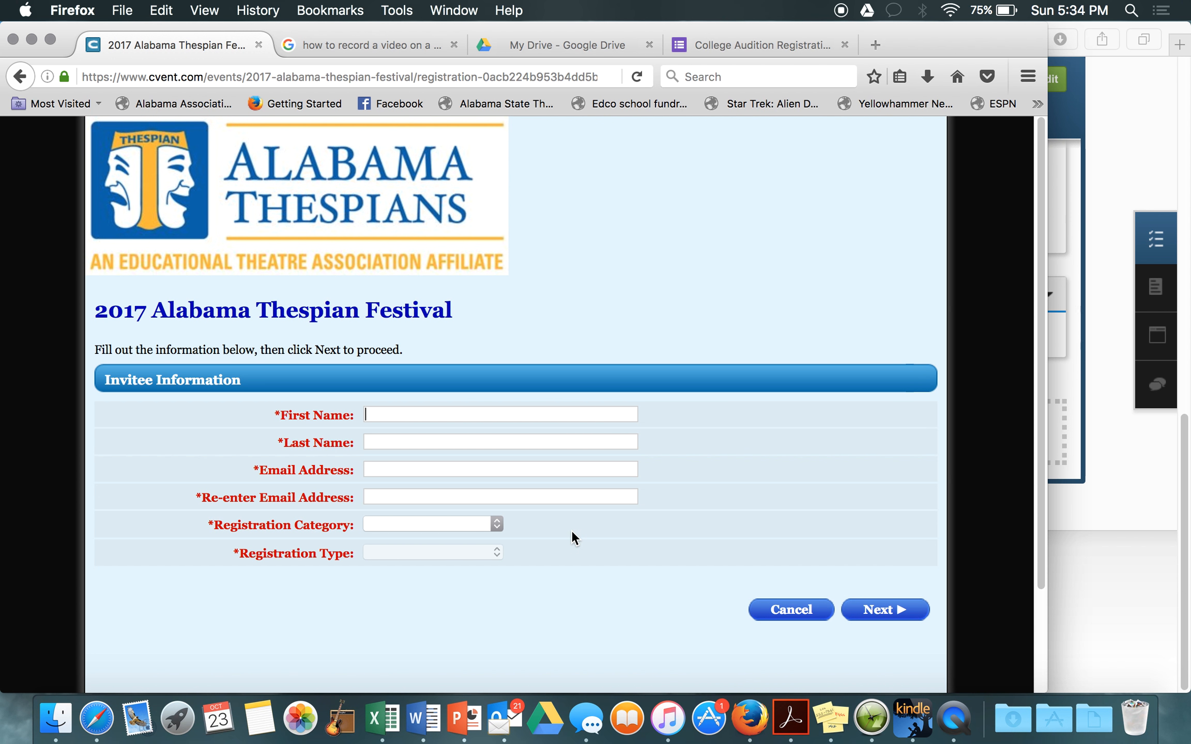
scroll(571, 529, down, 3)
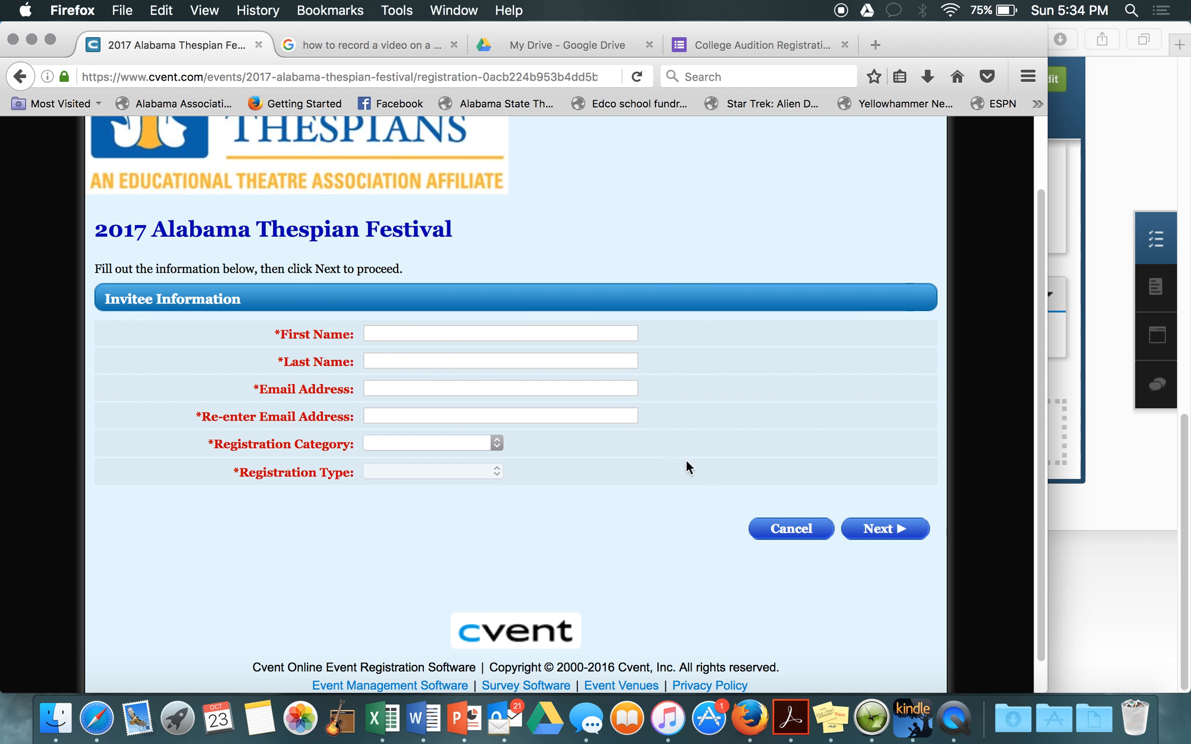
click(18, 76)
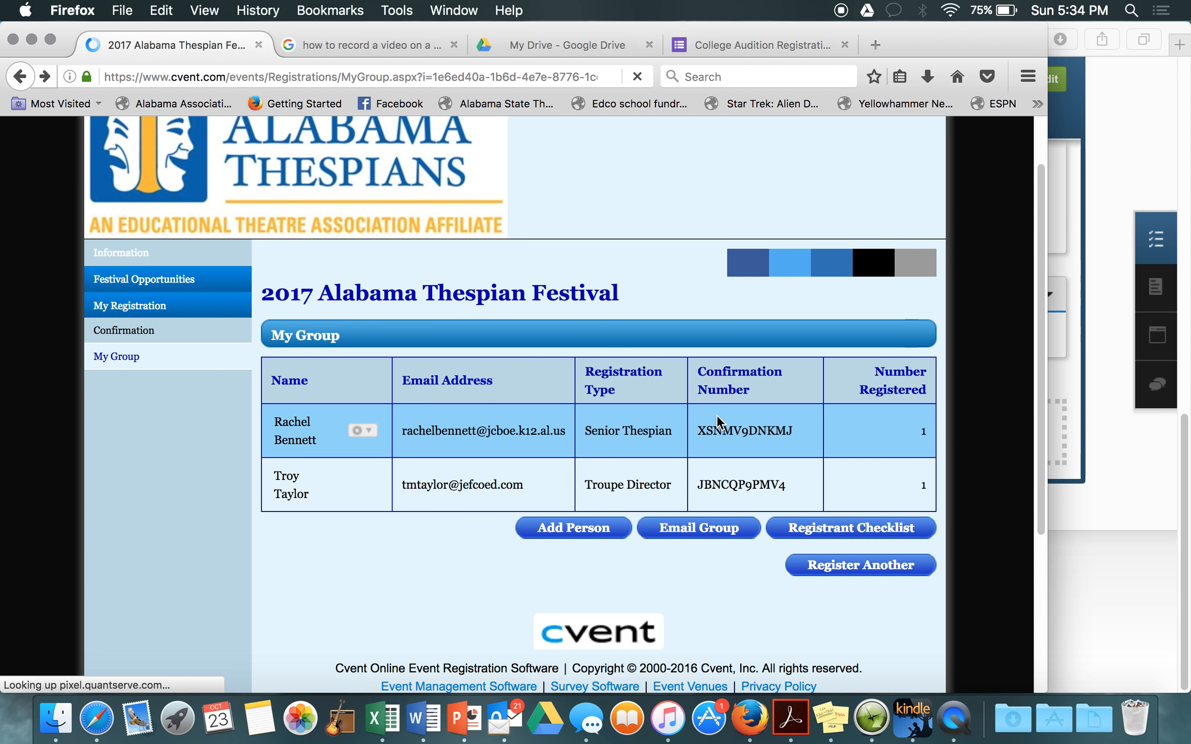
click(862, 567)
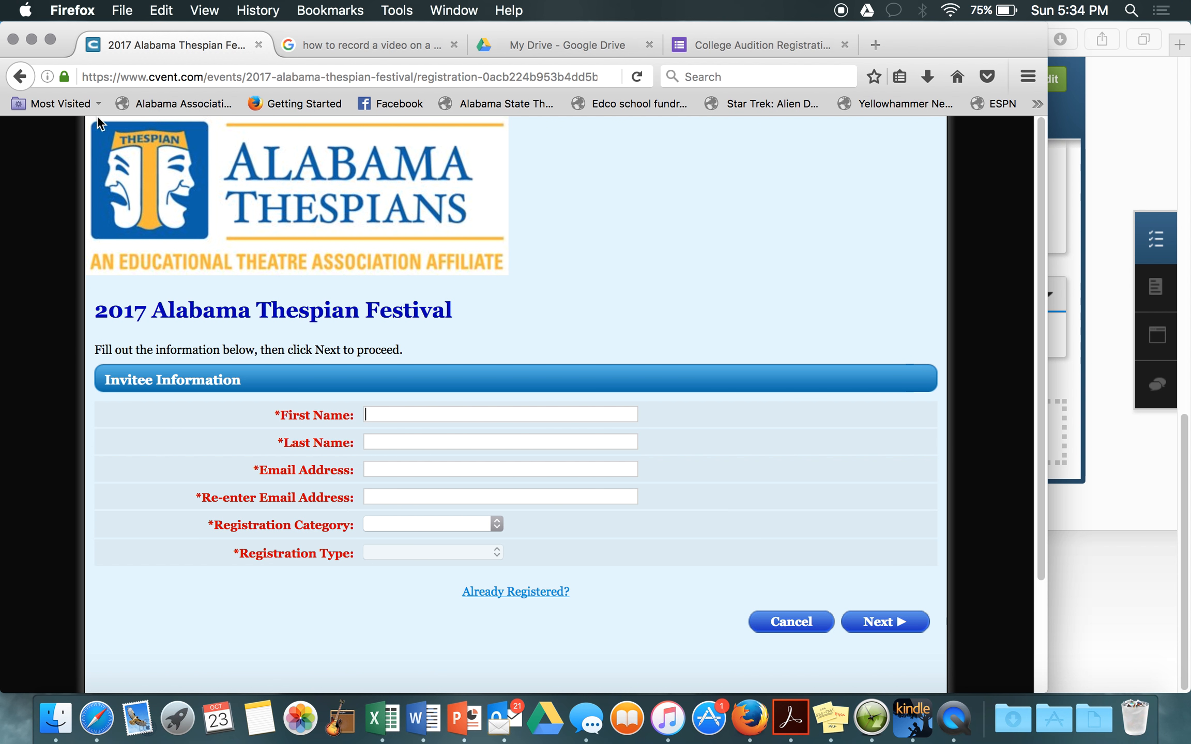
click(24, 75)
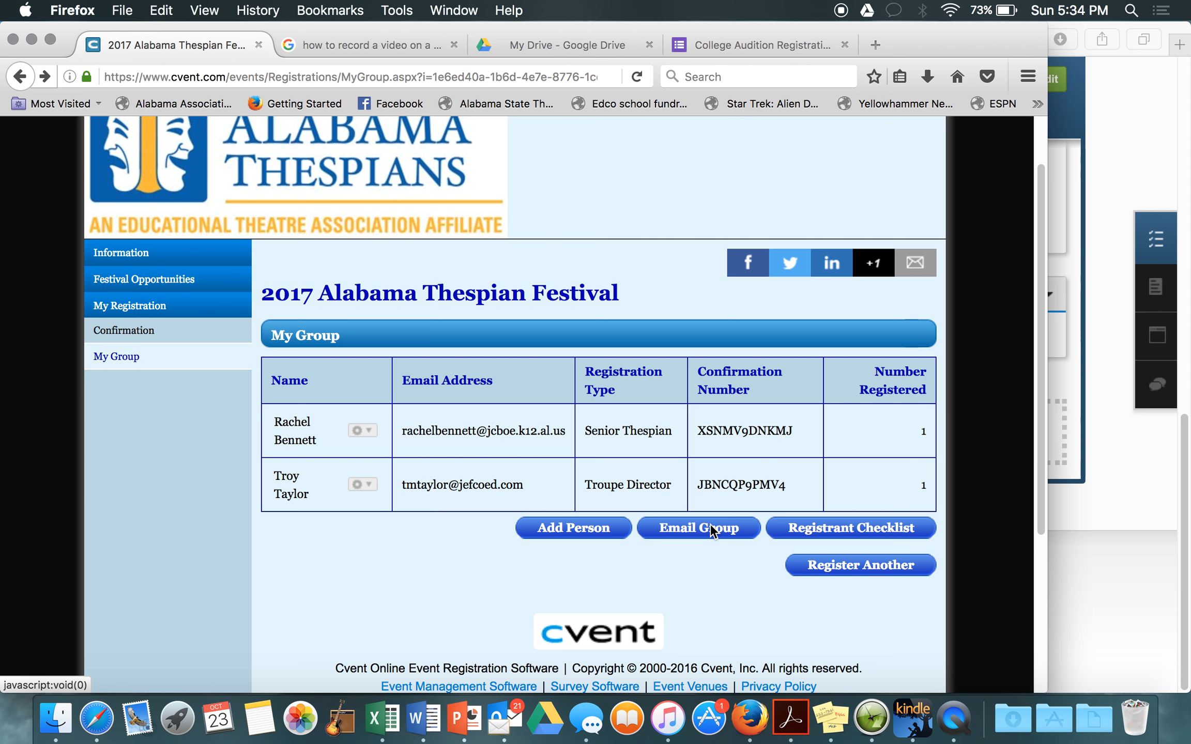
click(711, 530)
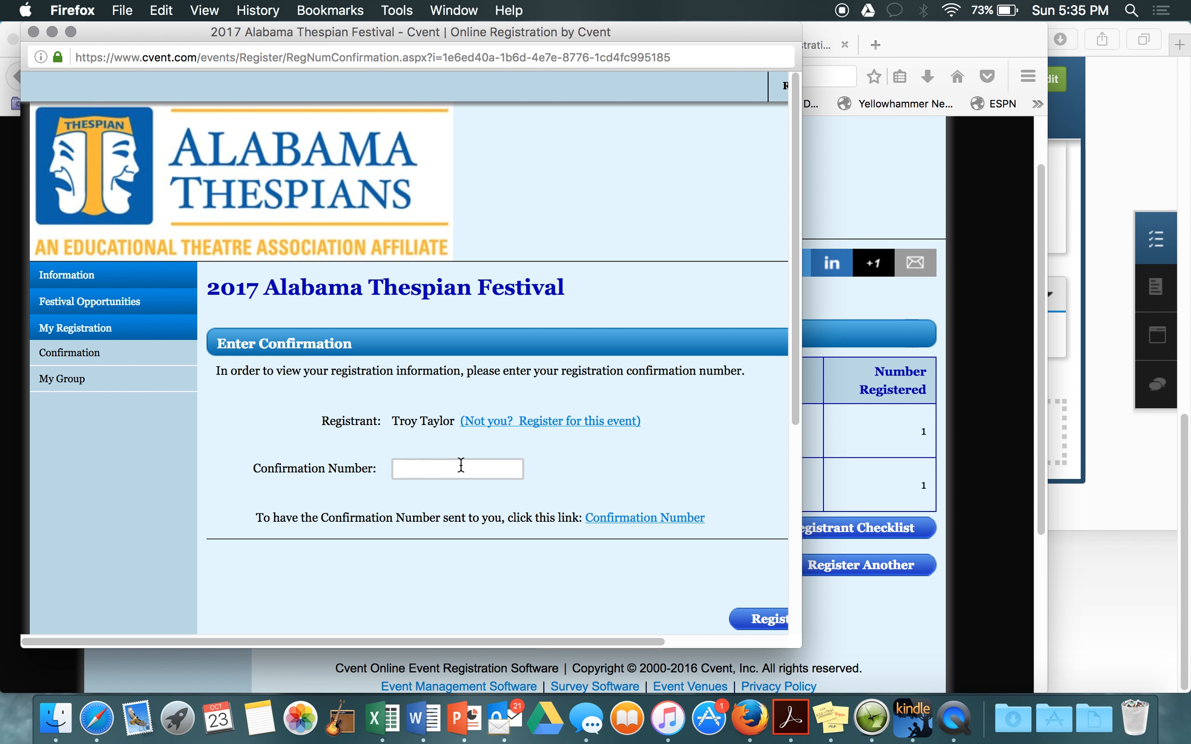
scroll(489, 472, right, 3)
scroll(489, 471, down, 2)
scroll(489, 473, left, 3)
scroll(490, 473, up, 2)
click(34, 32)
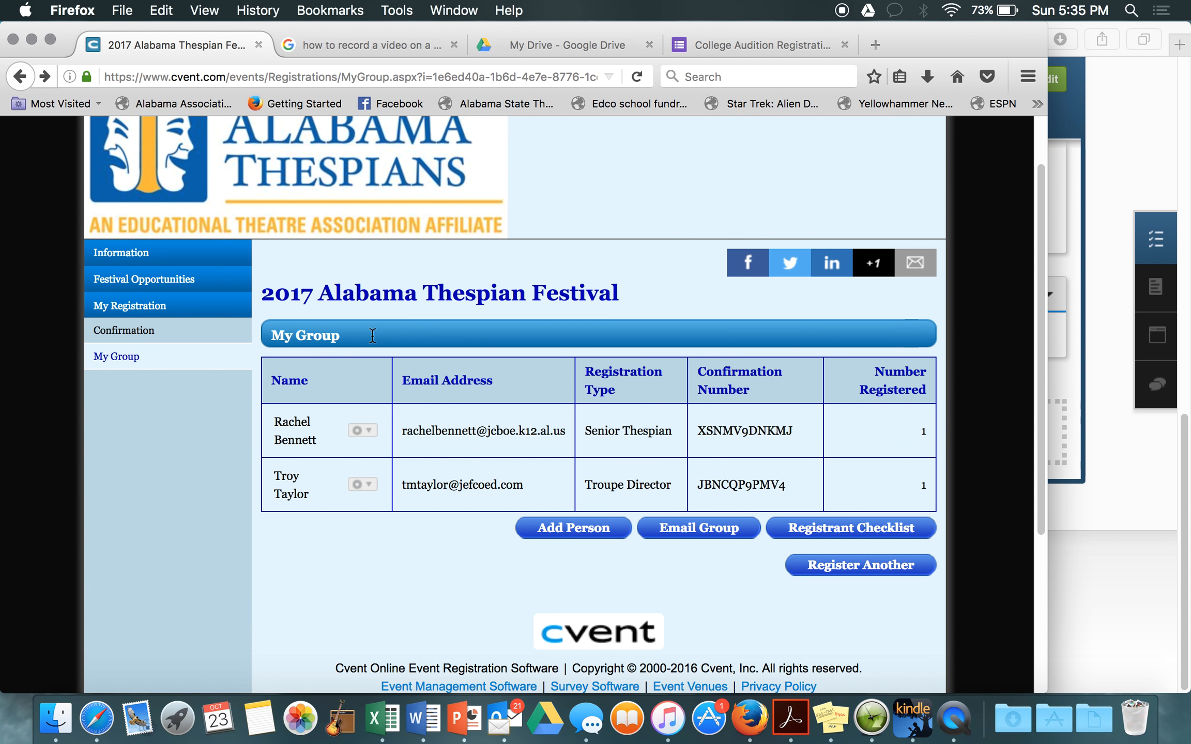
scroll(514, 542, down, 5)
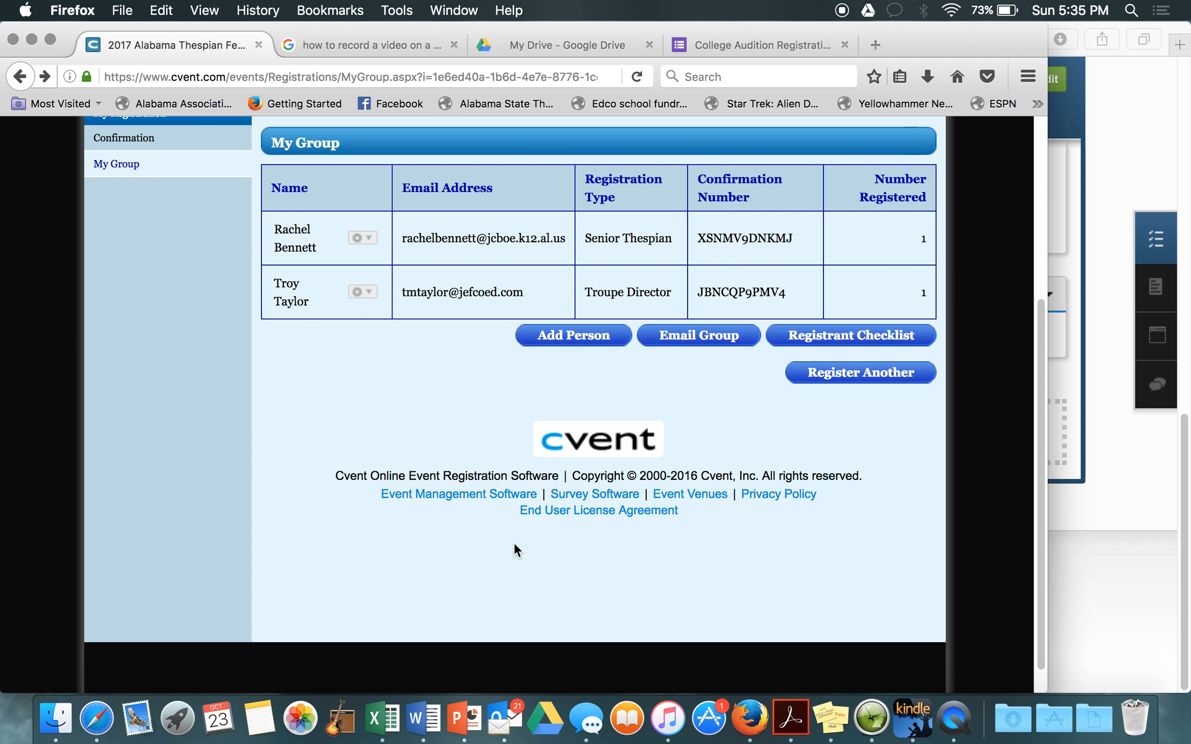
scroll(514, 542, down, 1)
scroll(514, 542, up, 3)
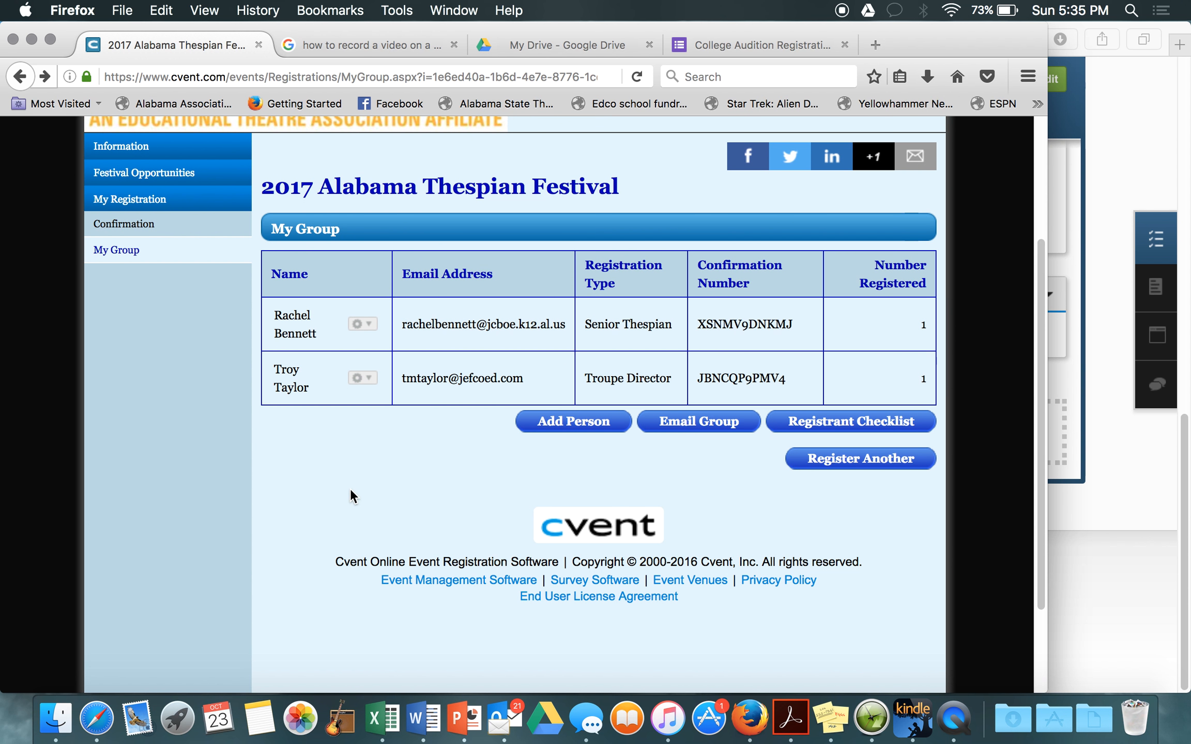
scroll(375, 436, up, 2)
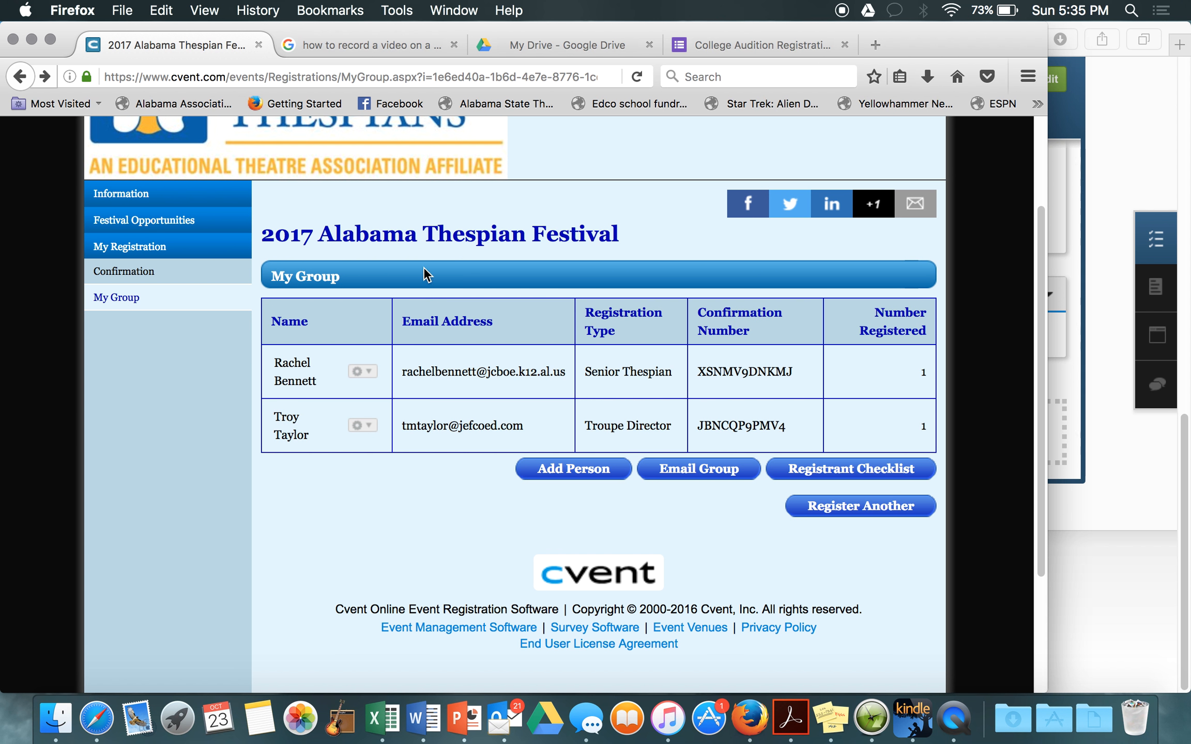